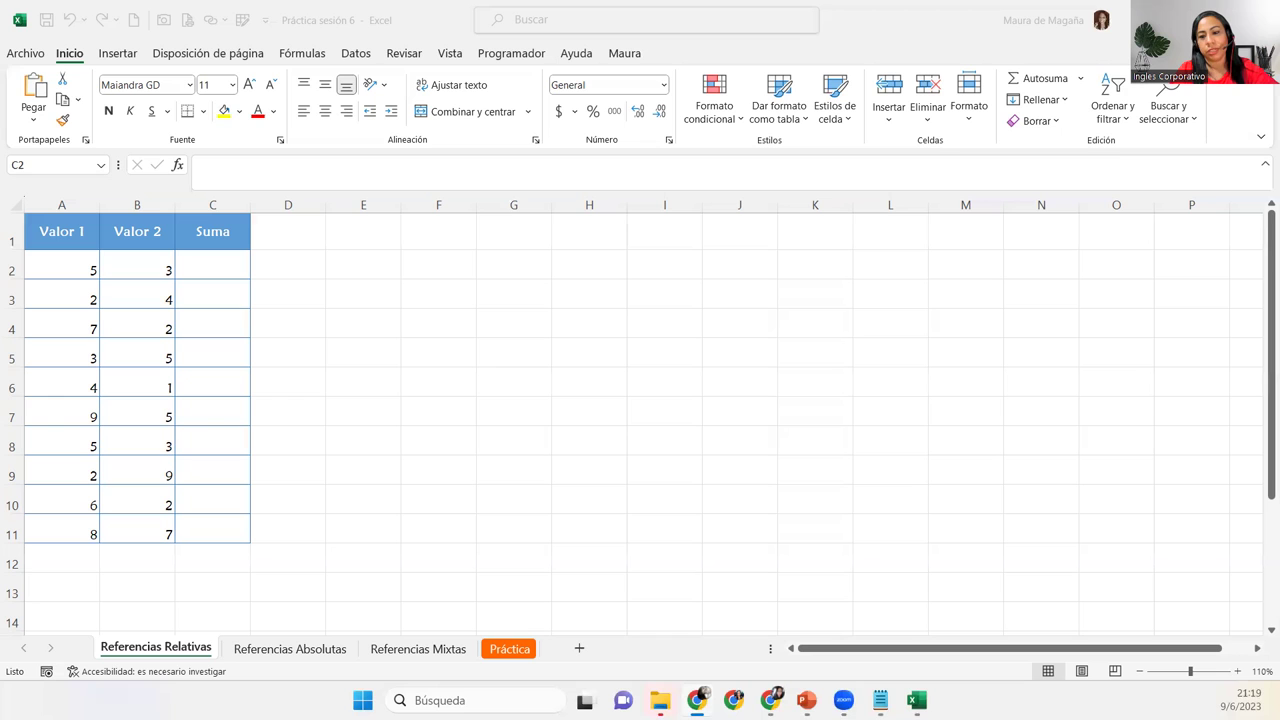
{"action": "key", "text": "alt+Tab"}
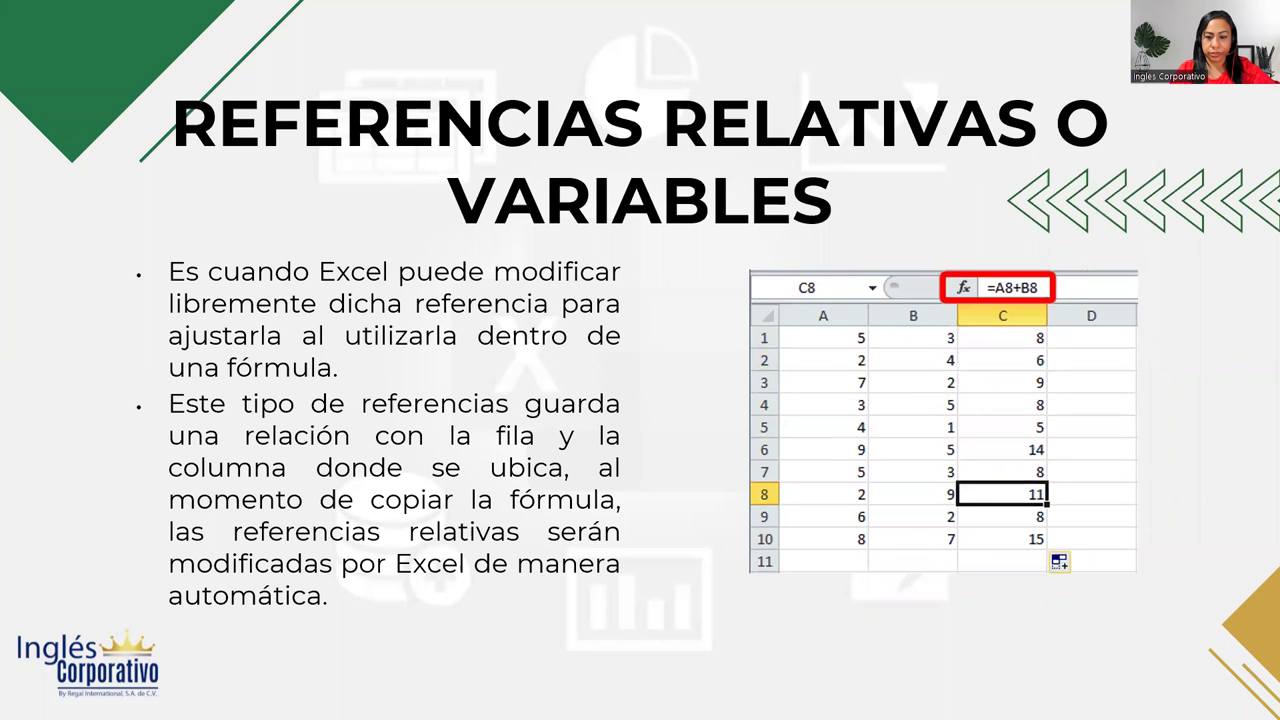
{"action": "key", "text": "alt+Tab"}
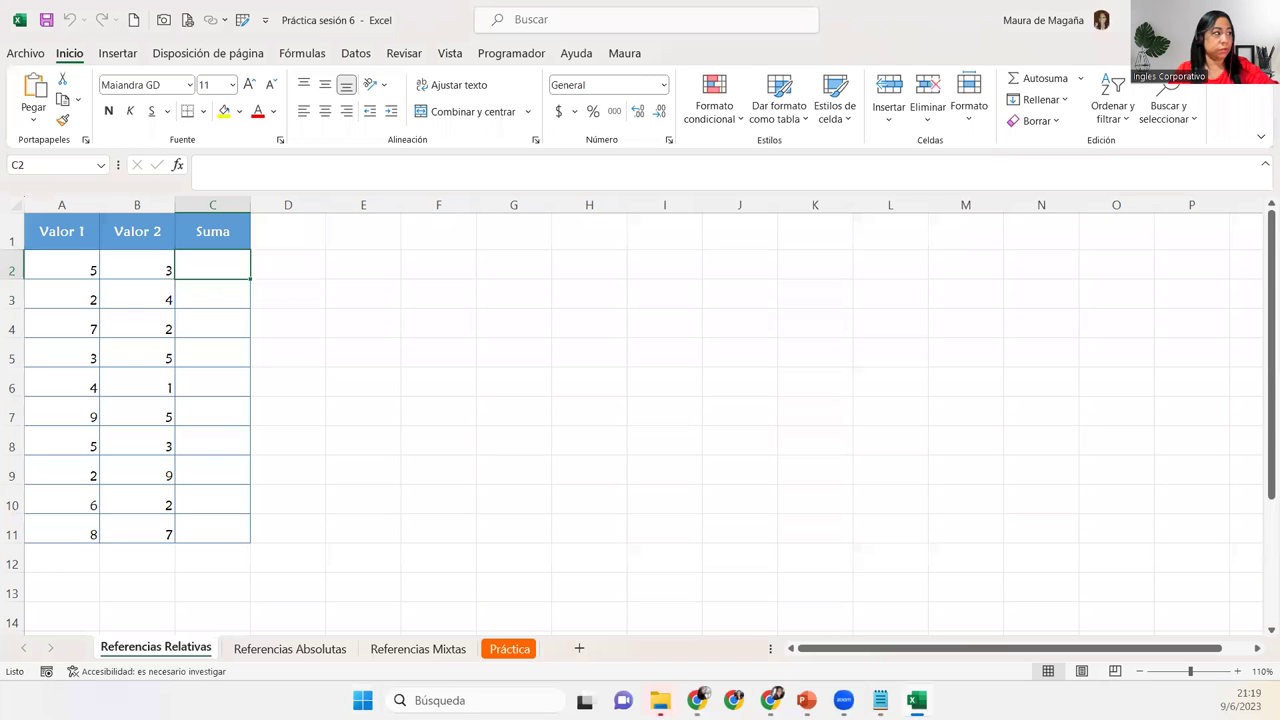
Enlarge the worksheet view to 140% and shrink the formula bar to a single line
{"action": "left_click", "coordinate": [1238, 671]}
{"action": "left_click", "coordinate": [1238, 671]}
{"action": "left_click", "coordinate": [1238, 671]}
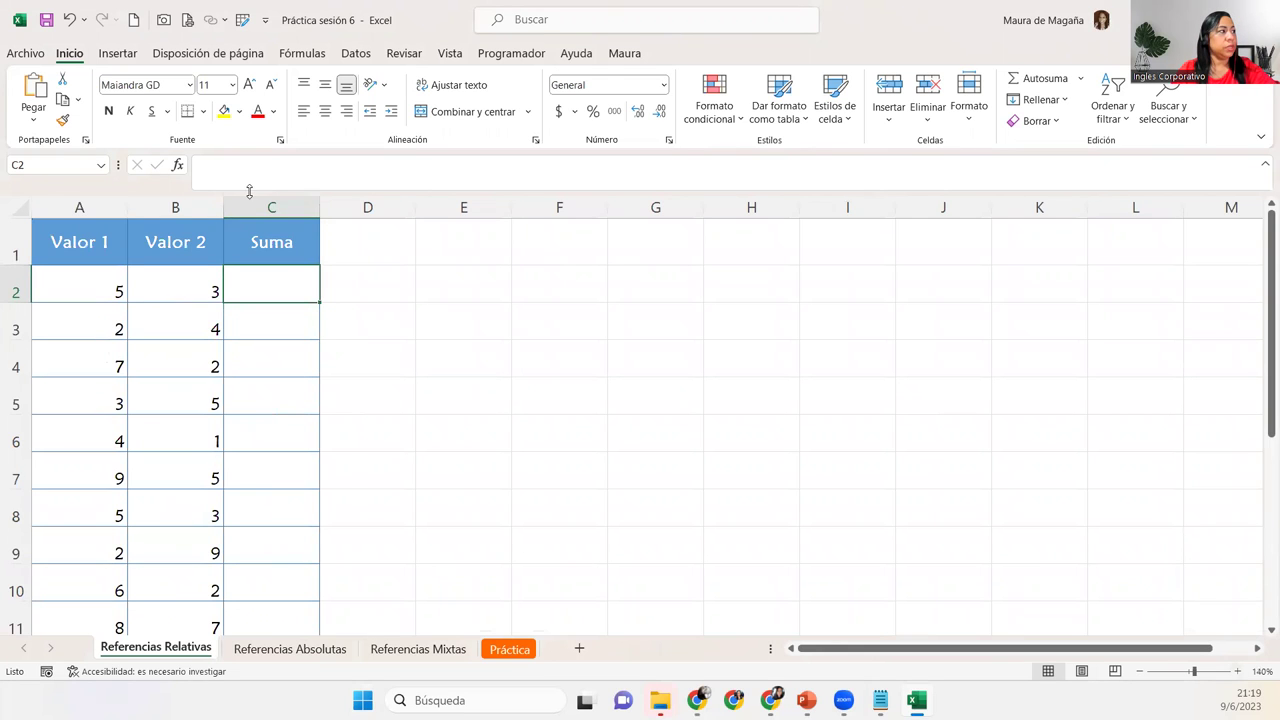
{"action": "left_click_drag", "start_coordinate": [250, 190], "coordinate": [256, 152]}
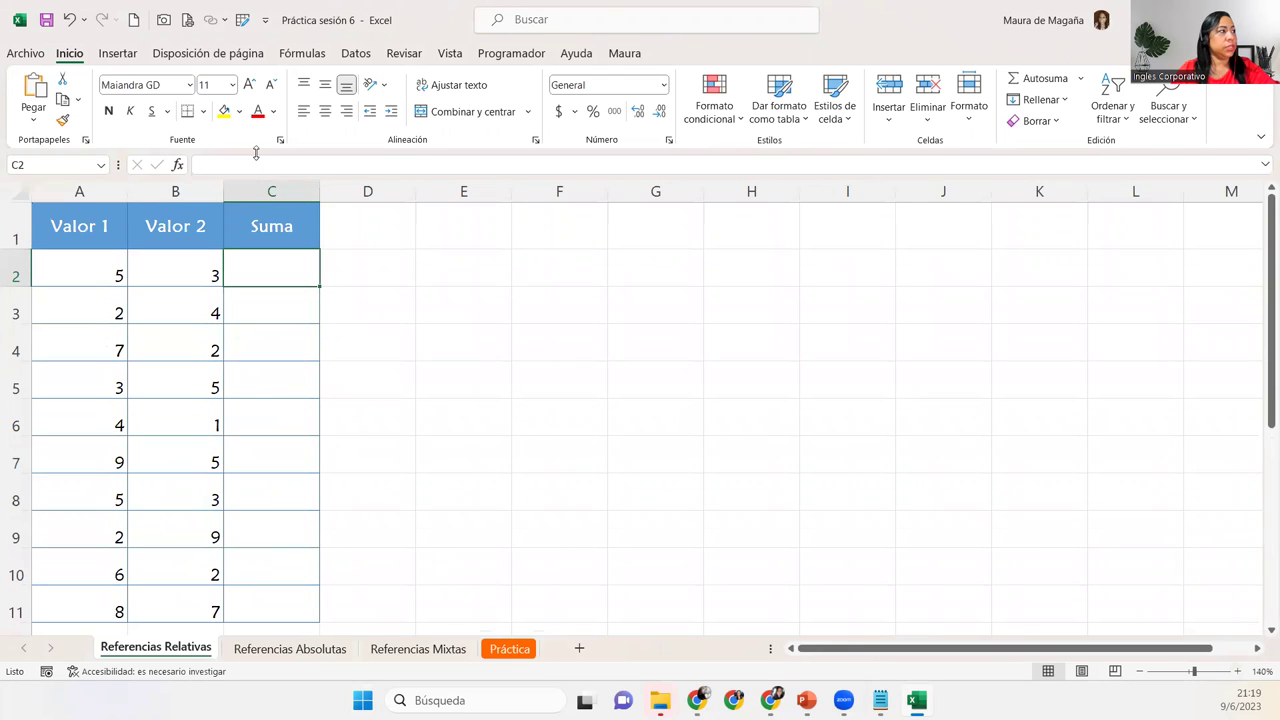
Enter the formula =A2+B2 in cell C2 to add Valor 1 and Valor 2
{"action": "double_click", "coordinate": [246, 266]}
{"action": "type", "text": "="}
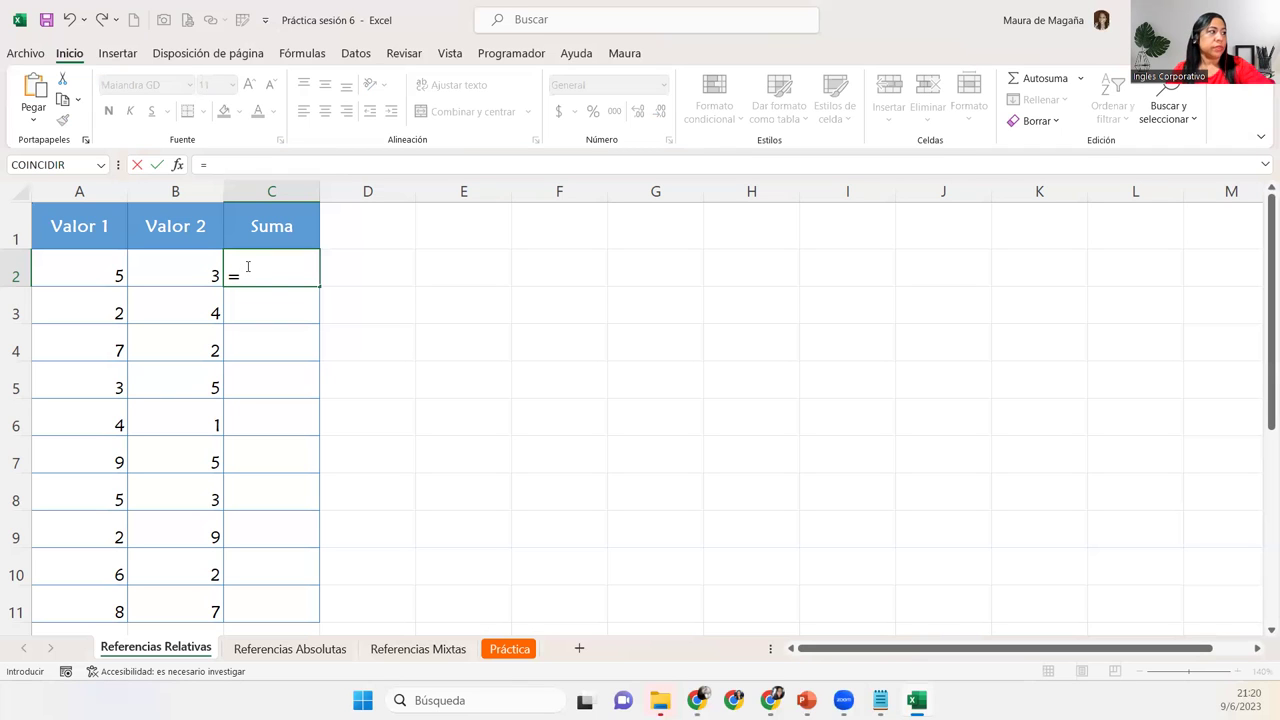
{"action": "left_click", "coordinate": [82, 266]}
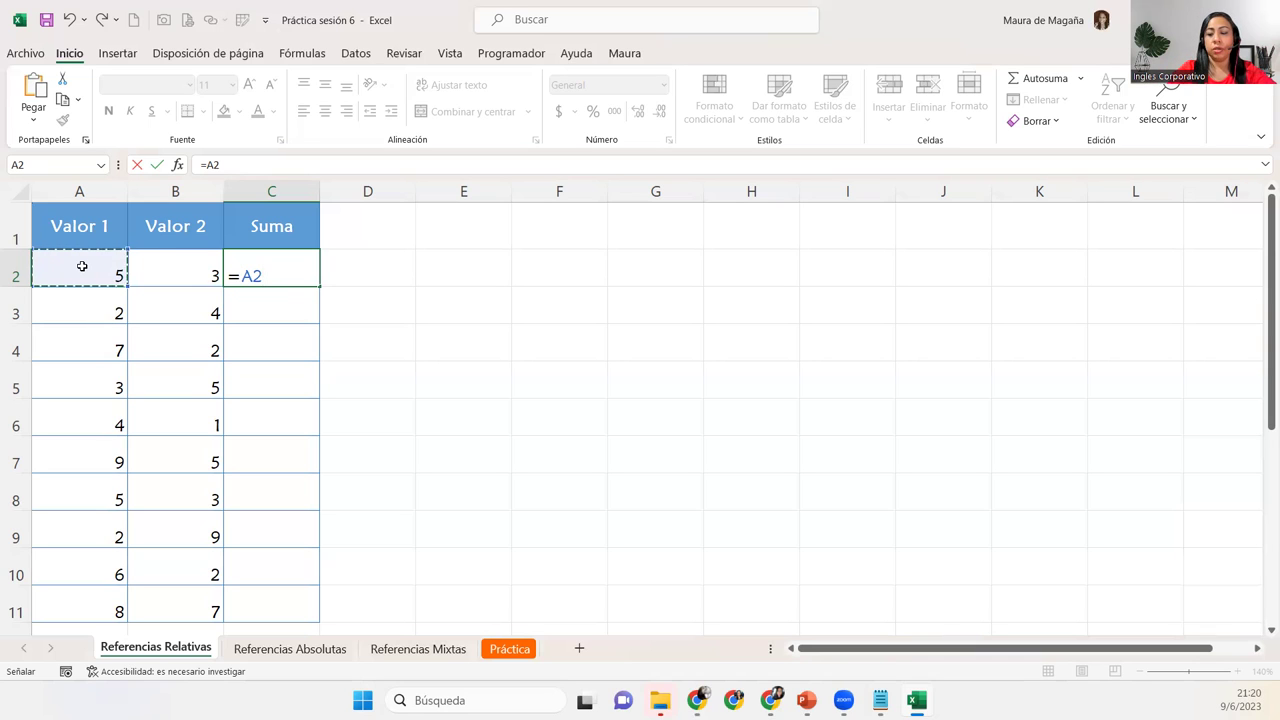
{"action": "type", "text": "+"}
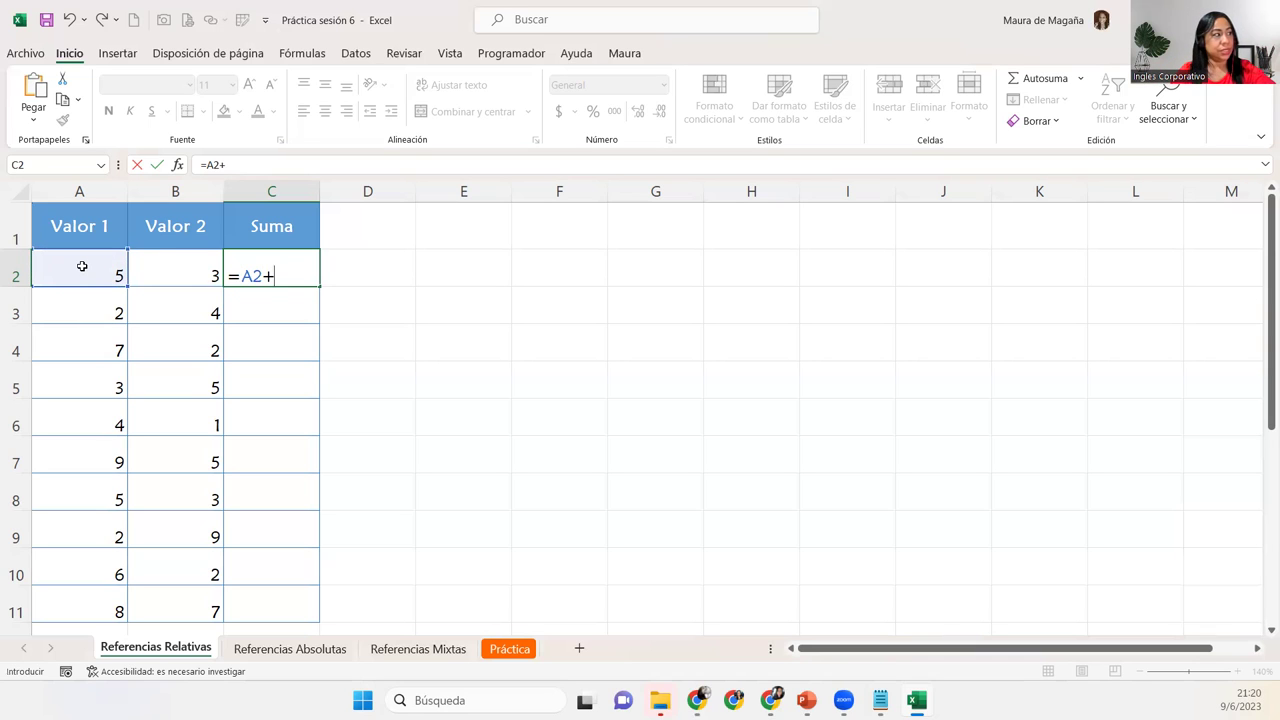
{"action": "left_click", "coordinate": [152, 272]}
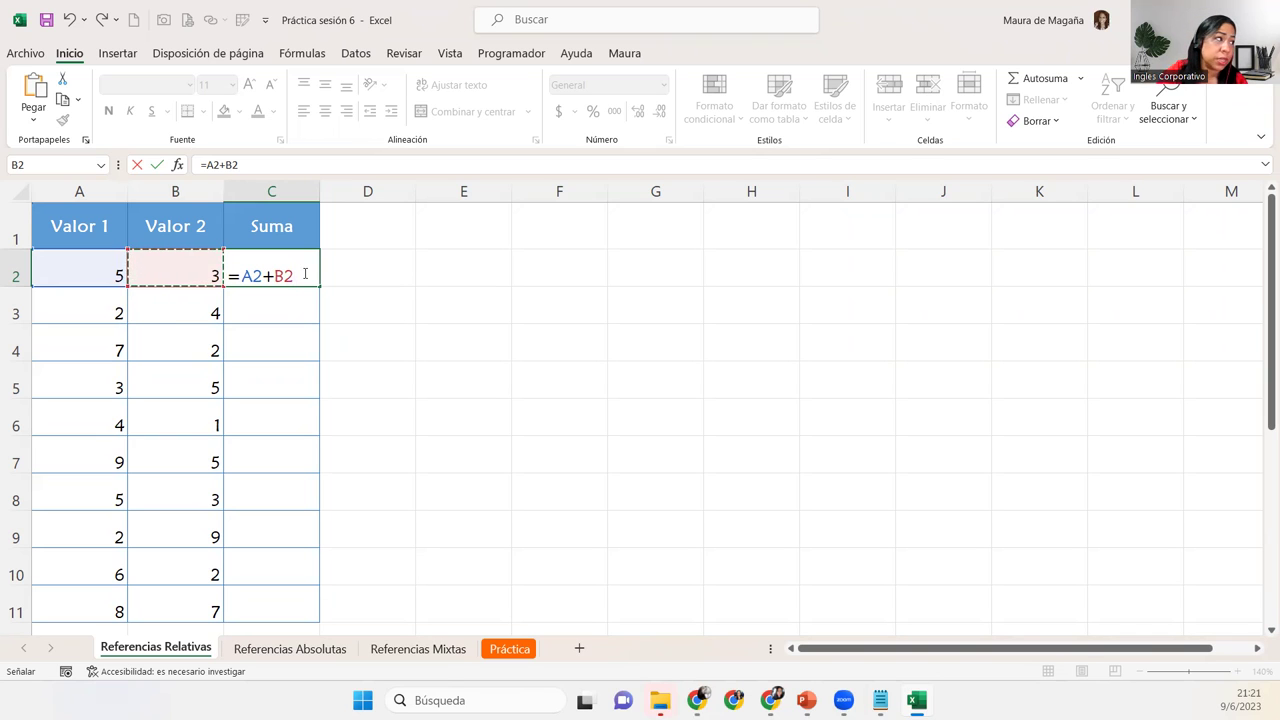
{"action": "key", "text": "Return"}
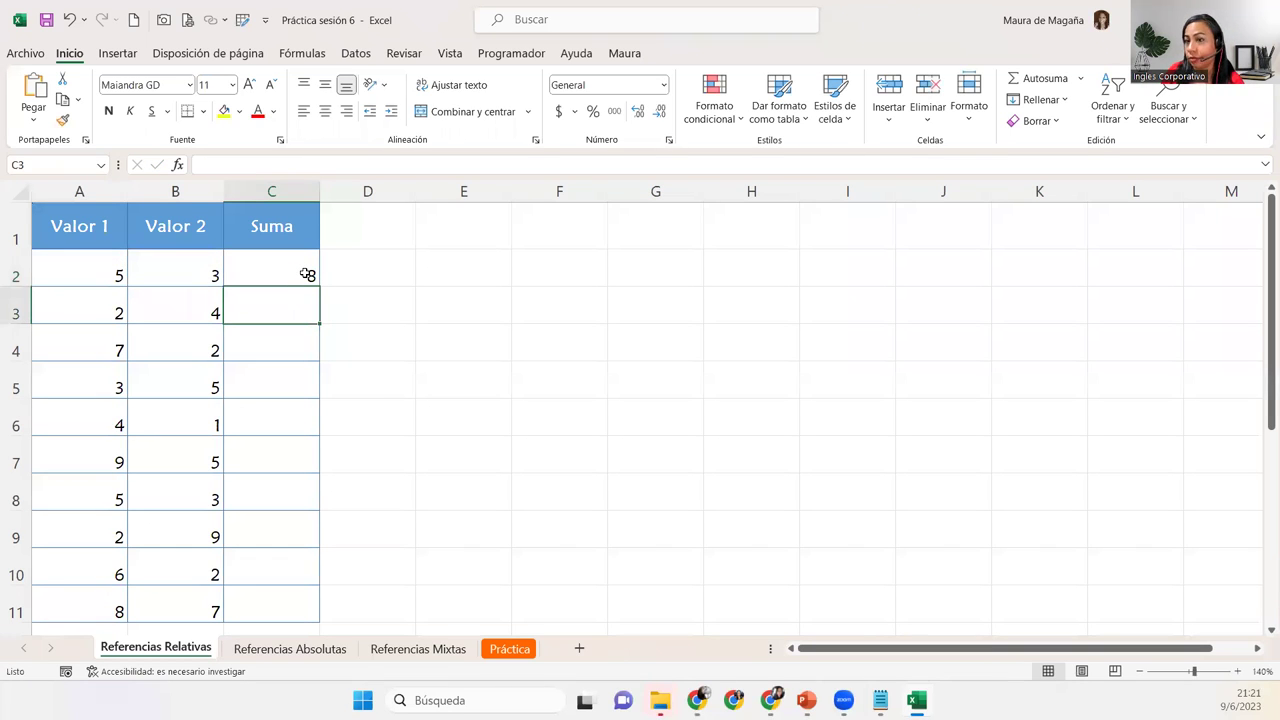
Enter the formula =A3+B3 in cell C3 by hand, and clear that cell again
{"action": "left_click", "coordinate": [290, 273]}
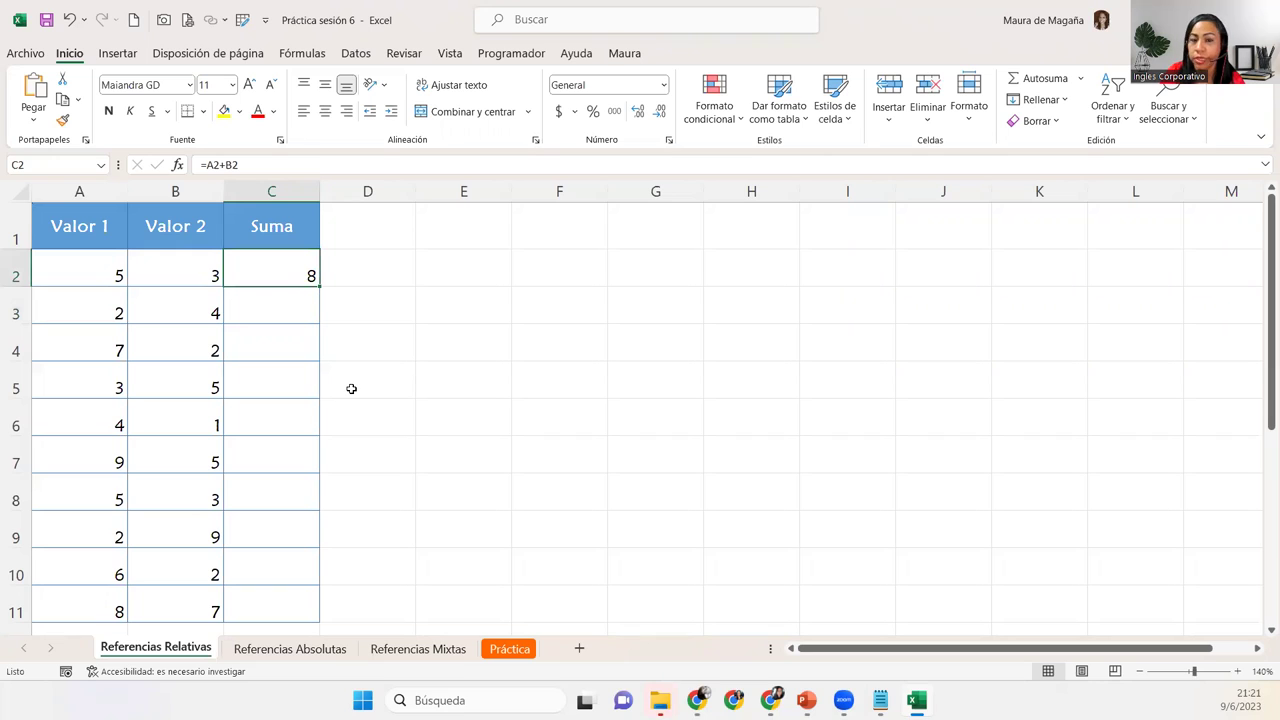
{"action": "left_click", "coordinate": [272, 302]}
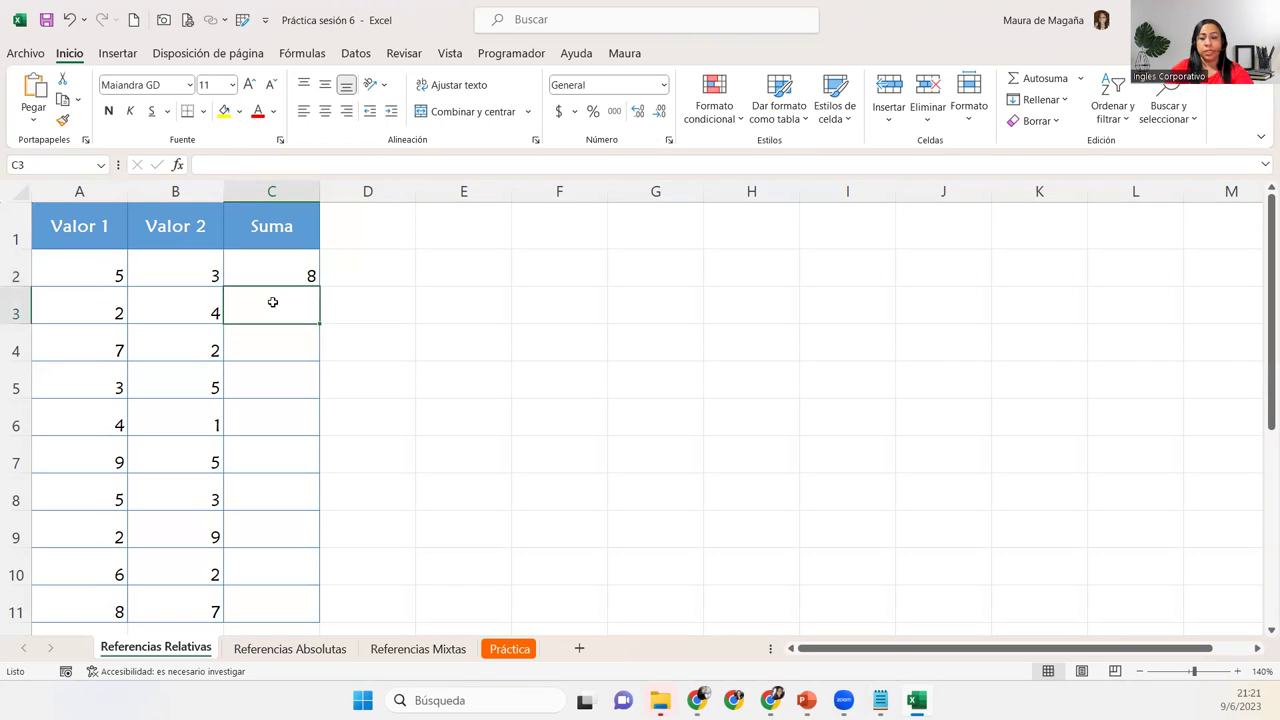
{"action": "type", "text": "0"}
{"action": "key", "text": "BackSpace"}
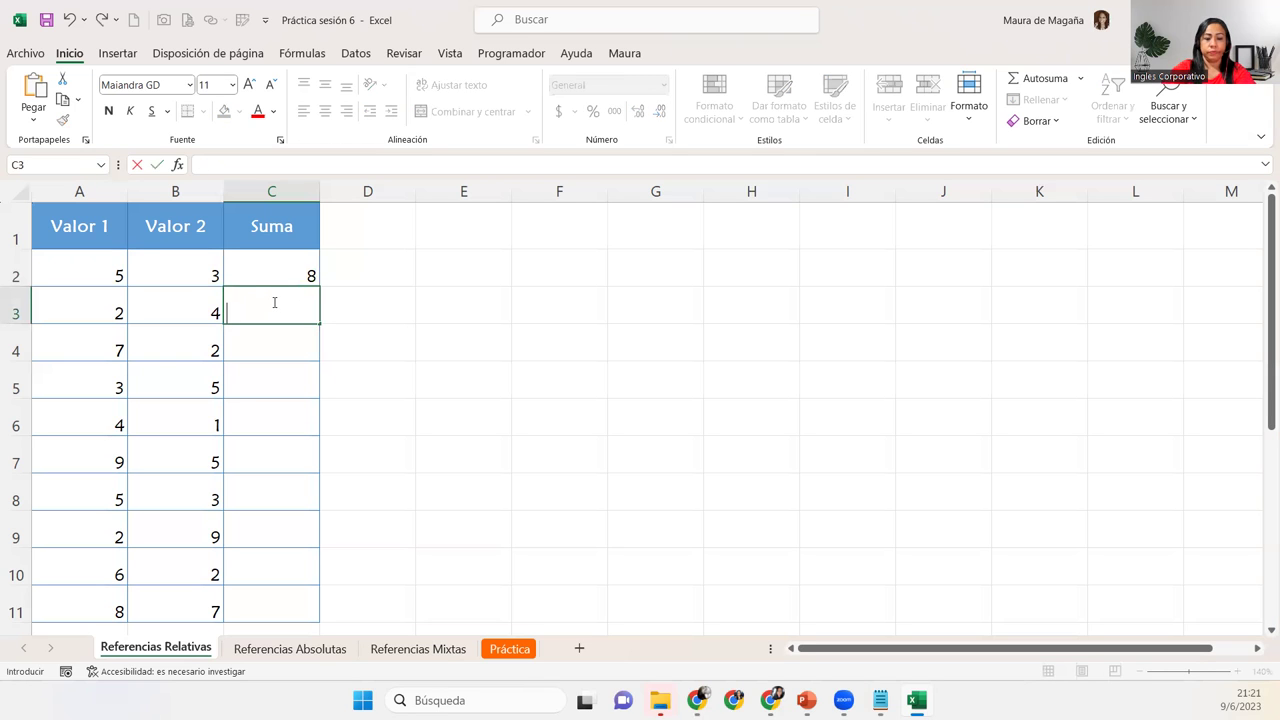
{"action": "type", "text": "="}
{"action": "left_click", "coordinate": [91, 312]}
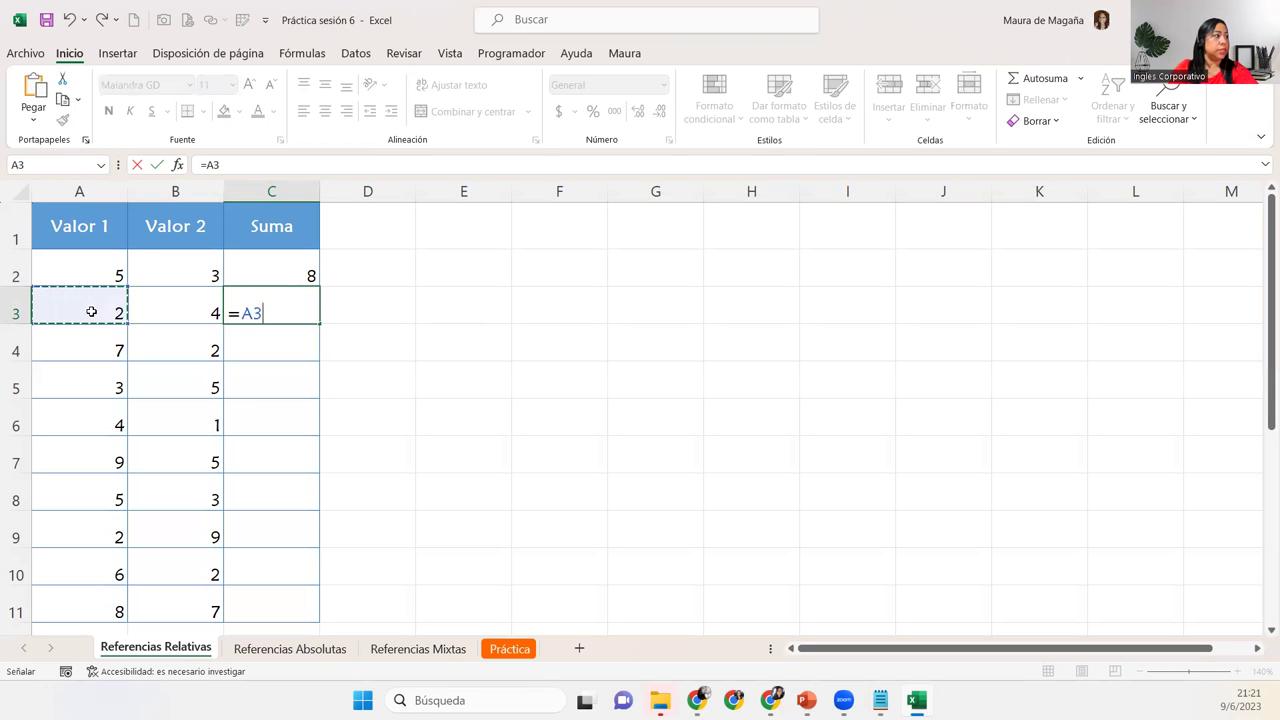
{"action": "type", "text": "+"}
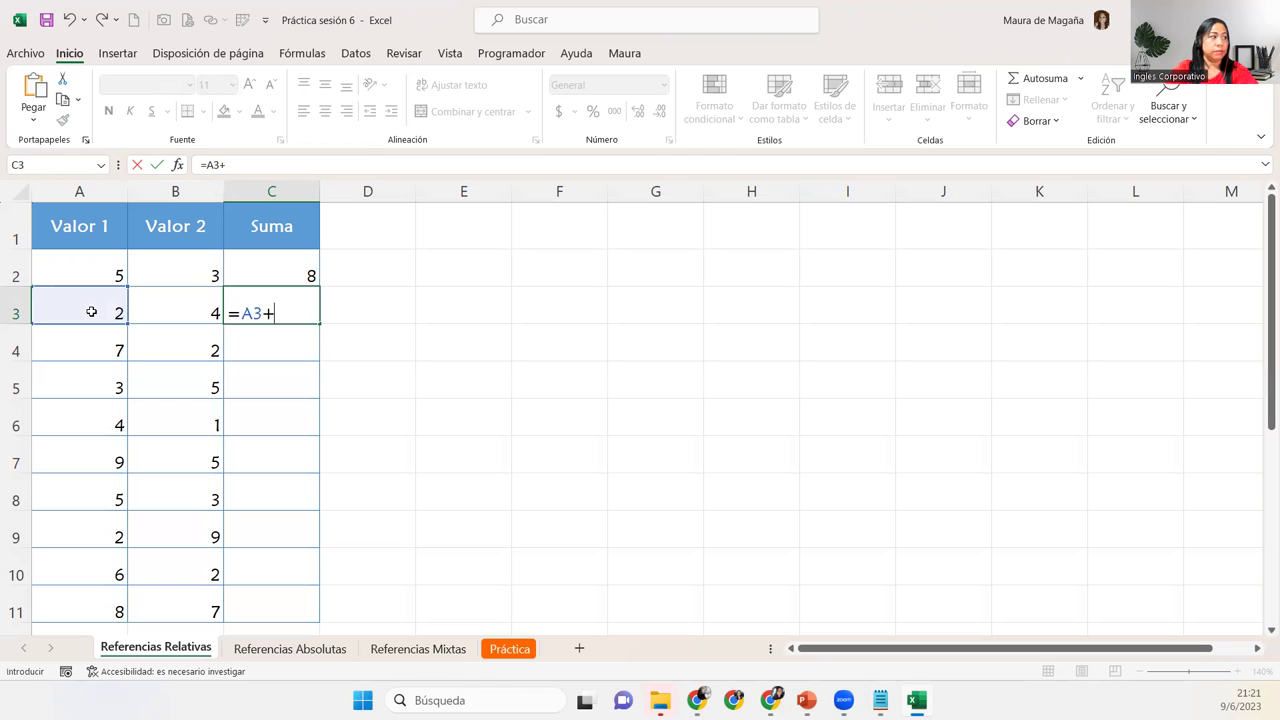
{"action": "left_click", "coordinate": [141, 313]}
{"action": "key", "text": "Return"}
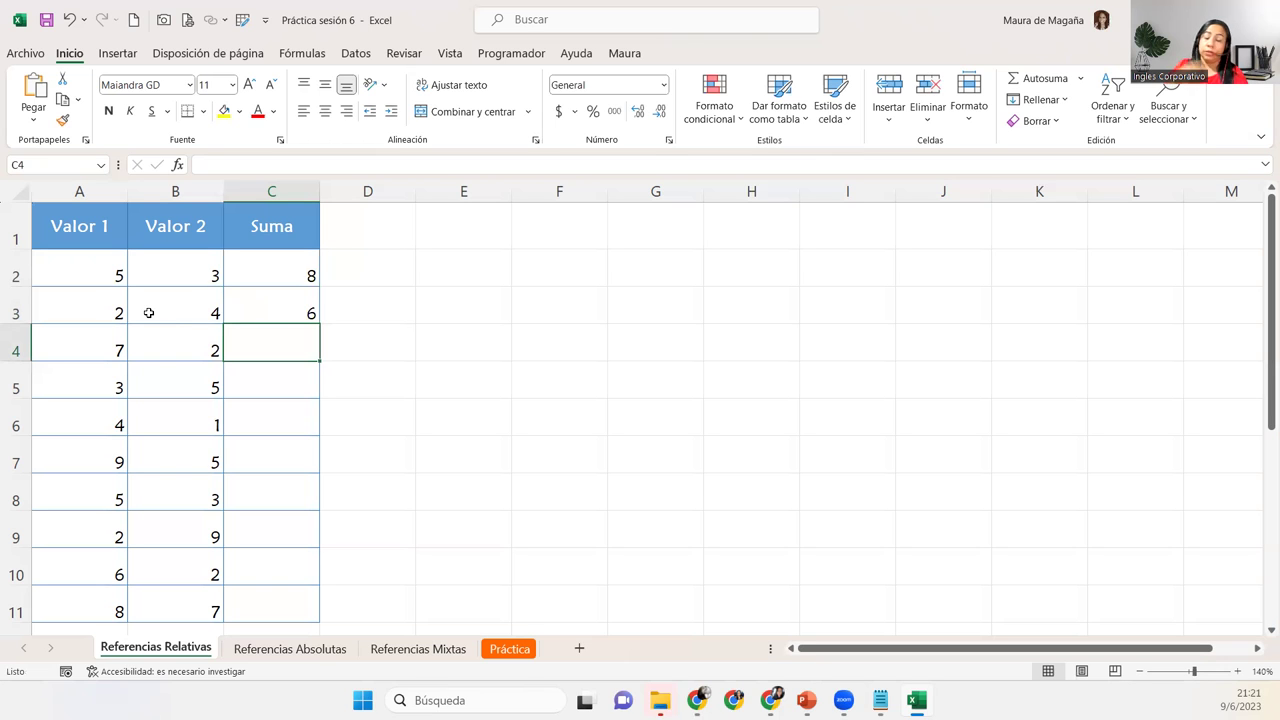
{"action": "key", "text": "Up"}
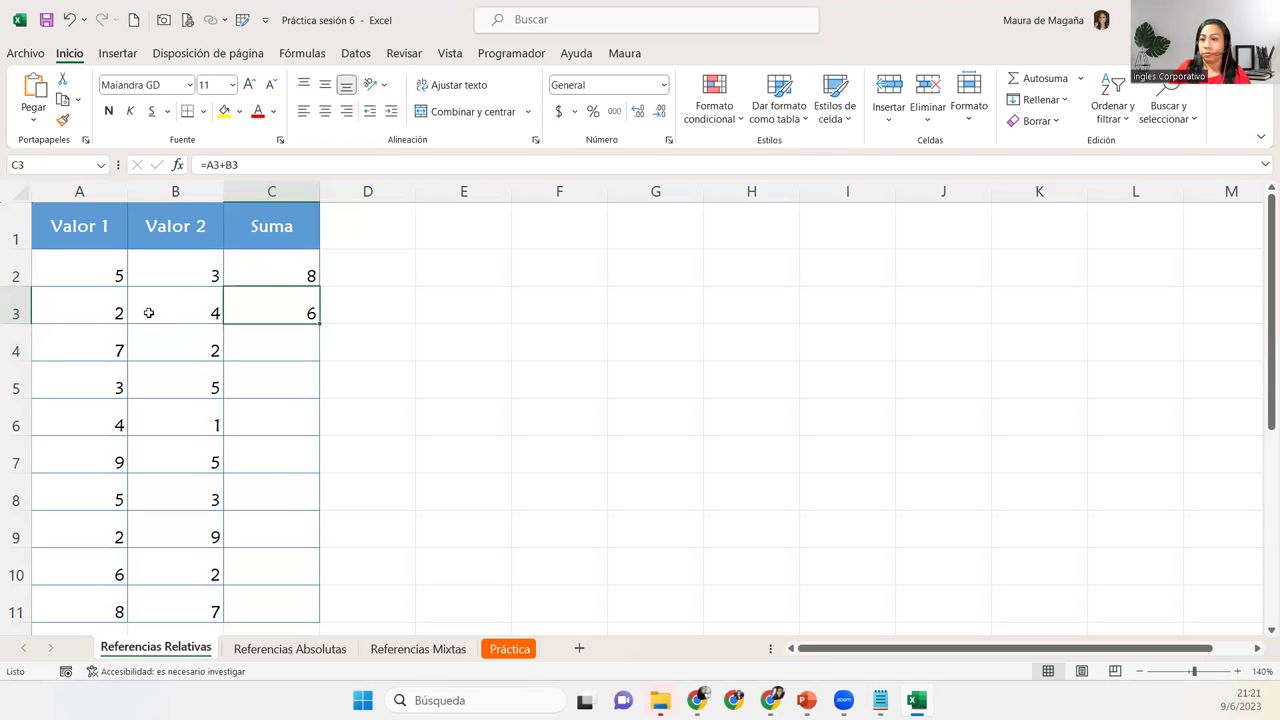
{"action": "key", "text": "Delete"}
Fill the formula from cell C2 down the Suma column through C11
{"action": "key", "text": "Up"}
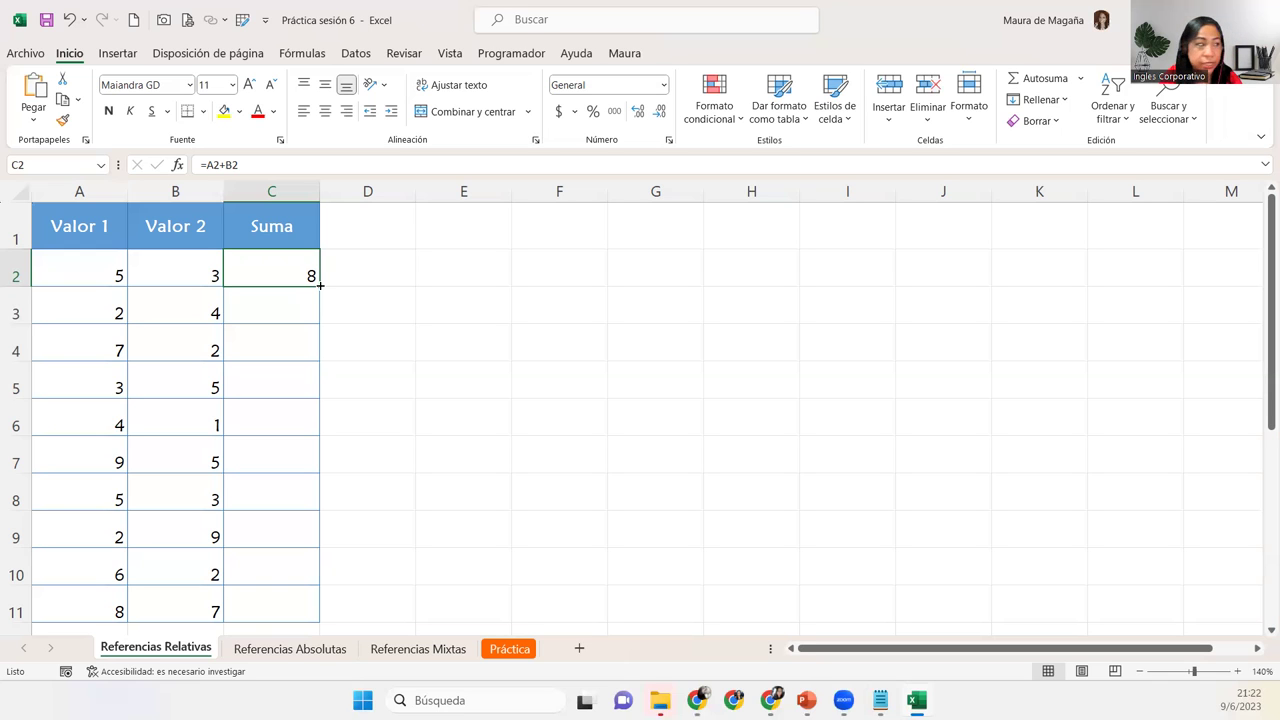
{"action": "double_click", "coordinate": [320, 285]}
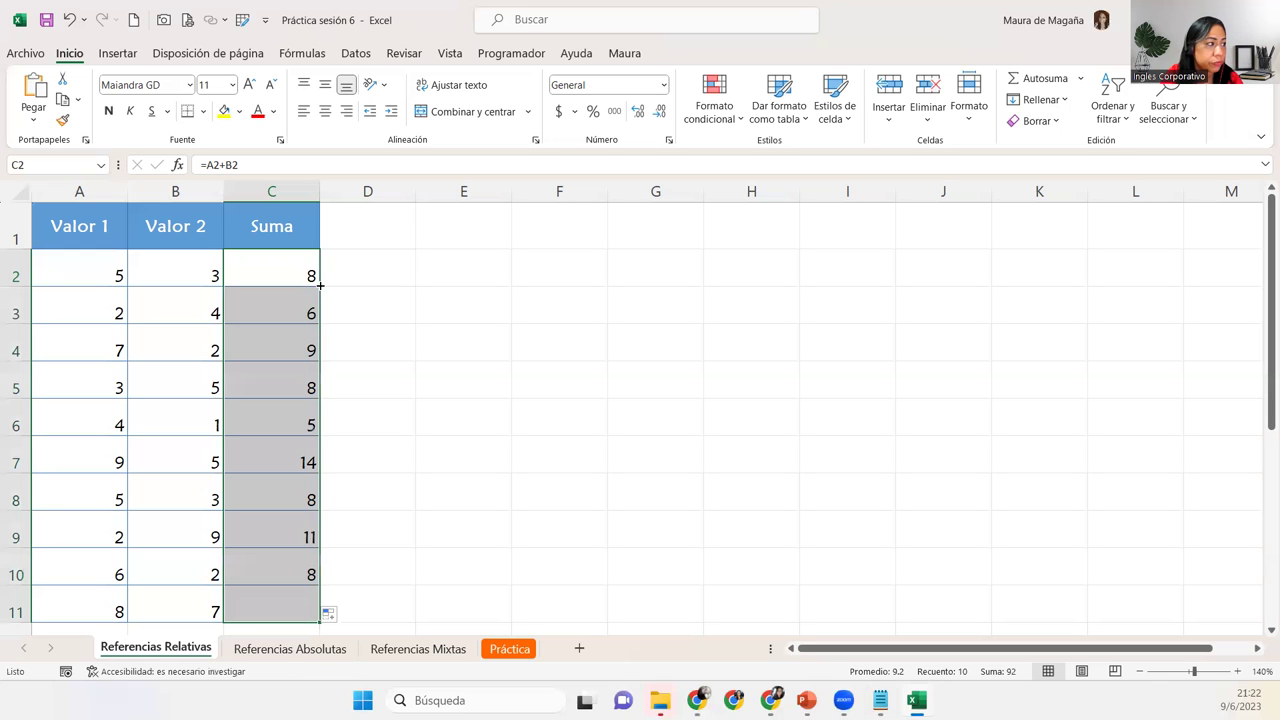
Examine the formulas in the Suma column cell by cell to see how the row references adjust
{"action": "left_click", "coordinate": [275, 438]}
{"action": "left_click", "coordinate": [272, 487]}
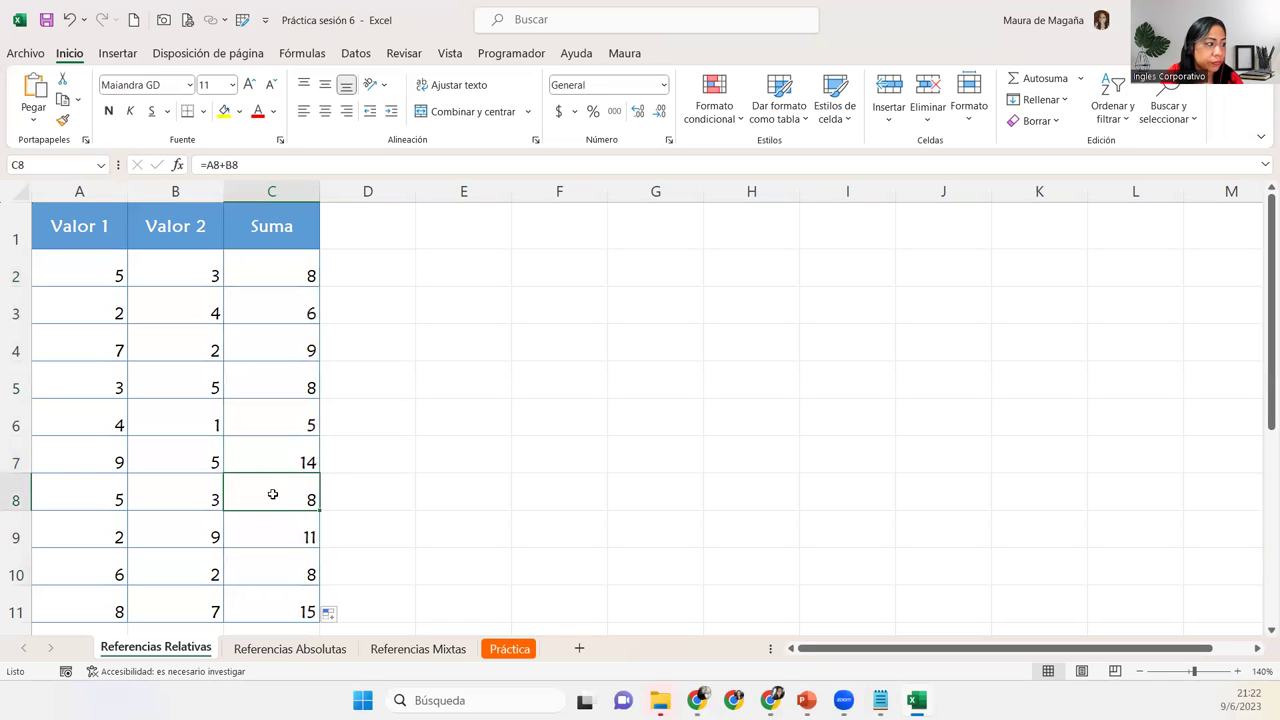
{"action": "left_click", "coordinate": [285, 539]}
{"action": "left_click", "coordinate": [286, 414]}
{"action": "left_click", "coordinate": [289, 368]}
{"action": "left_click", "coordinate": [292, 330]}
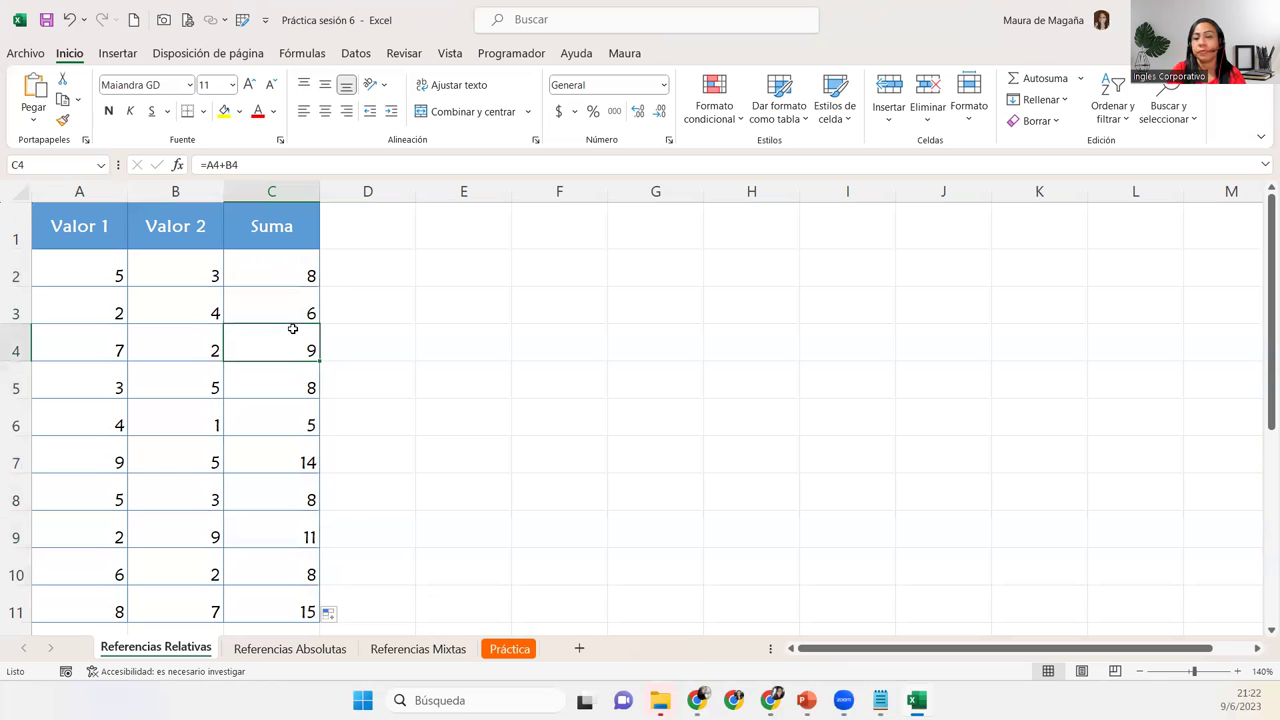
{"action": "left_click", "coordinate": [294, 268]}
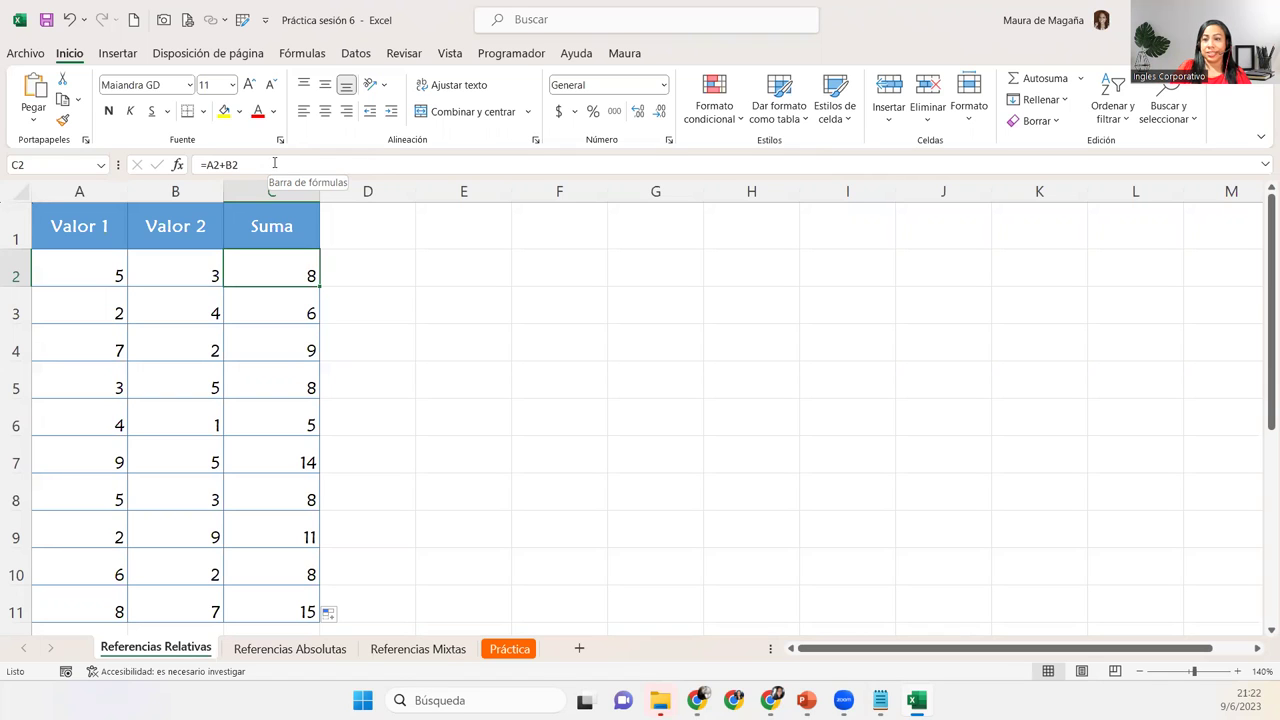
{"action": "key", "text": "Down"}
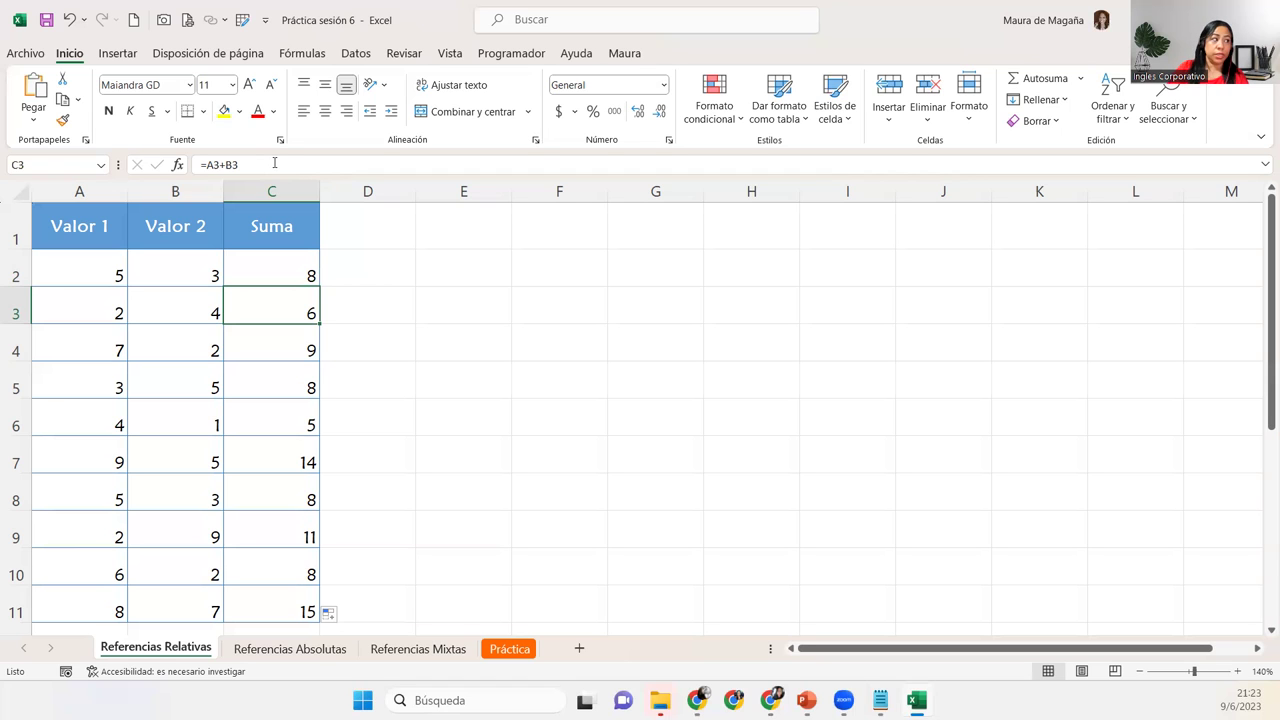
{"action": "key", "text": "Down"}
{"action": "key", "text": "Down"}
{"action": "key", "text": "Down"}
{"action": "key", "text": "Down"}
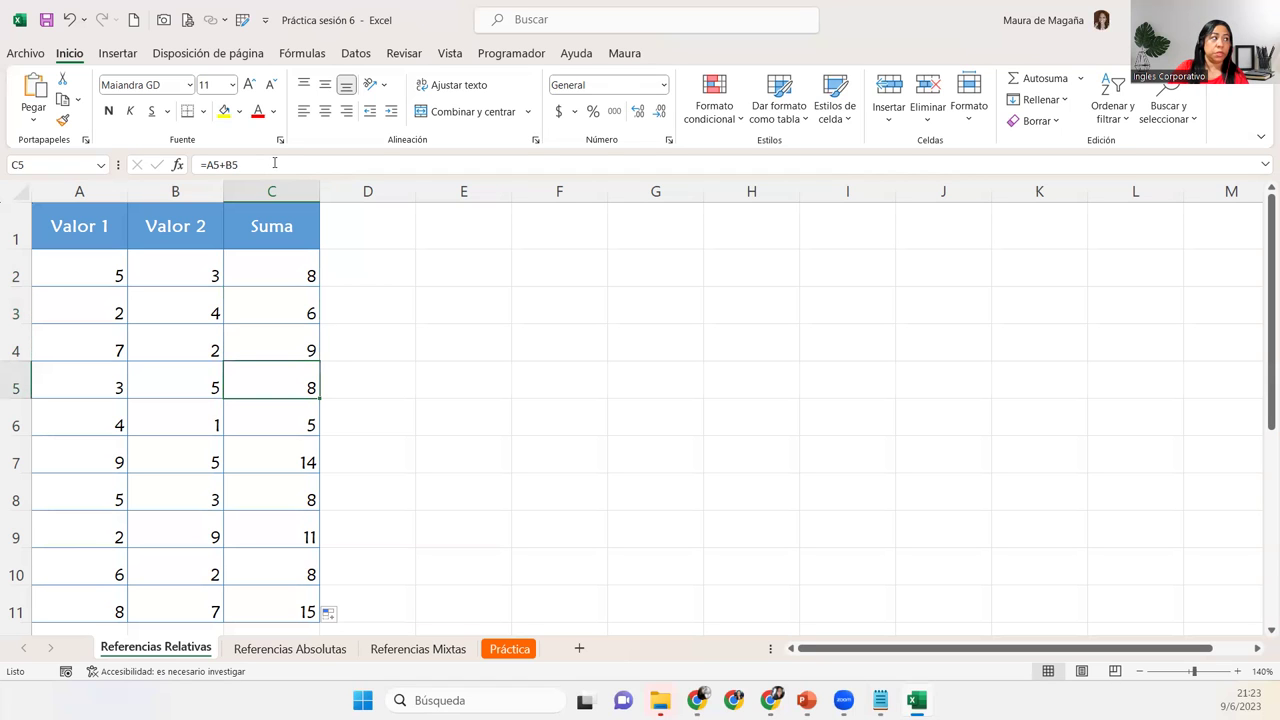
{"action": "key", "text": "Down"}
{"action": "key", "text": "Down"}
{"action": "key", "text": "Down"}
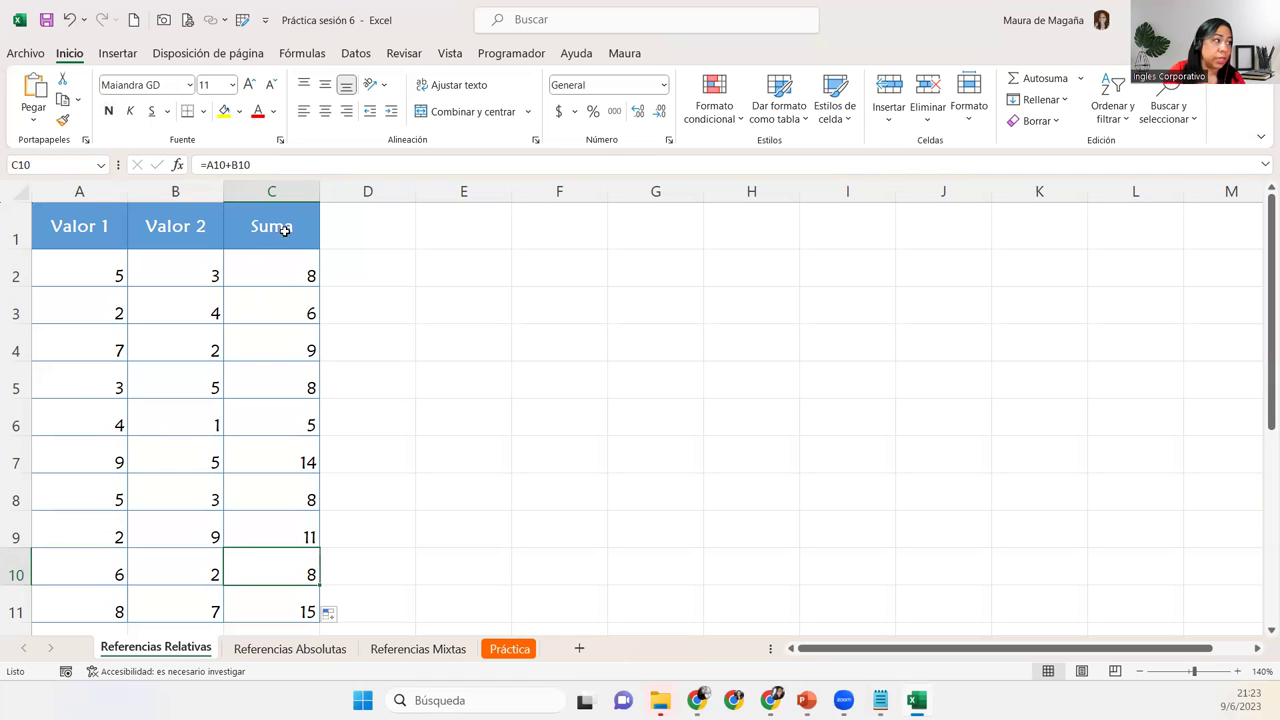
{"action": "left_click", "coordinate": [271, 263]}
{"action": "left_click", "coordinate": [274, 296]}
{"action": "left_click", "coordinate": [274, 337]}
{"action": "left_click", "coordinate": [268, 376]}
{"action": "left_click", "coordinate": [271, 435]}
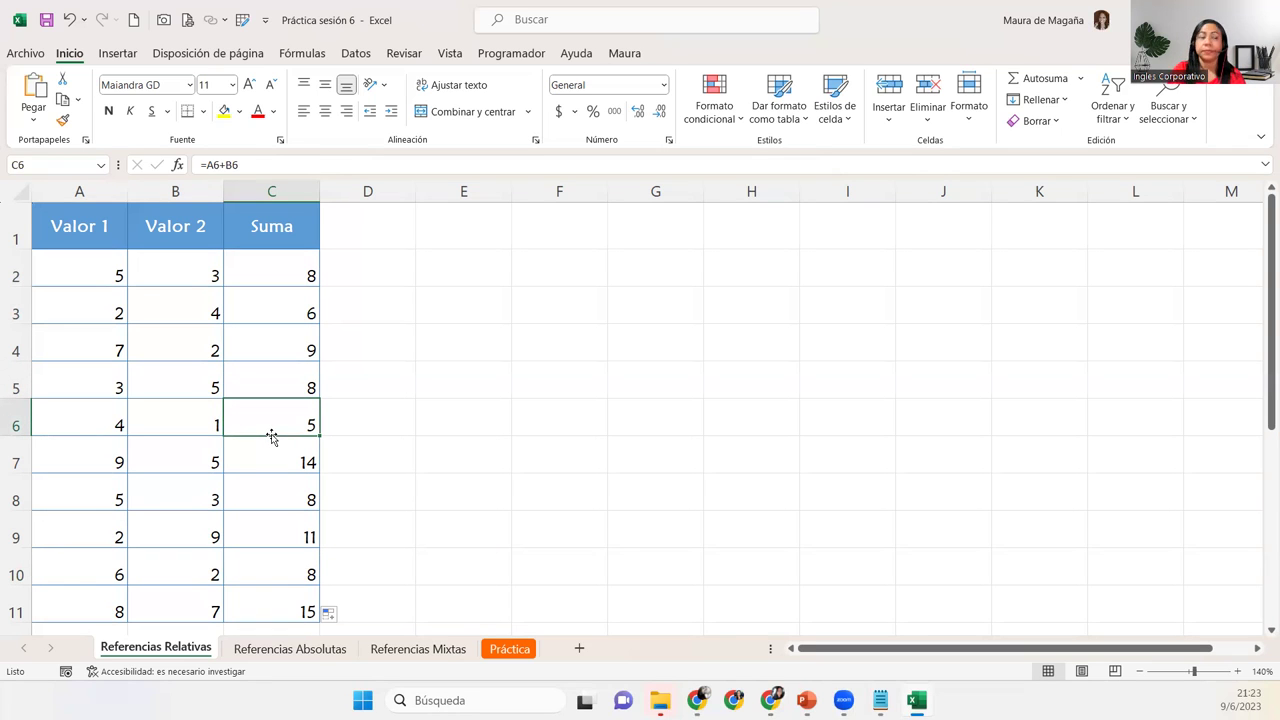
{"action": "left_click", "coordinate": [288, 191]}
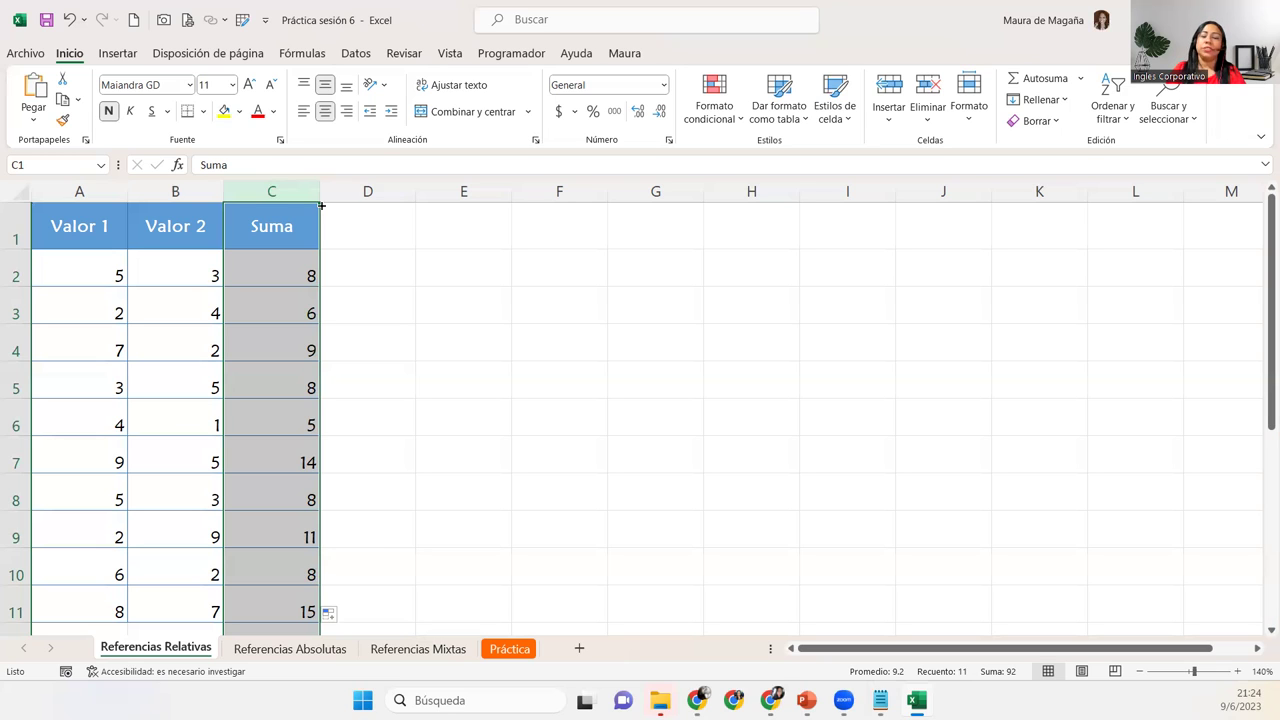
Enter the sum formula in cell D2 starting with a plus sign, as +A2+B2
{"action": "left_click", "coordinate": [389, 275]}
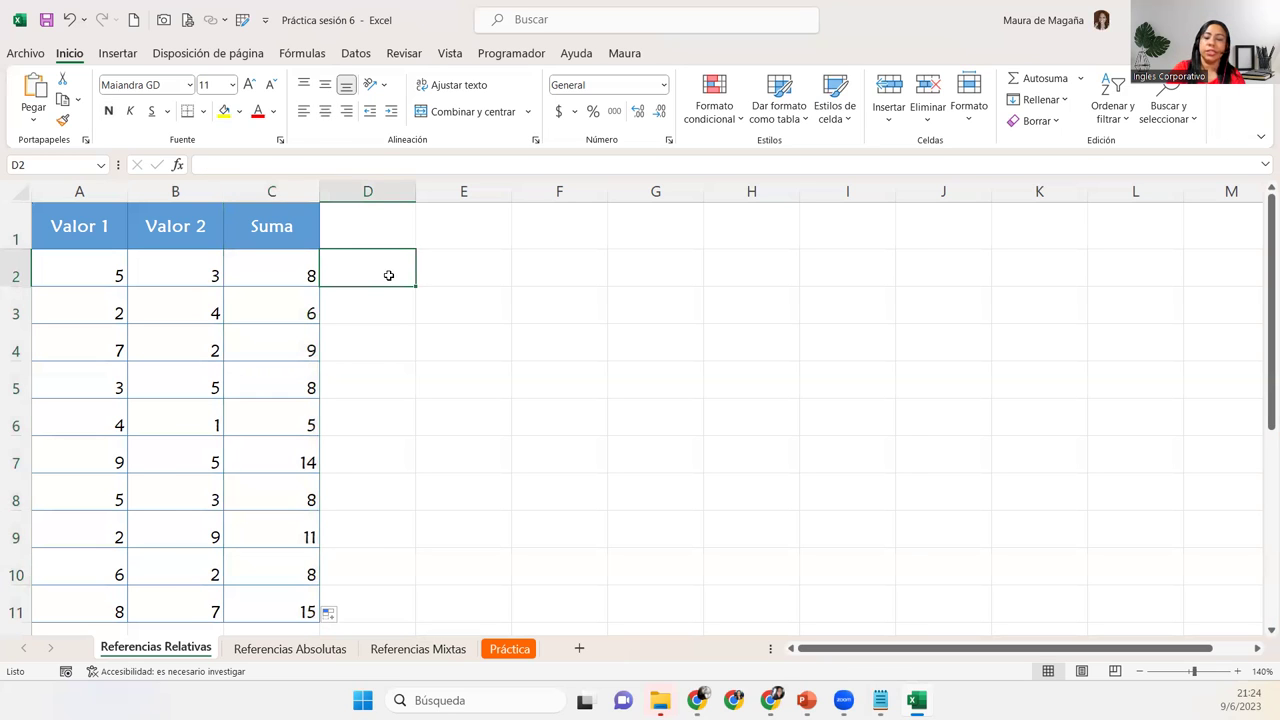
{"action": "type", "text": "+"}
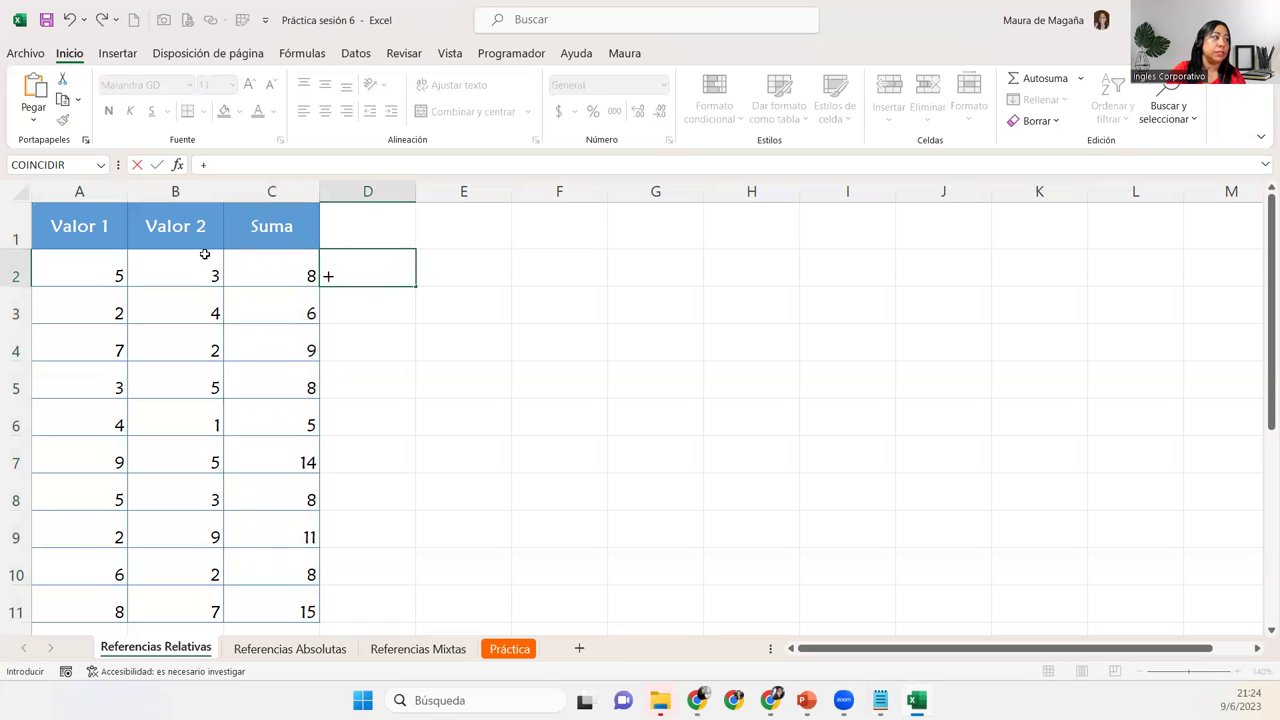
{"action": "left_click", "coordinate": [119, 276]}
{"action": "type", "text": "+"}
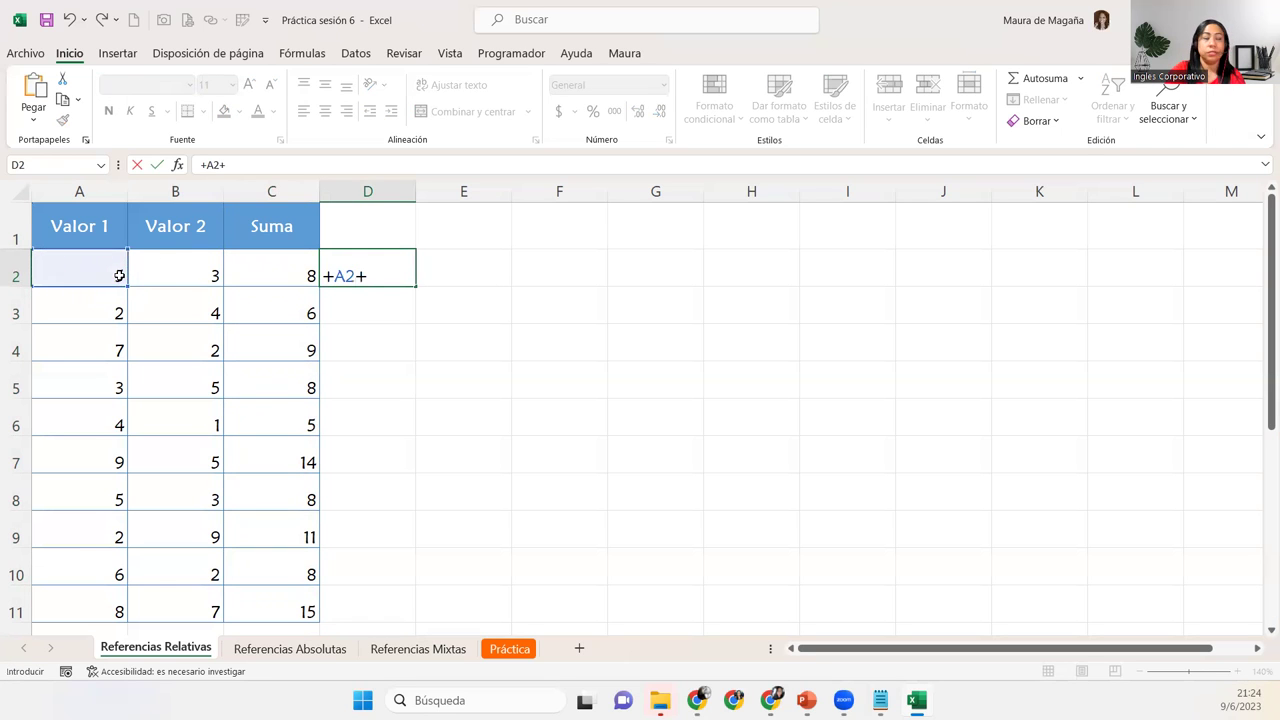
{"action": "left_click", "coordinate": [175, 274]}
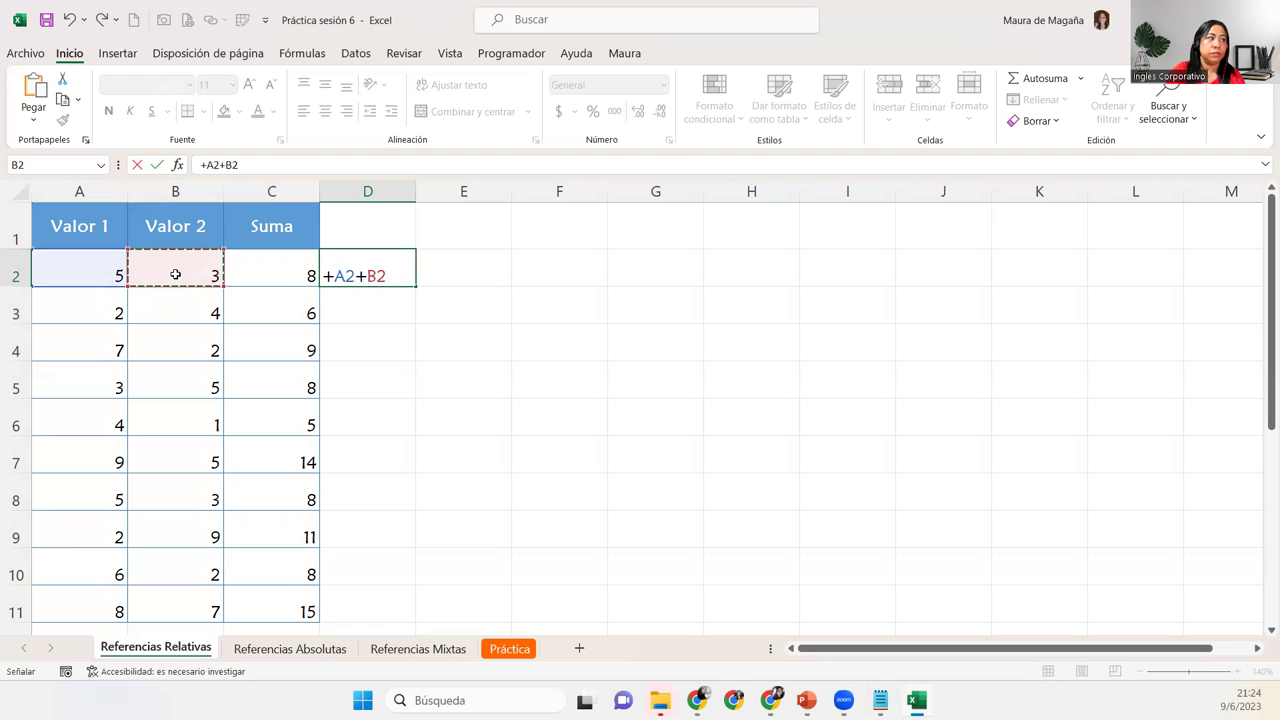
{"action": "key", "text": "Return"}
Inspect the leading equals sign in D2's formula and clear the cell's contents
{"action": "key", "text": "Up"}
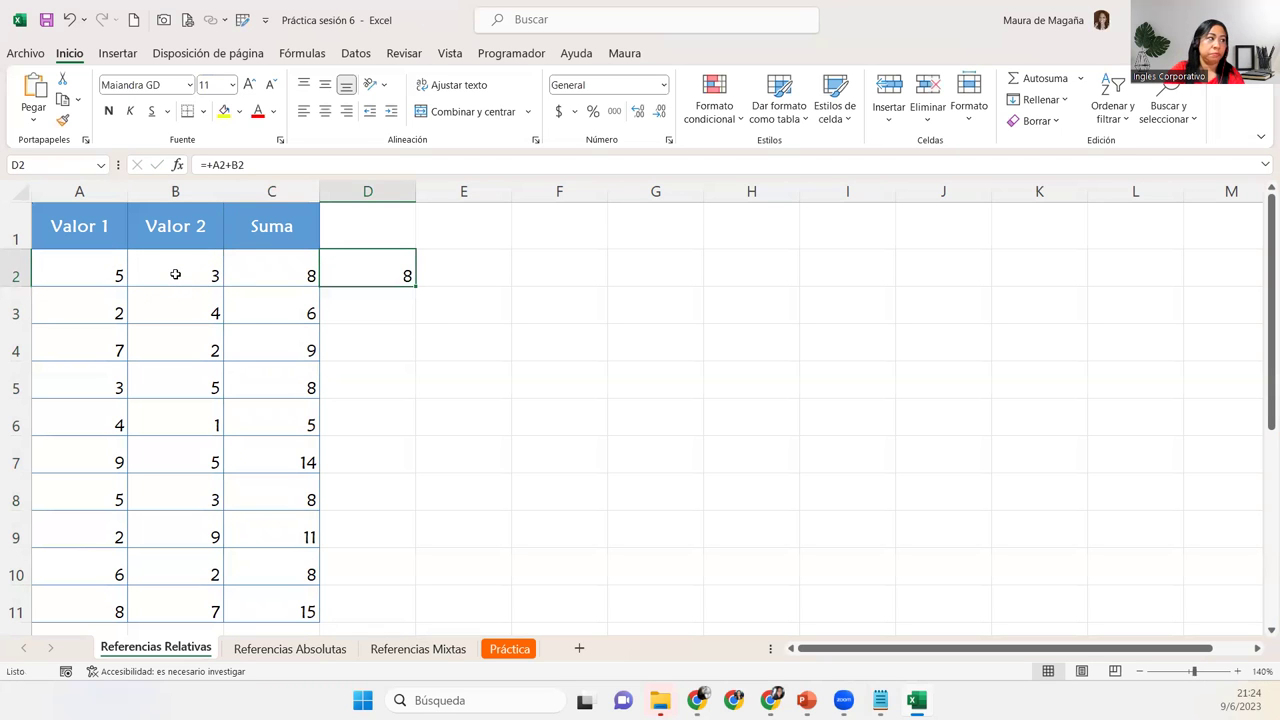
{"action": "double_click", "coordinate": [394, 262]}
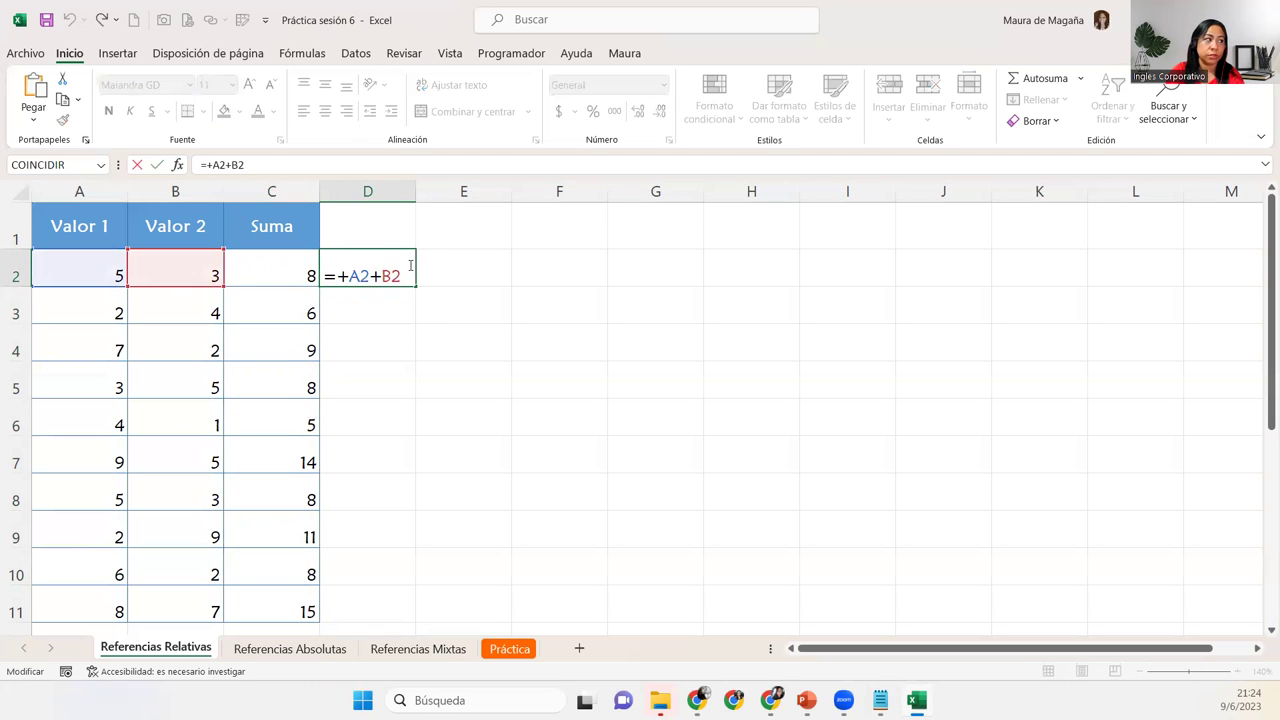
{"action": "left_click_drag", "start_coordinate": [338, 277], "coordinate": [305, 278]}
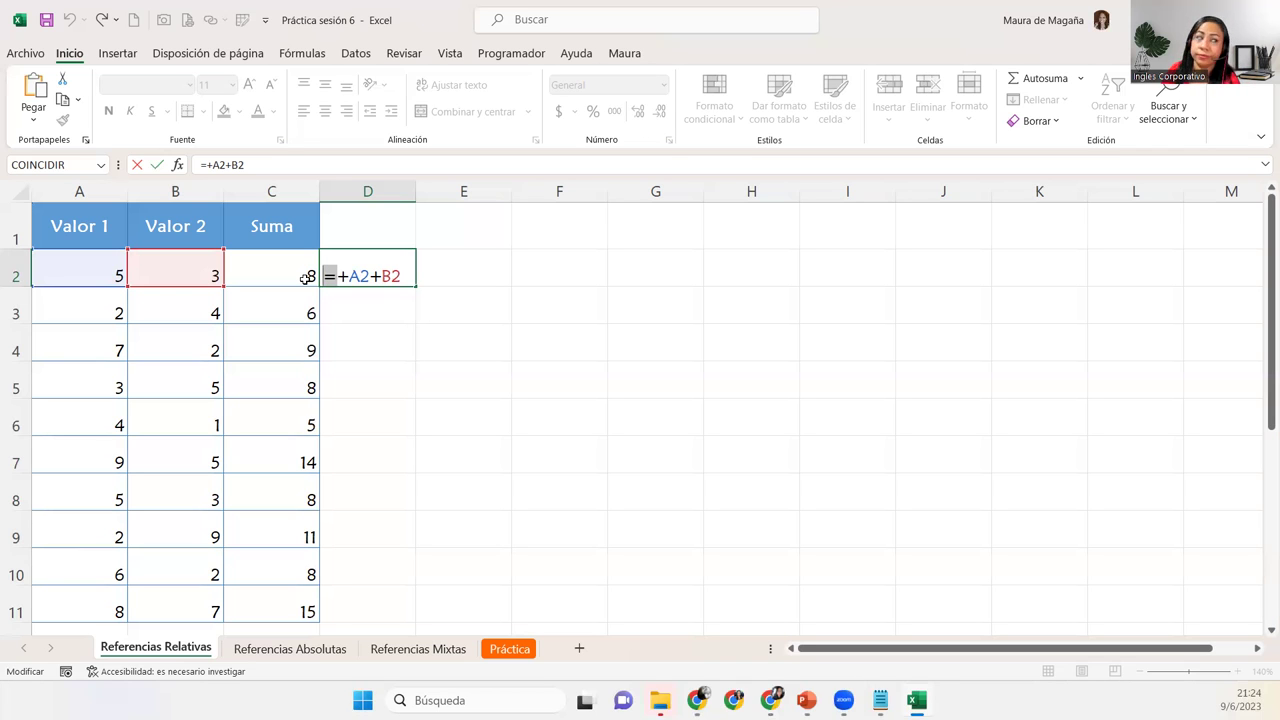
{"action": "key", "text": "ctrl+Return"}
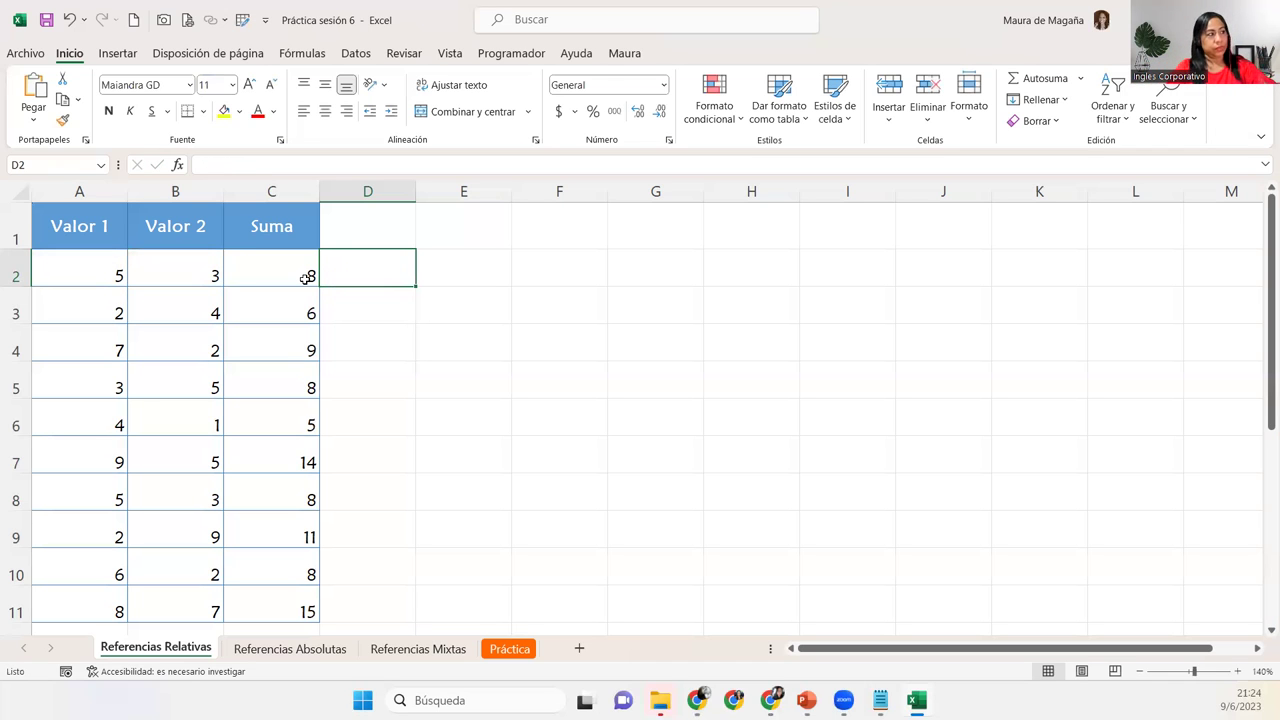
{"action": "key", "text": "Up"}
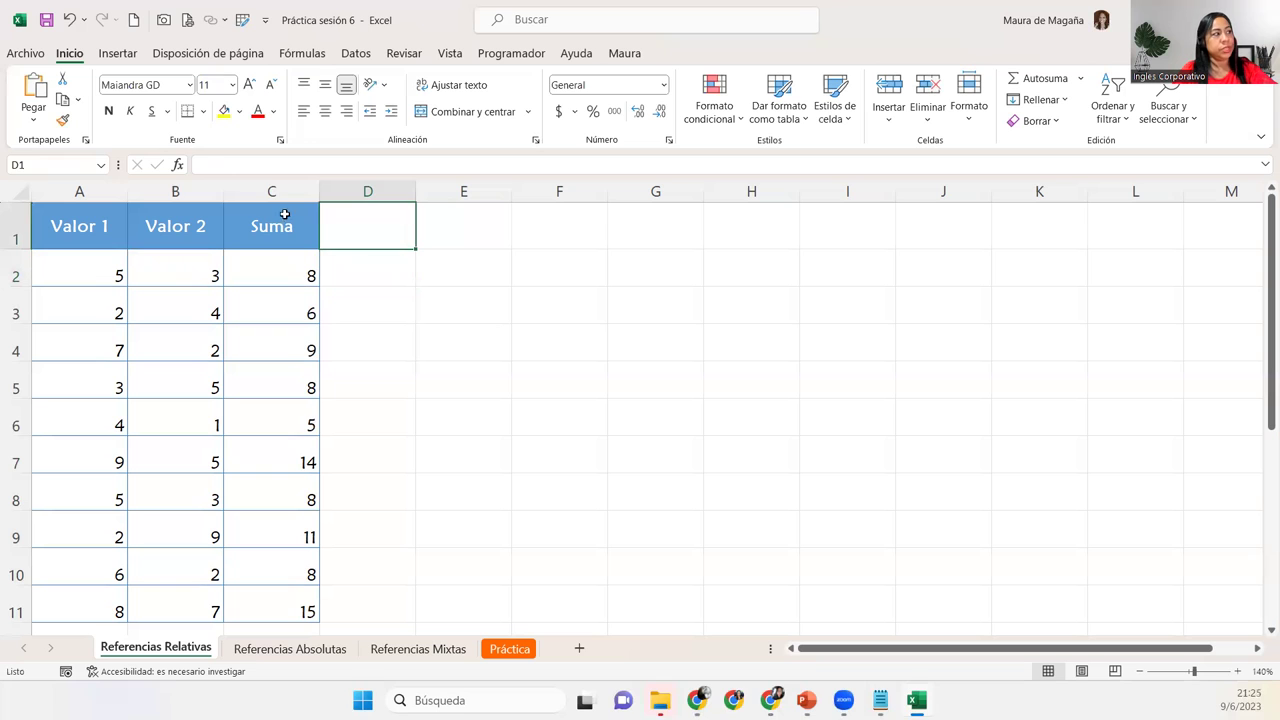
Copy the whole Suma column into column D by filling it one column across, and rename its header in D1 to Suma2
{"action": "left_click", "coordinate": [286, 196]}
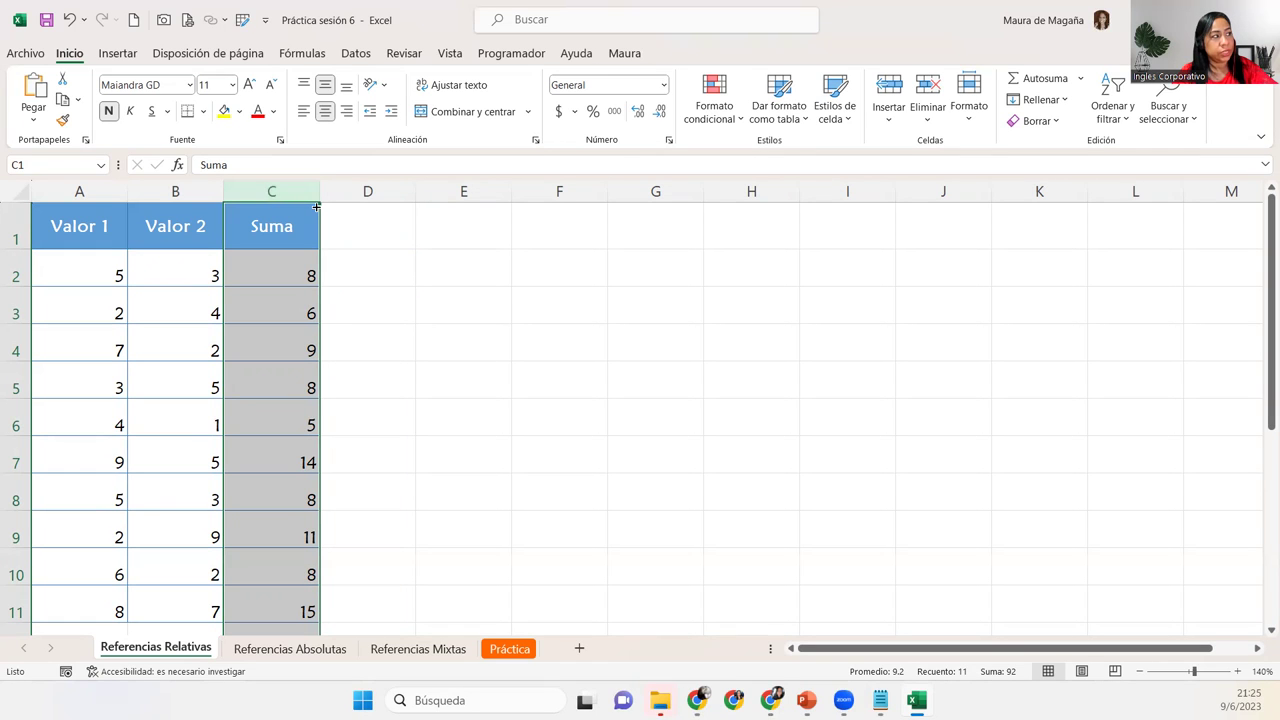
{"action": "left_click_drag", "start_coordinate": [316, 206], "coordinate": [408, 206]}
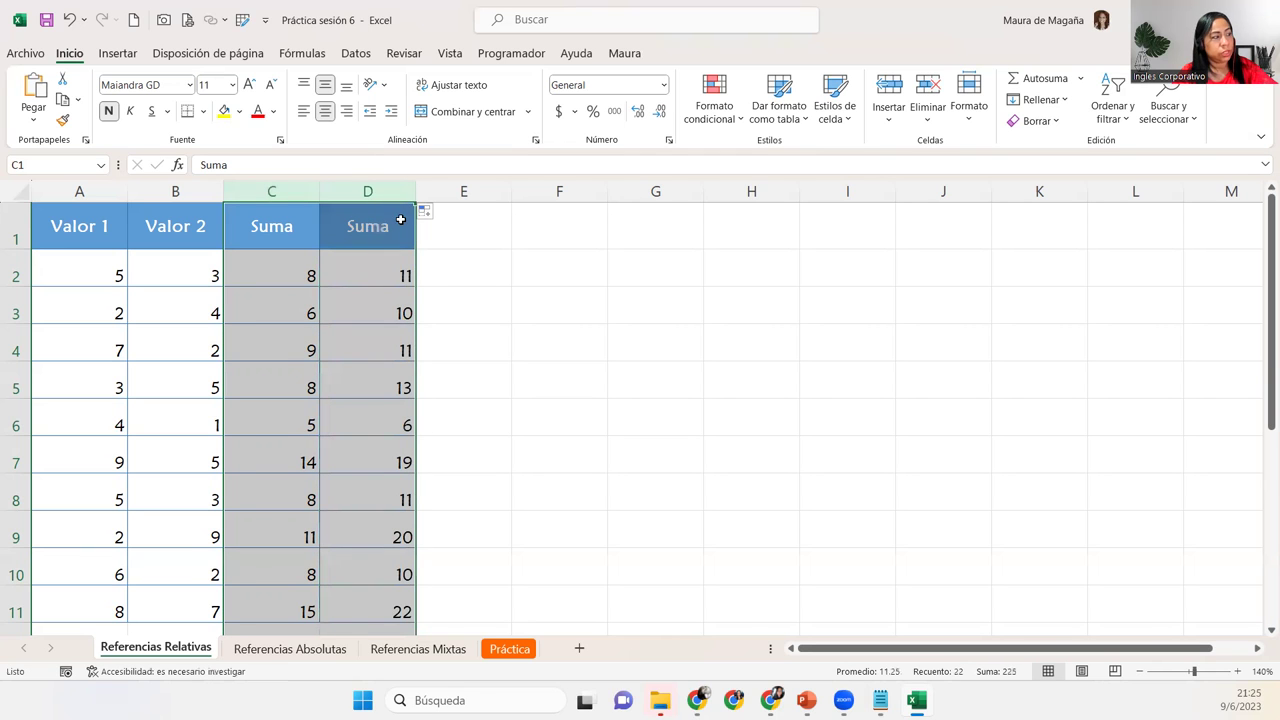
{"action": "left_click", "coordinate": [400, 219]}
{"action": "double_click", "coordinate": [400, 219]}
{"action": "type", "text": "2"}
{"action": "key", "text": "Return"}
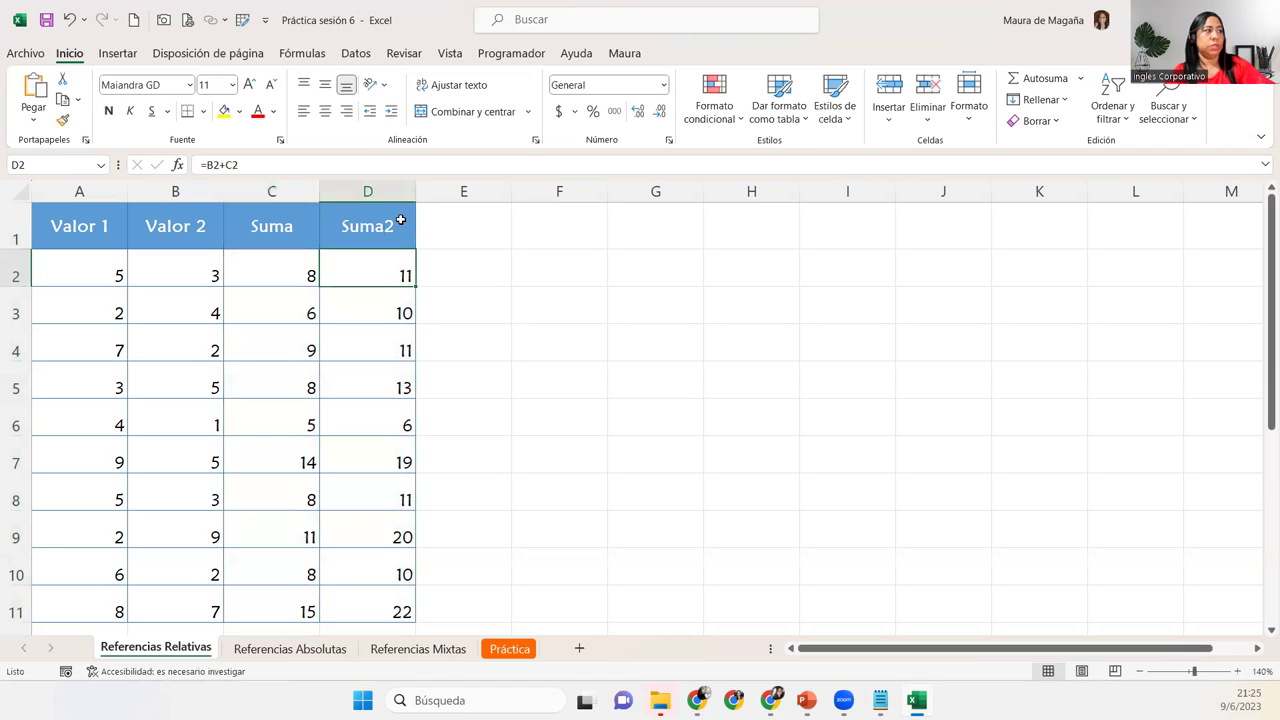
Examine the first formulas in the Suma2 column and compare D2's column references with those in C2
{"action": "left_click", "coordinate": [393, 308]}
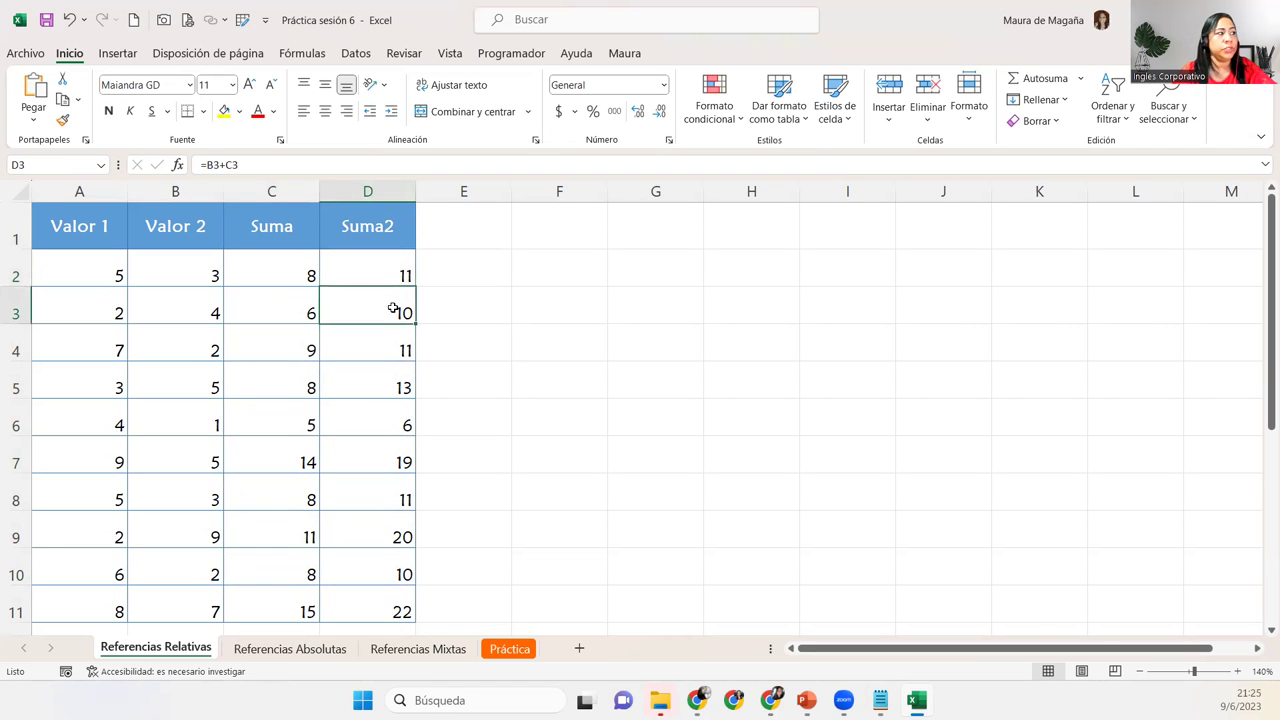
{"action": "key", "text": "Down"}
{"action": "key", "text": "Down"}
{"action": "key", "text": "Down"}
{"action": "key", "text": "Up"}
{"action": "key", "text": "Up"}
{"action": "key", "text": "Up"}
{"action": "key", "text": "Up"}
{"action": "key", "text": "Left"}
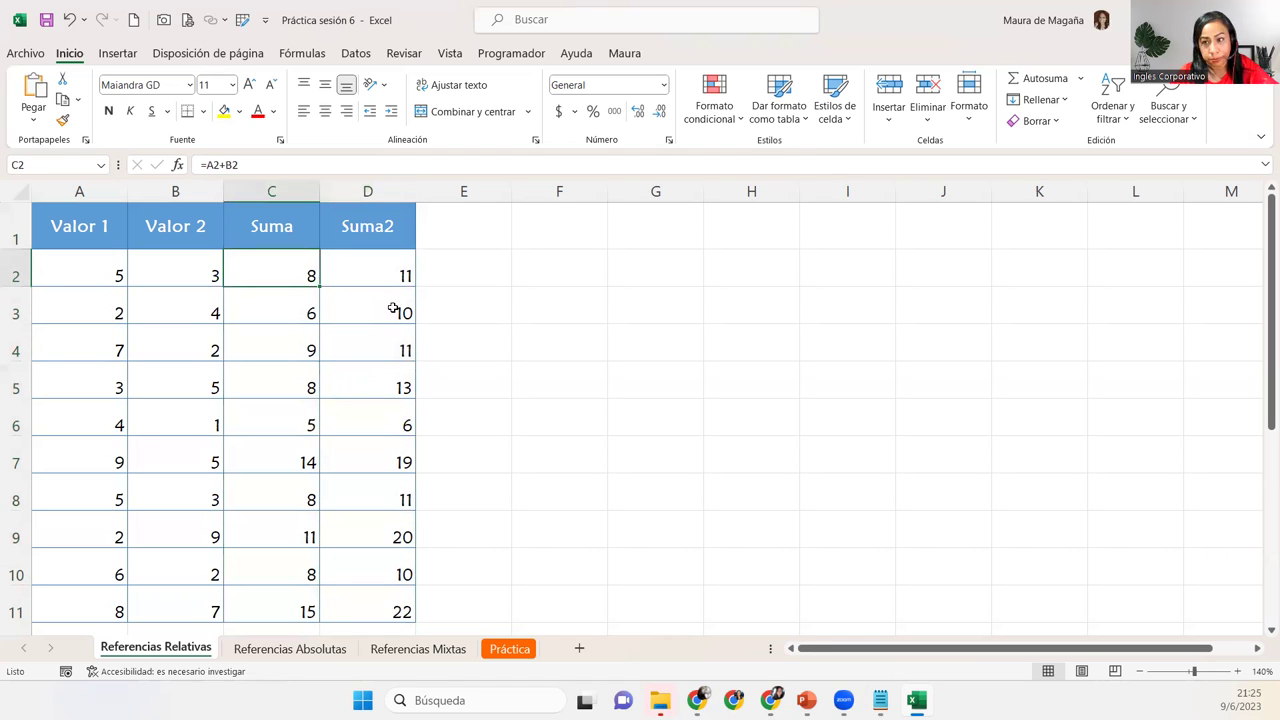
{"action": "key", "text": "Right"}
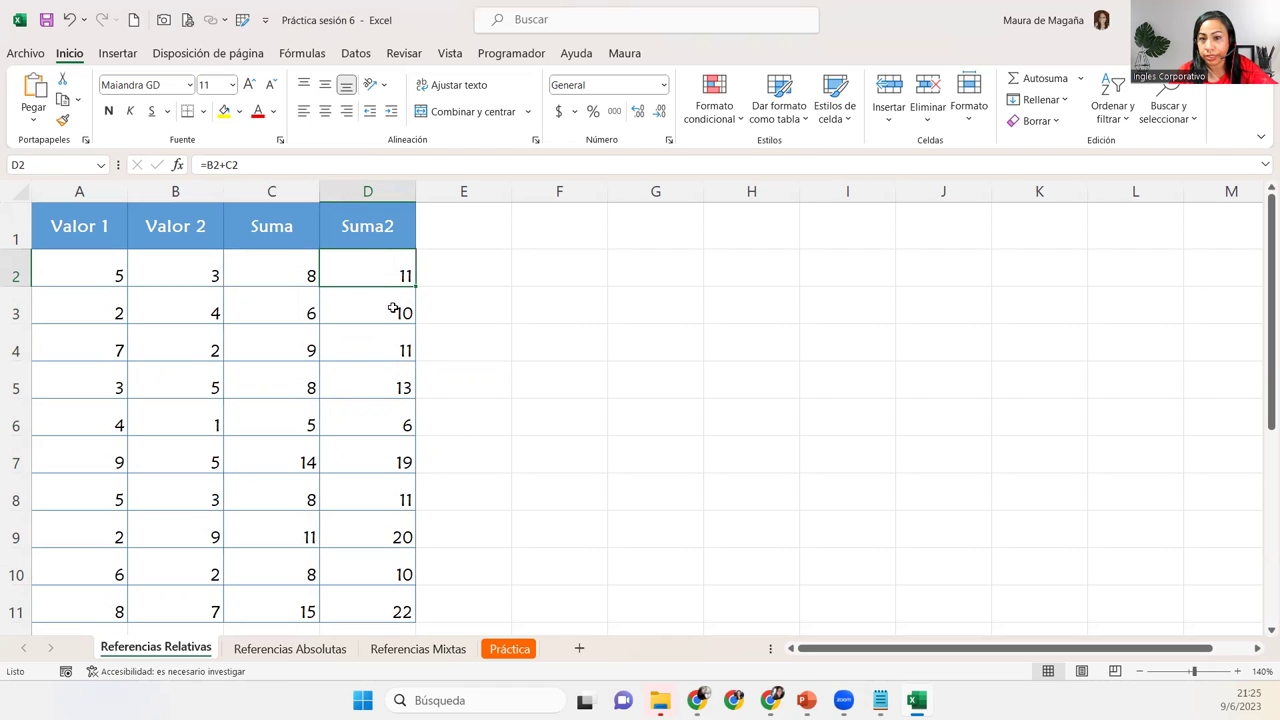
{"action": "key", "text": "Right"}
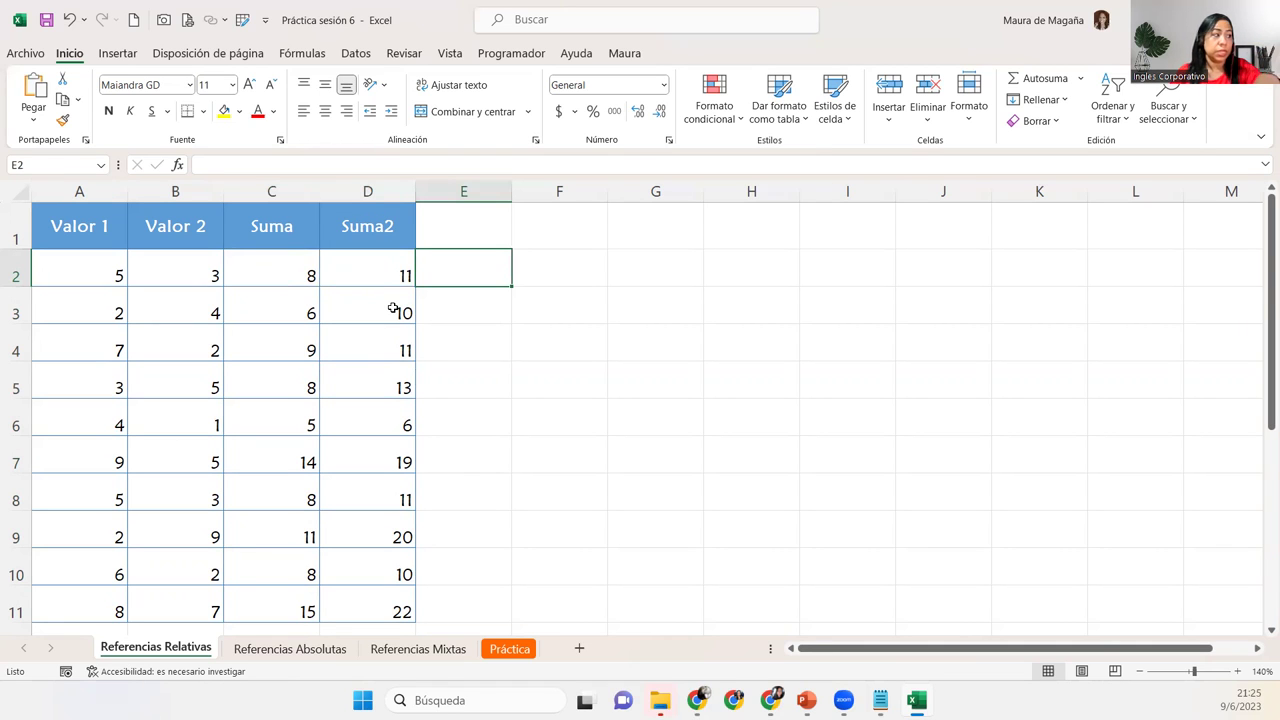
Review the Suma2 formulas row by row from D2 down to D11
{"action": "key", "text": "Left"}
{"action": "key", "text": "Down"}
{"action": "key", "text": "Down"}
{"action": "key", "text": "Down"}
{"action": "key", "text": "Down"}
{"action": "key", "text": "Down"}
{"action": "key", "text": "Down"}
{"action": "key", "text": "Down"}
{"action": "key", "text": "Down"}
{"action": "key", "text": "Down"}
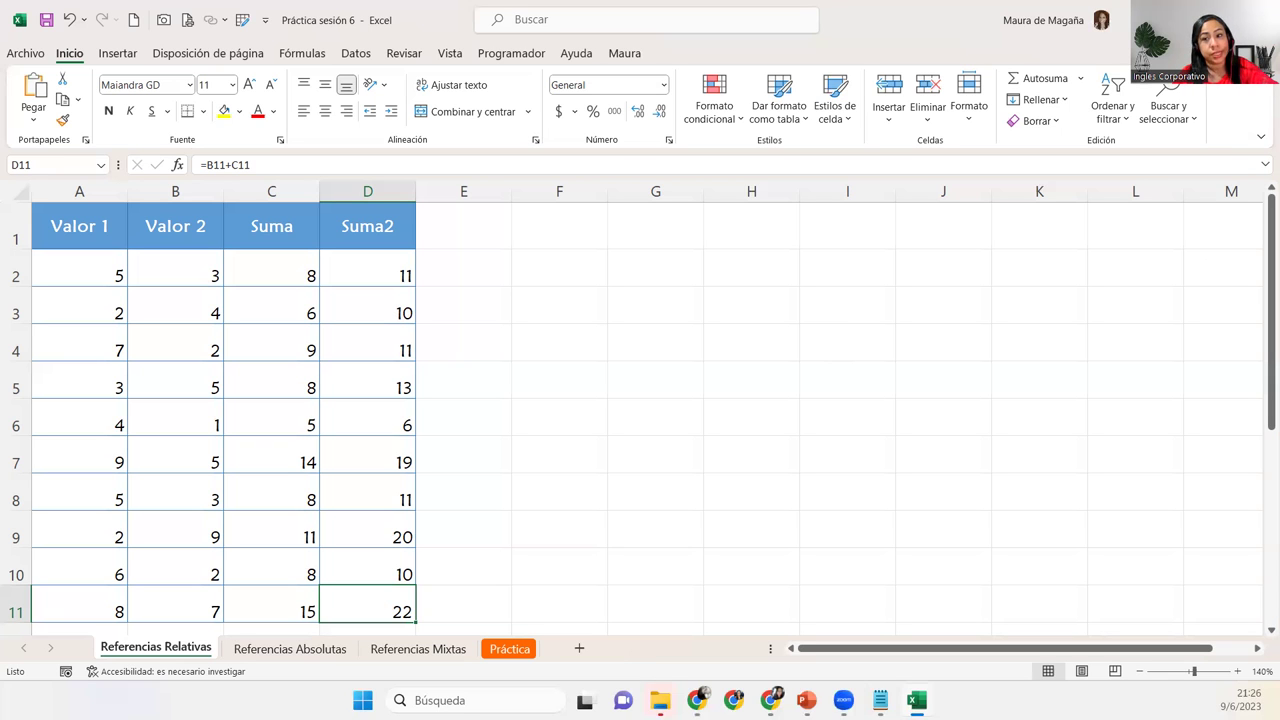
Switch to the PowerPoint slideshow and advance to the slide on absolute or constant references
{"action": "key", "text": "alt+Tab"}
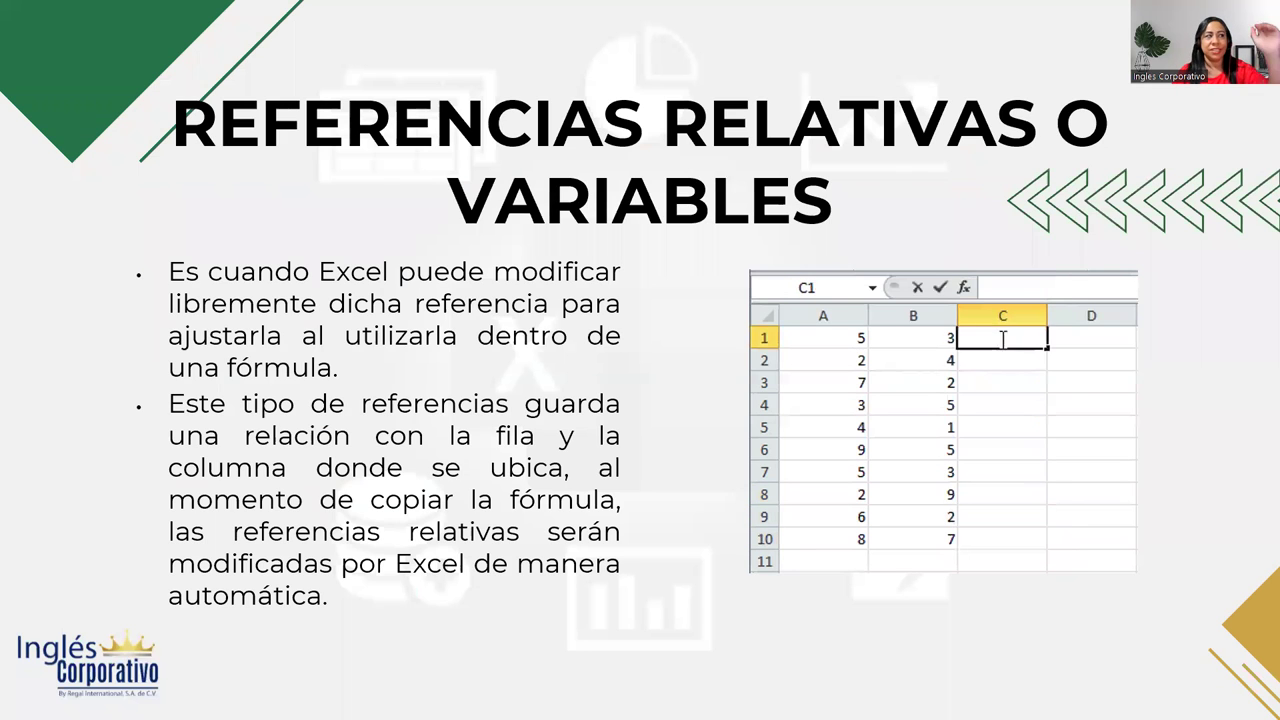
{"action": "key", "text": "Right"}
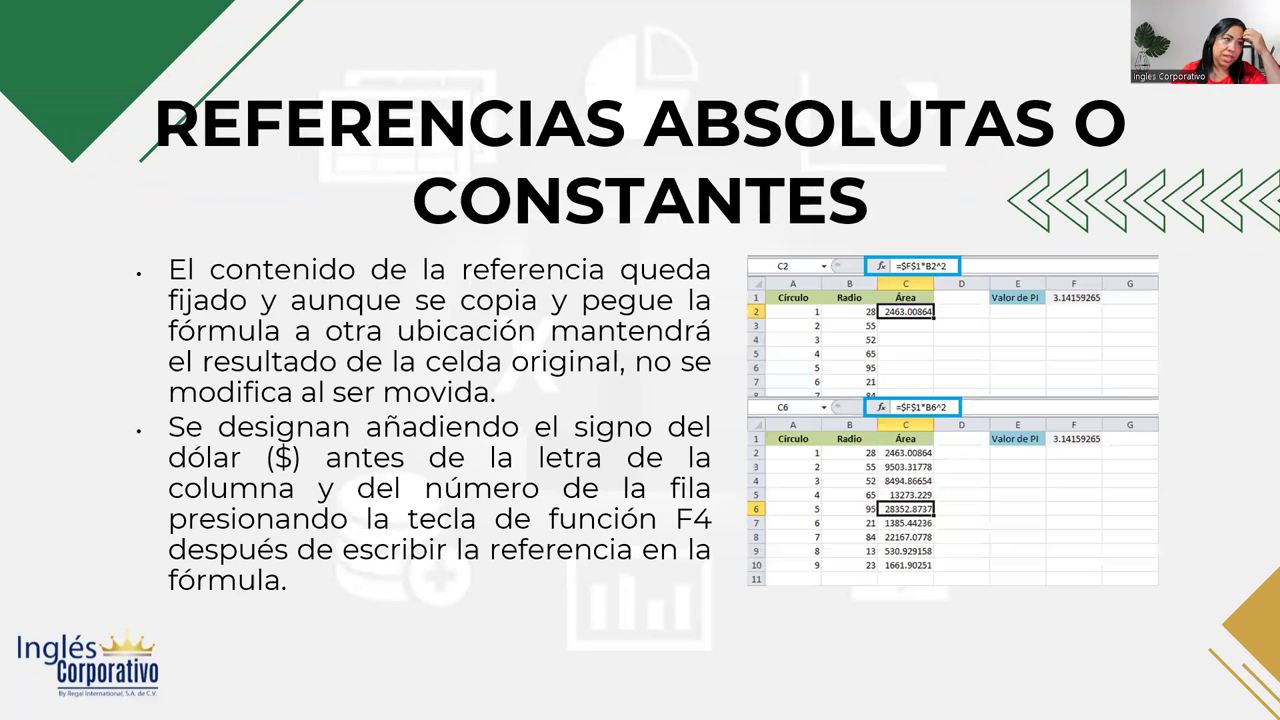
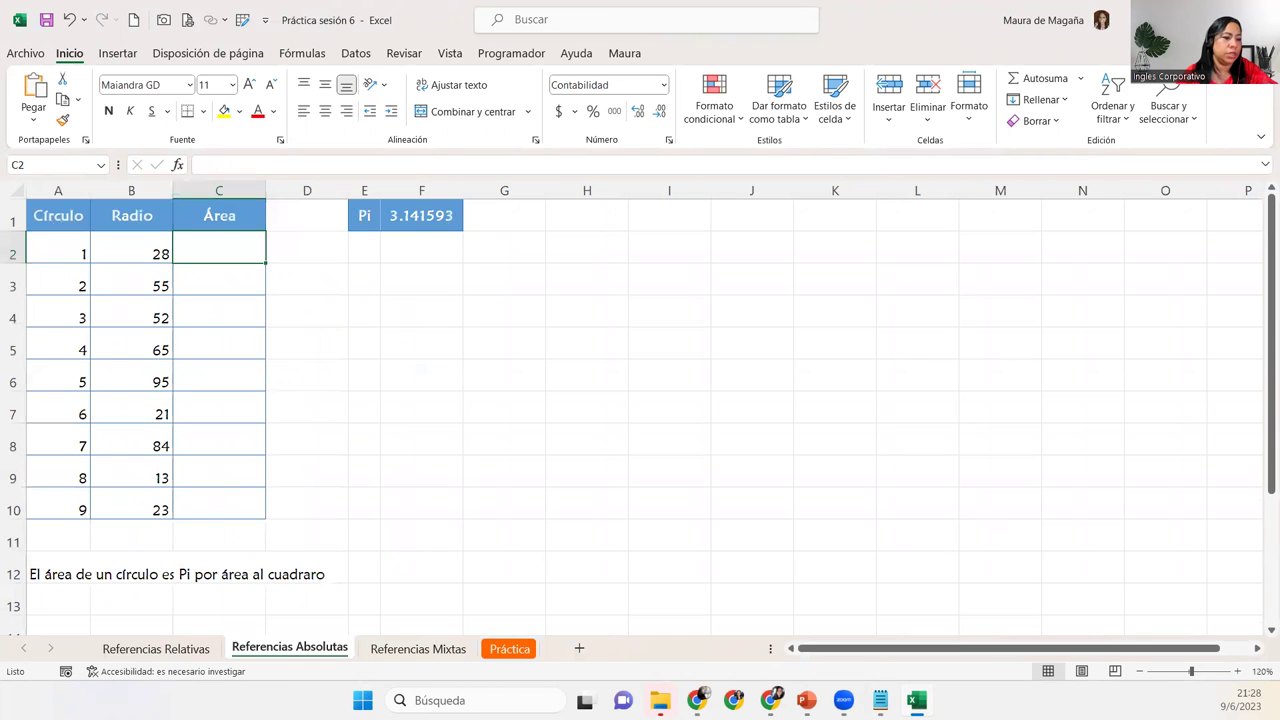
Correct the circle area note in A12 by replacing the word "área" after "Pi por" with "radio"
{"action": "left_click", "coordinate": [1240, 672]}
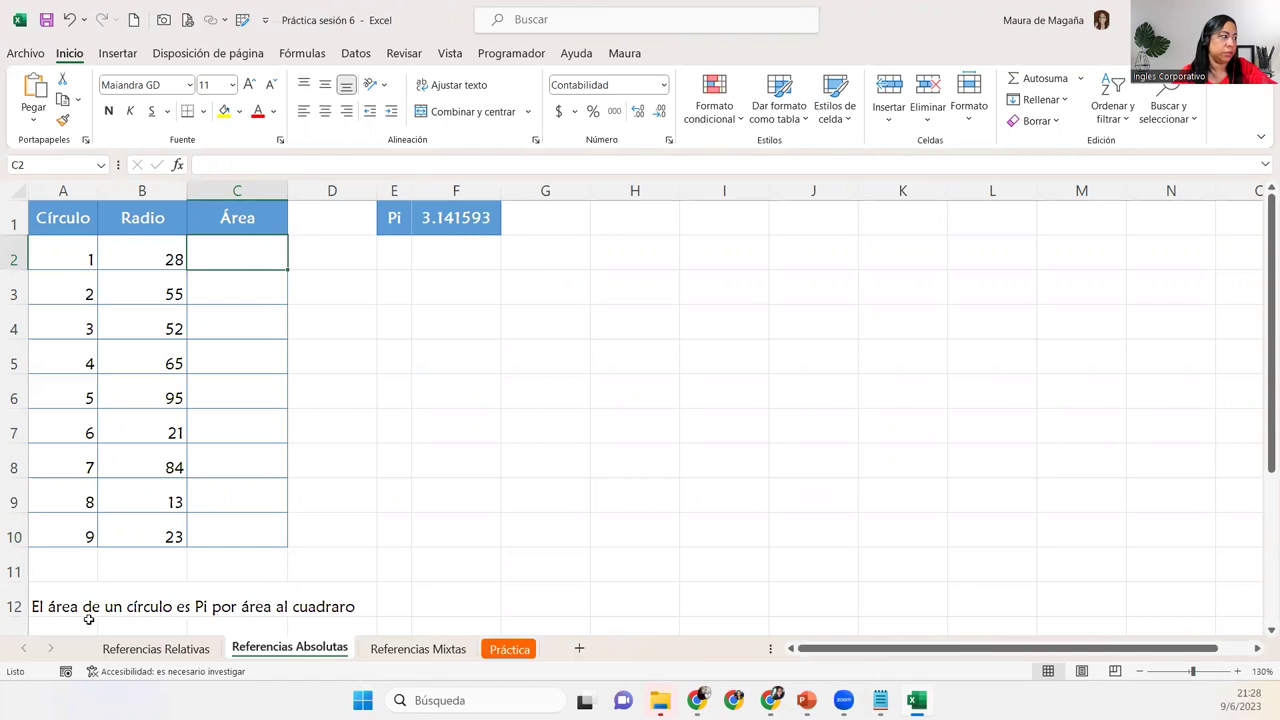
{"action": "left_click", "coordinate": [54, 606]}
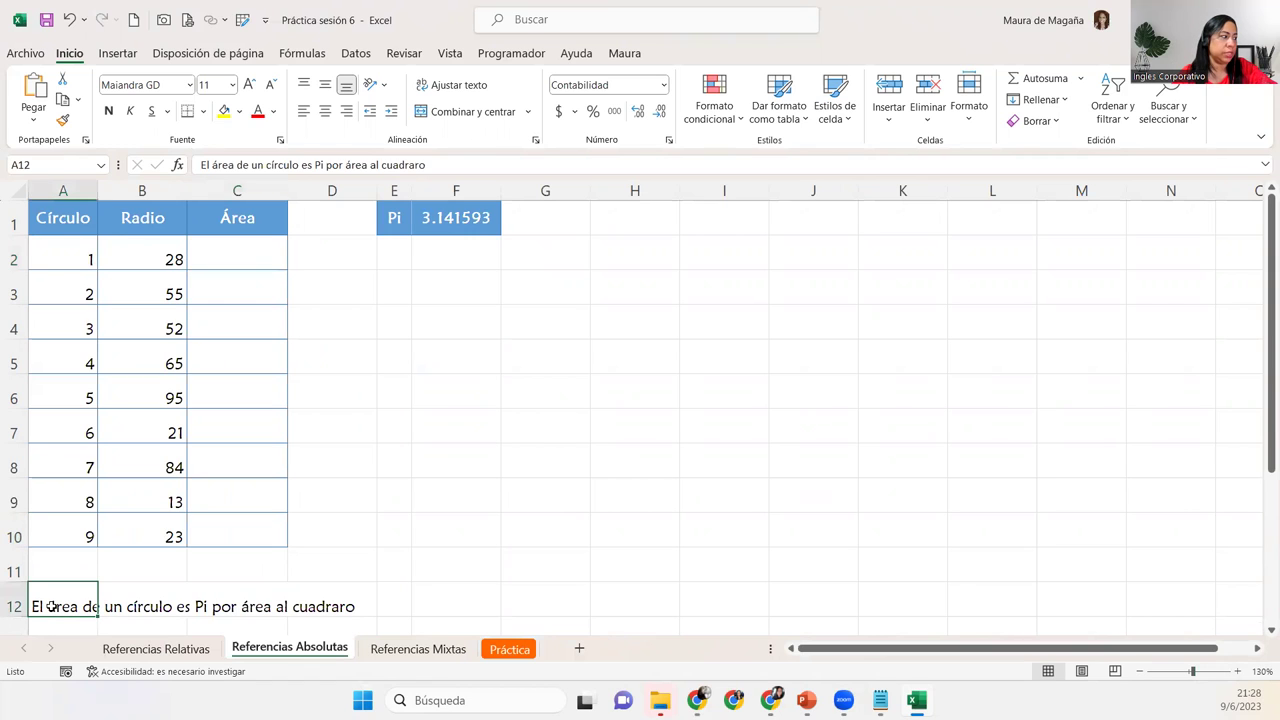
{"action": "double_click", "coordinate": [356, 165]}
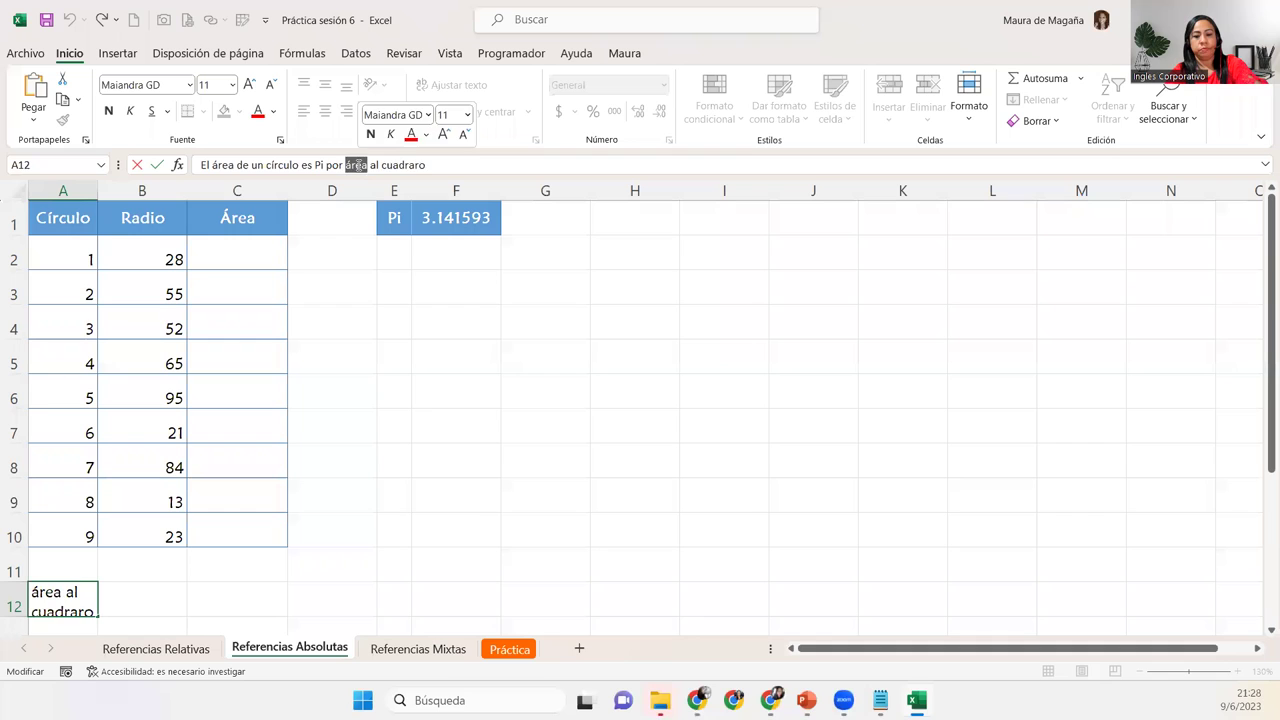
{"action": "type", "text": "RADIO"}
{"action": "key", "text": "BackSpace"}
{"action": "key", "text": "BackSpace"}
{"action": "key", "text": "BackSpace"}
{"action": "key", "text": "BackSpace"}
{"action": "key", "text": "BackSpace"}
{"action": "type", "text": "radio"}
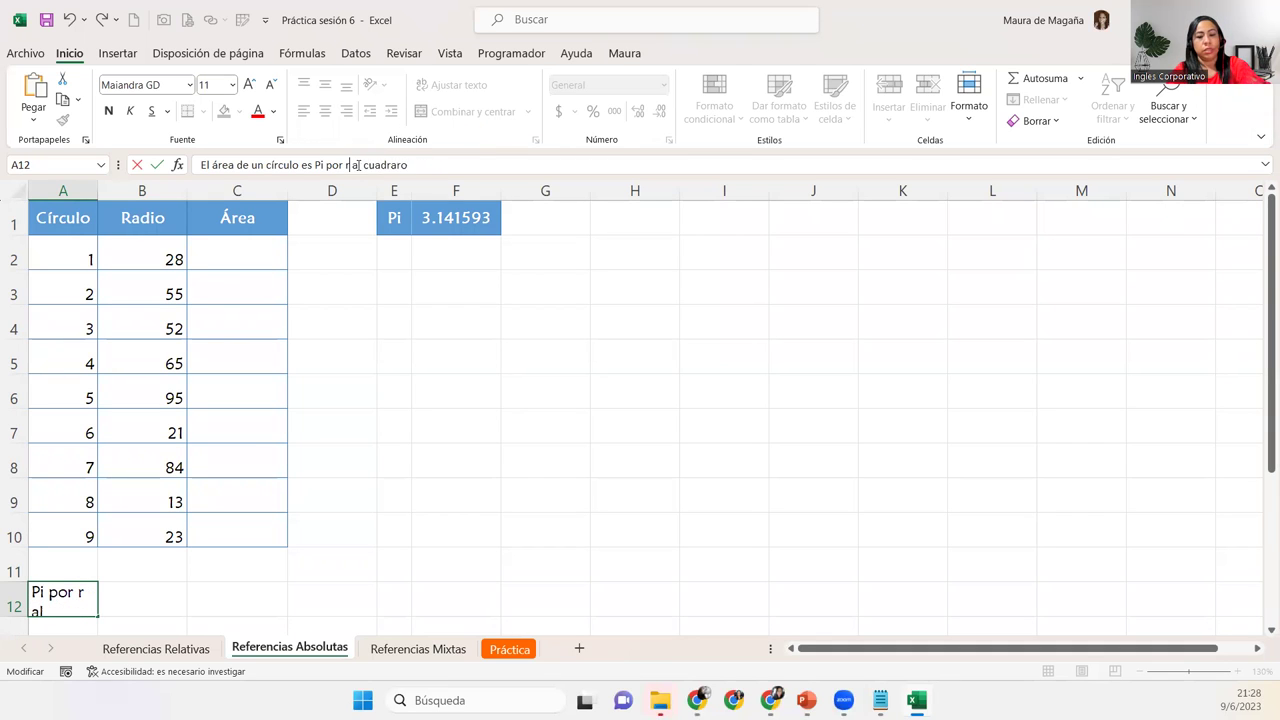
{"action": "key", "text": "Return"}
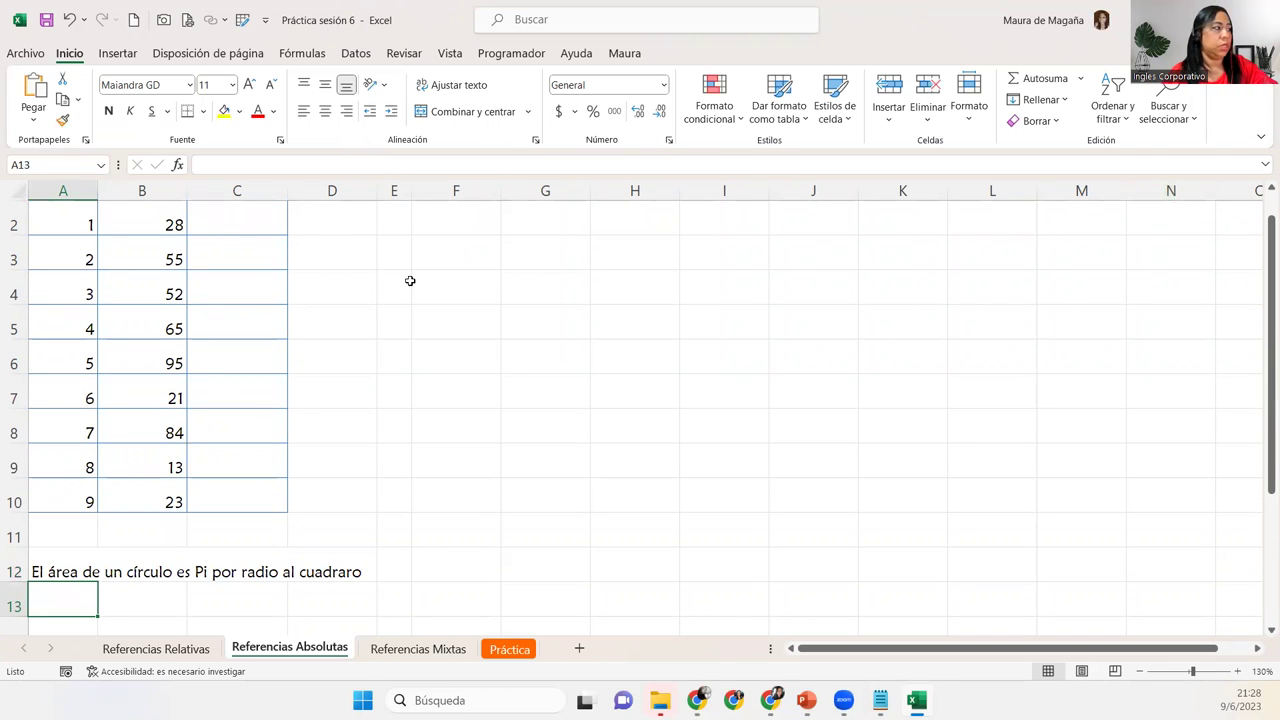
Review the circle area note in A12, highlighting the word "radio" without changing the text
{"action": "left_click", "coordinate": [58, 560]}
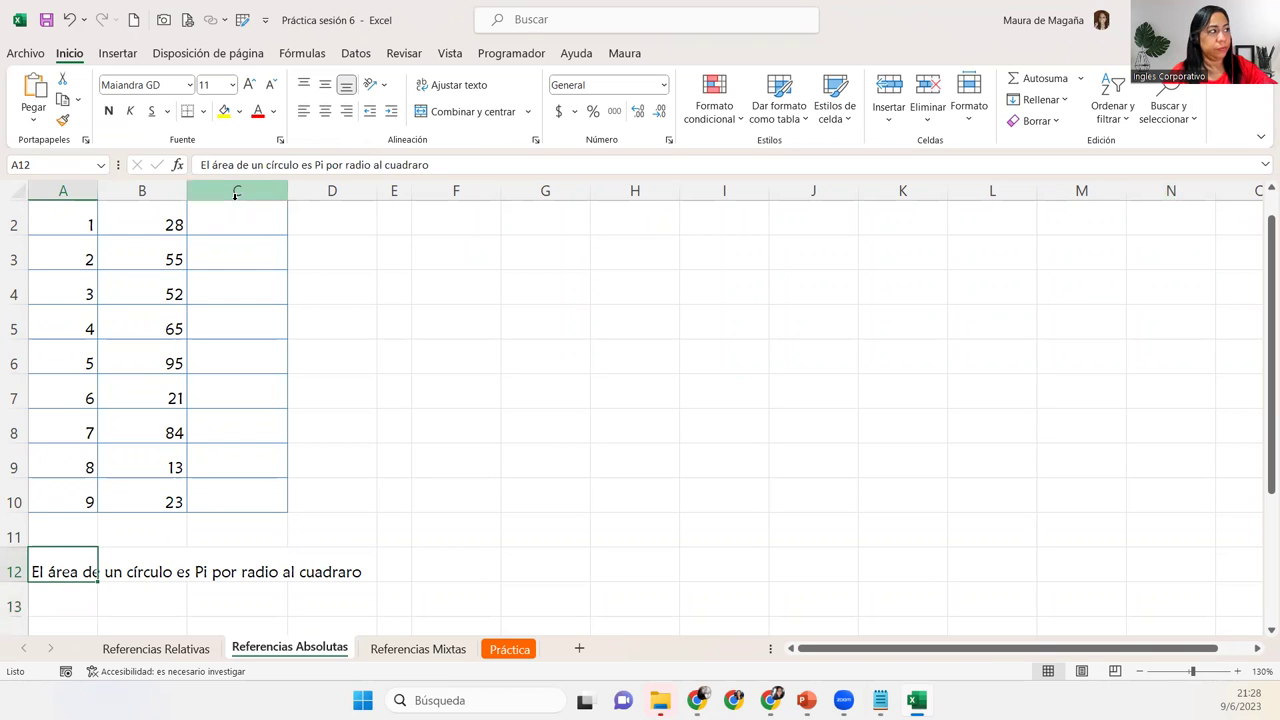
{"action": "double_click", "coordinate": [358, 165]}
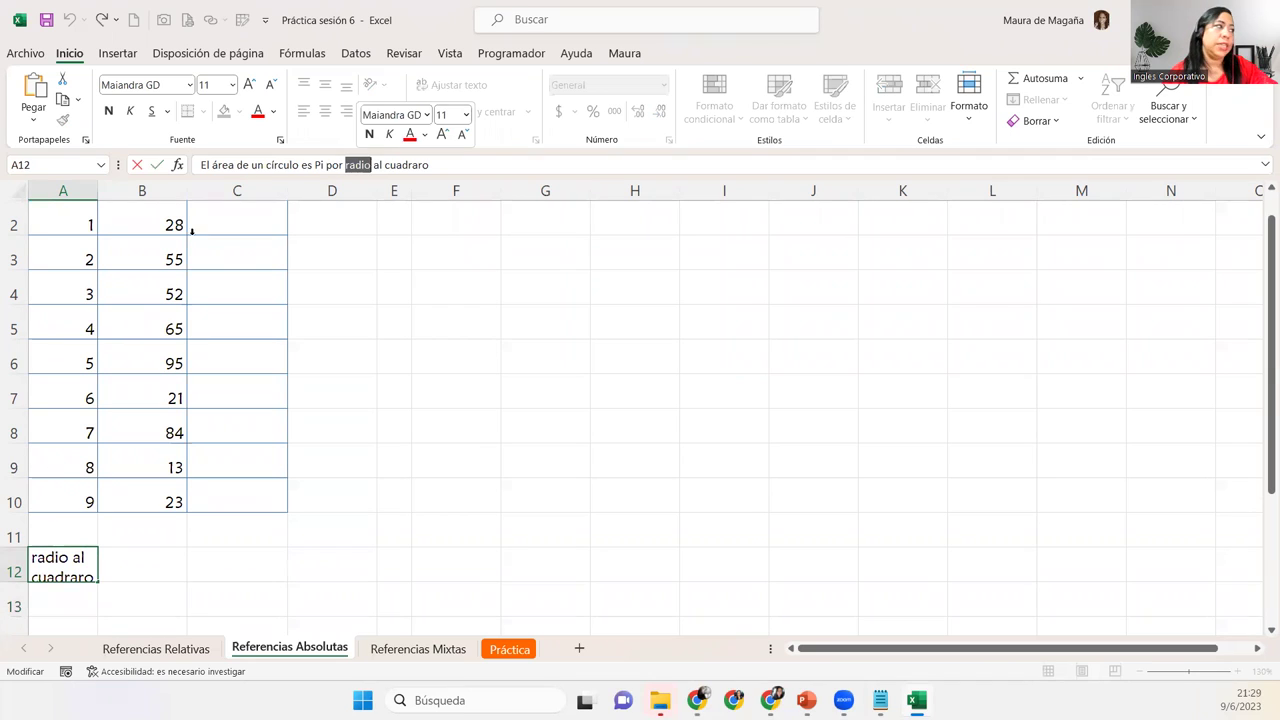
{"action": "left_click", "coordinate": [72, 556]}
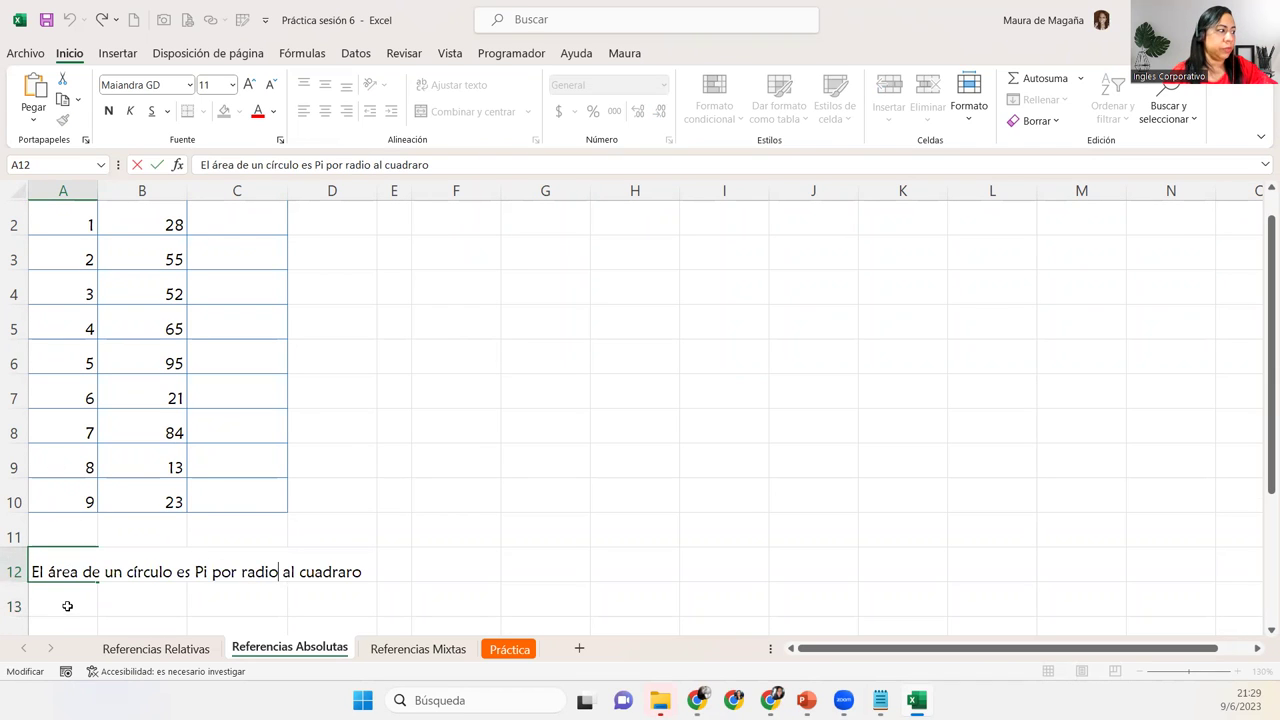
{"action": "left_click", "coordinate": [63, 606]}
{"action": "left_click", "coordinate": [74, 550]}
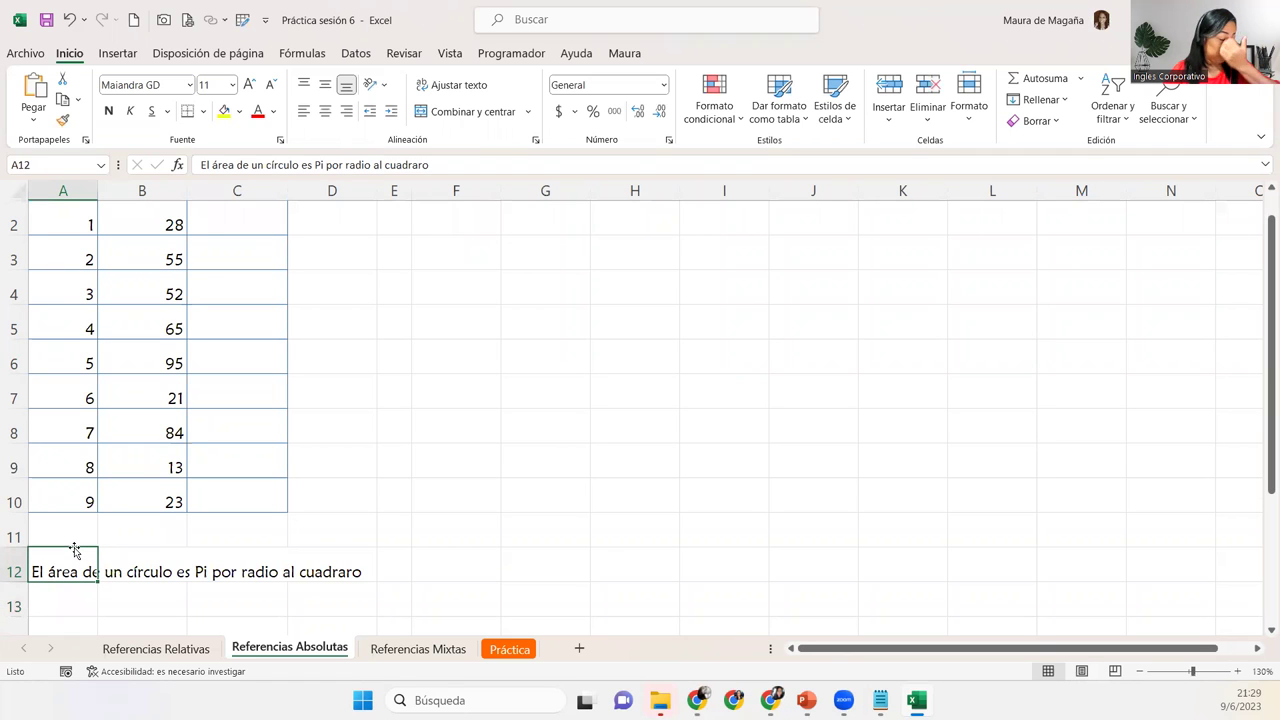
{"action": "left_click", "coordinate": [74, 546]}
{"action": "double_click", "coordinate": [72, 565]}
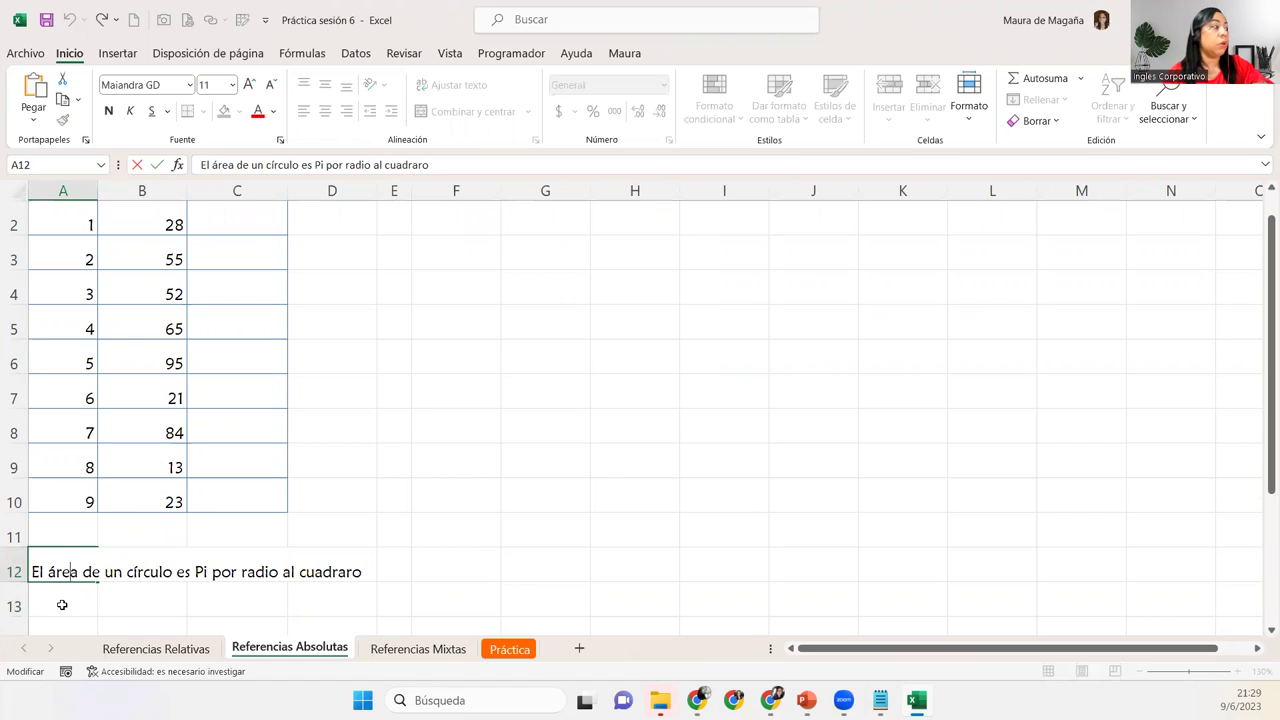
{"action": "left_click", "coordinate": [62, 600]}
{"action": "left_click", "coordinate": [62, 572]}
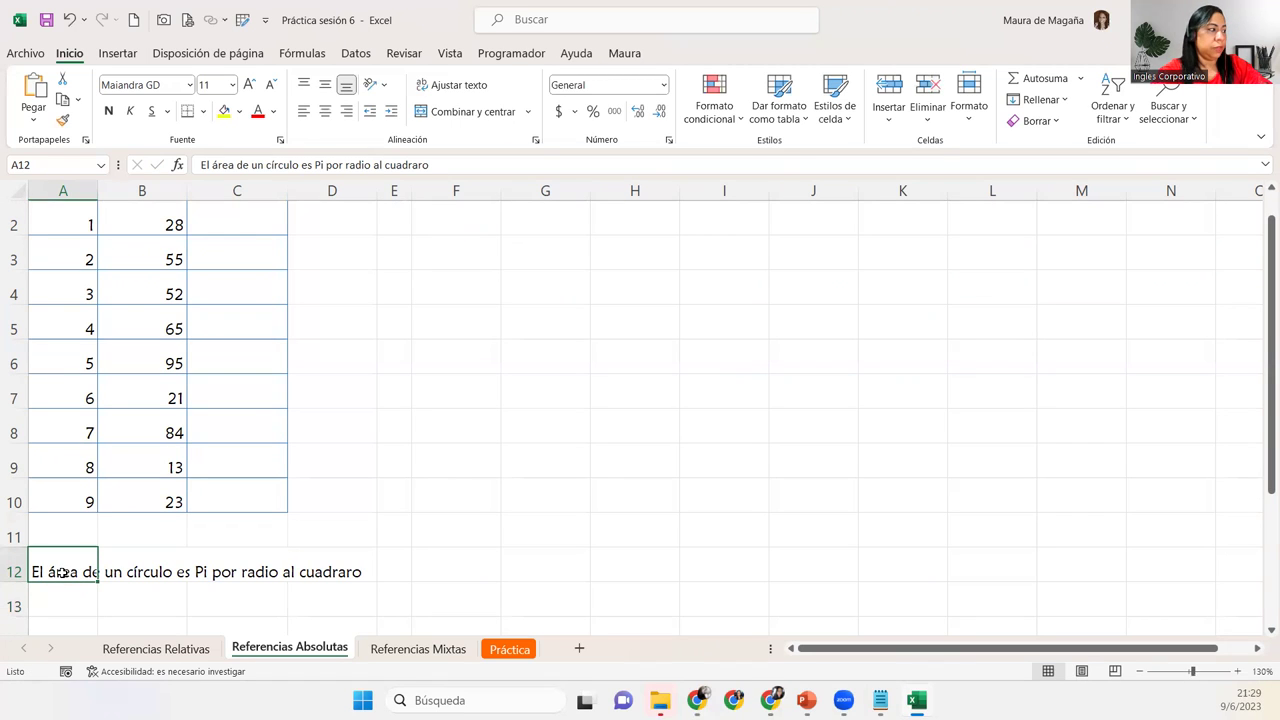
{"action": "key", "text": "F2"}
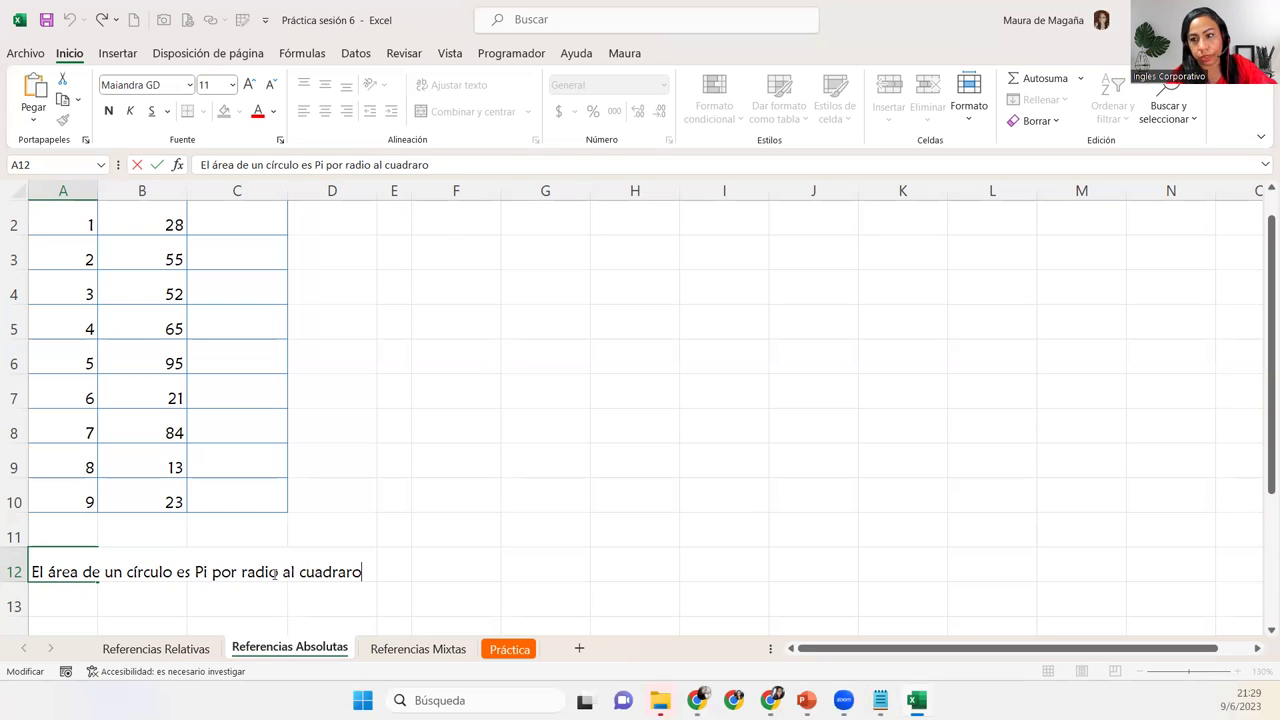
{"action": "left_click", "coordinate": [156, 166]}
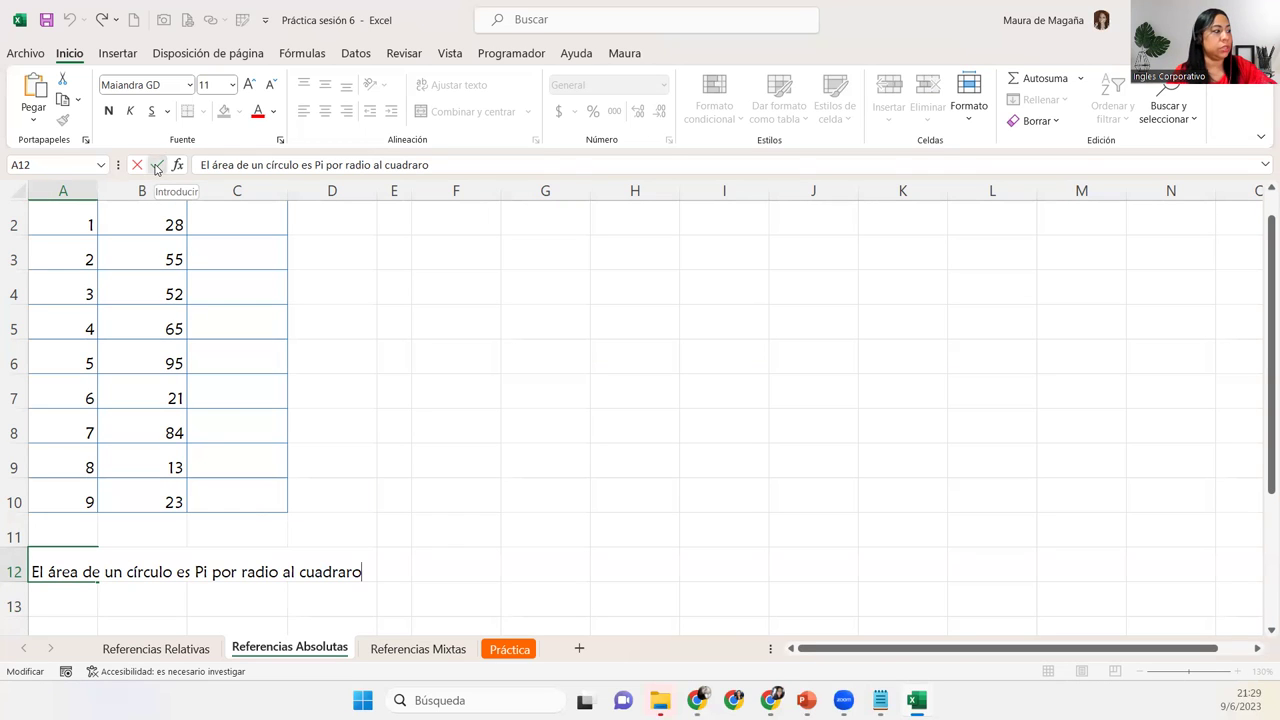
{"action": "double_click", "coordinate": [47, 558]}
{"action": "double_click", "coordinate": [250, 572]}
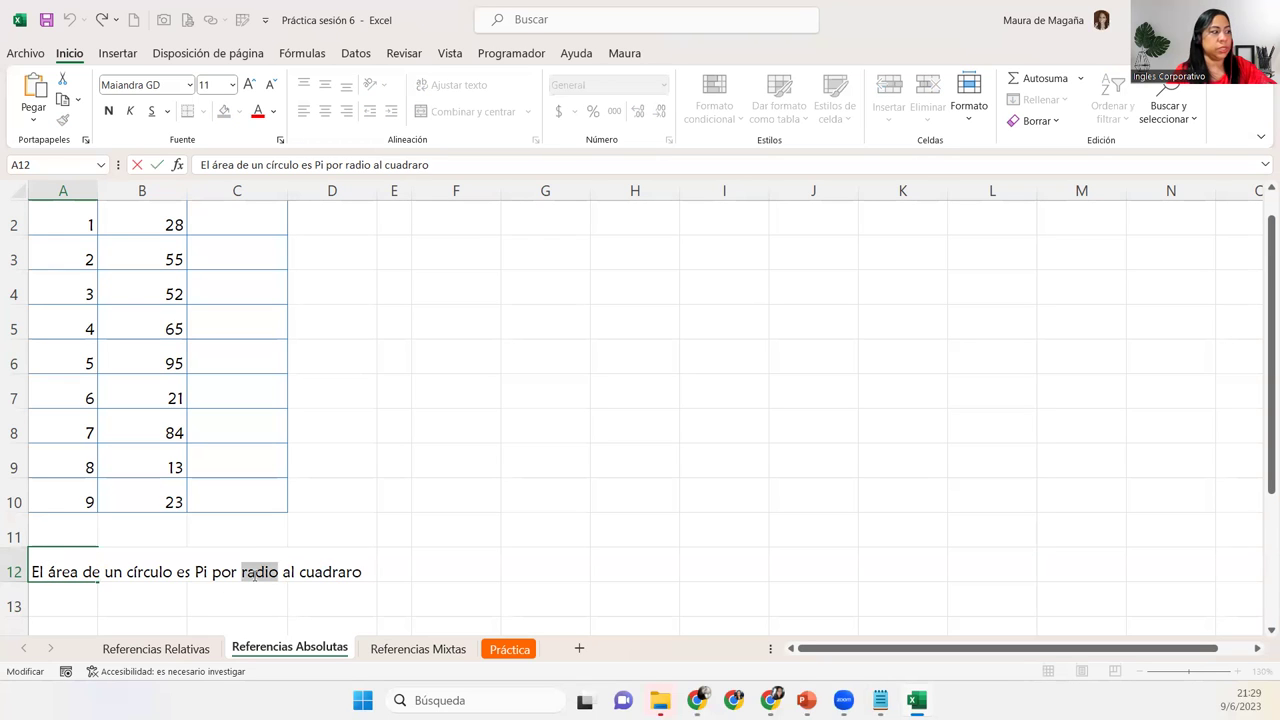
{"action": "key", "text": "Return"}
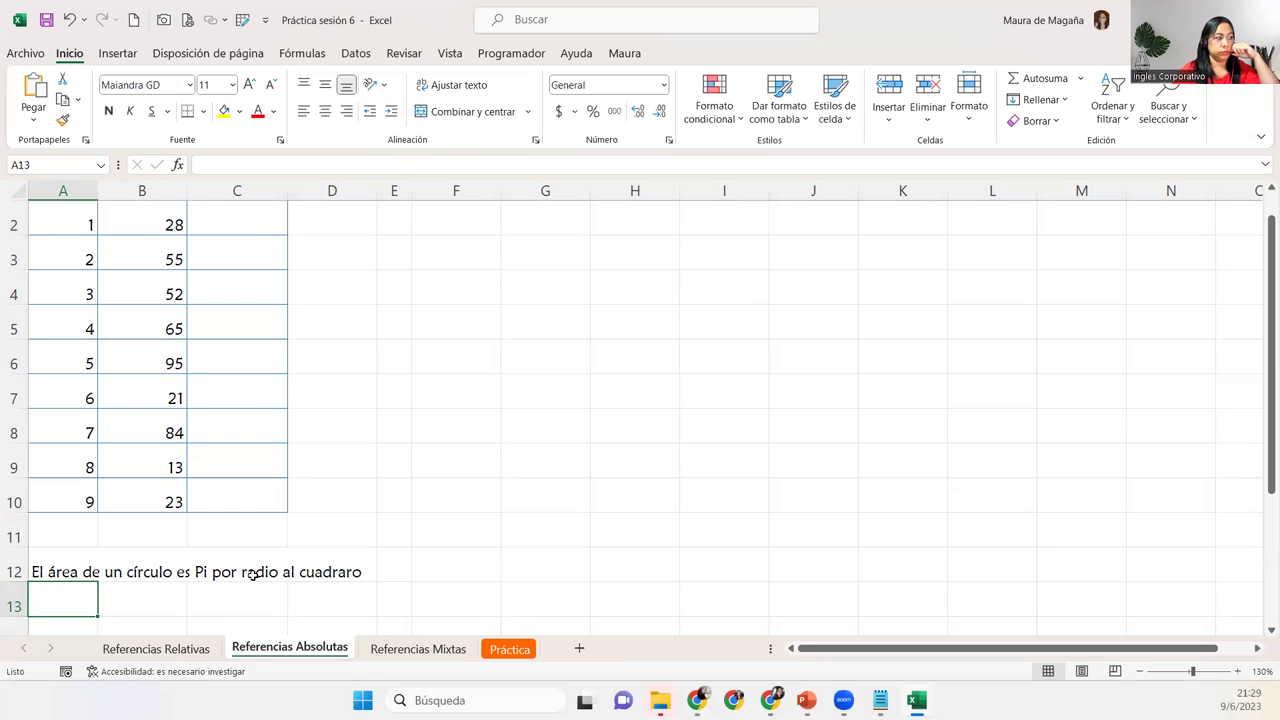
Enter the formula =F1*B2^2 in C2 to calculate the first circle's area from Pi and its radius
{"action": "key", "text": "Up"}
{"action": "key", "text": "Up"}
{"action": "key", "text": "Up"}
{"action": "key", "text": "Up"}
{"action": "key", "text": "Up"}
{"action": "key", "text": "Up"}
{"action": "key", "text": "Up"}
{"action": "key", "text": "Up"}
{"action": "key", "text": "Up"}
{"action": "key", "text": "Up"}
{"action": "key", "text": "Up"}
{"action": "key", "text": "Up"}
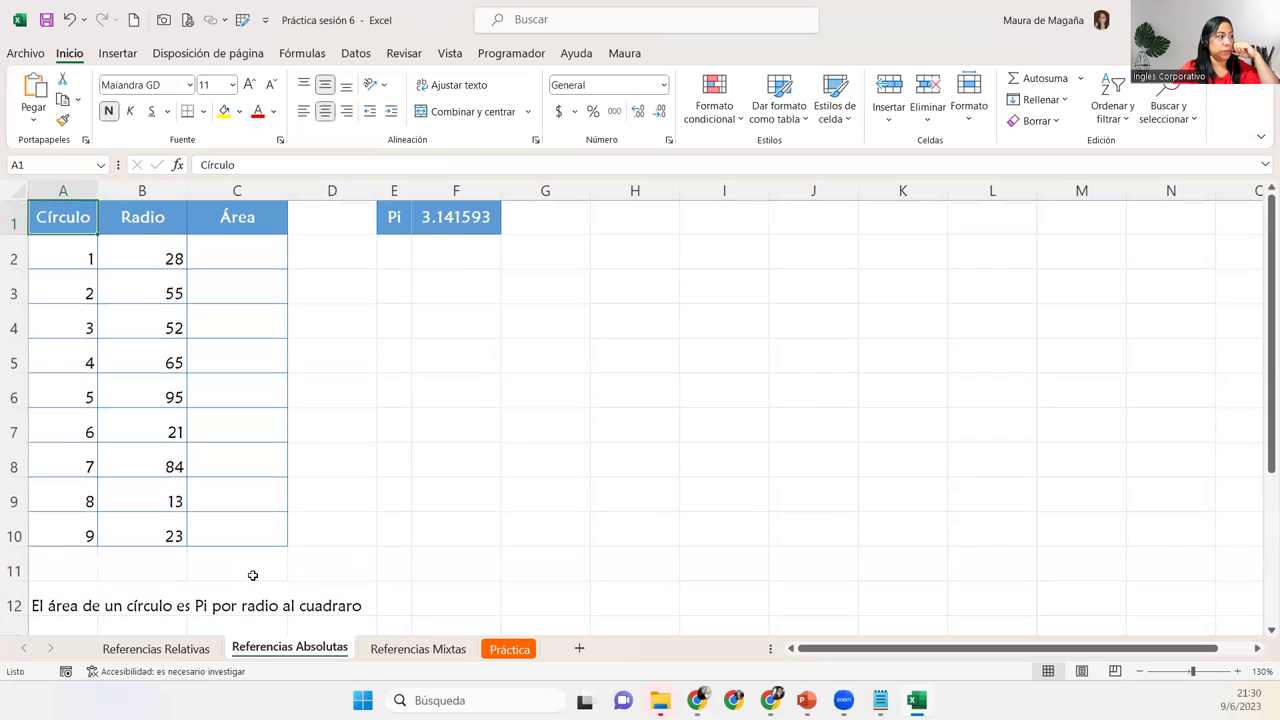
{"action": "key", "text": "Right"}
{"action": "key", "text": "Right"}
{"action": "key", "text": "Down"}
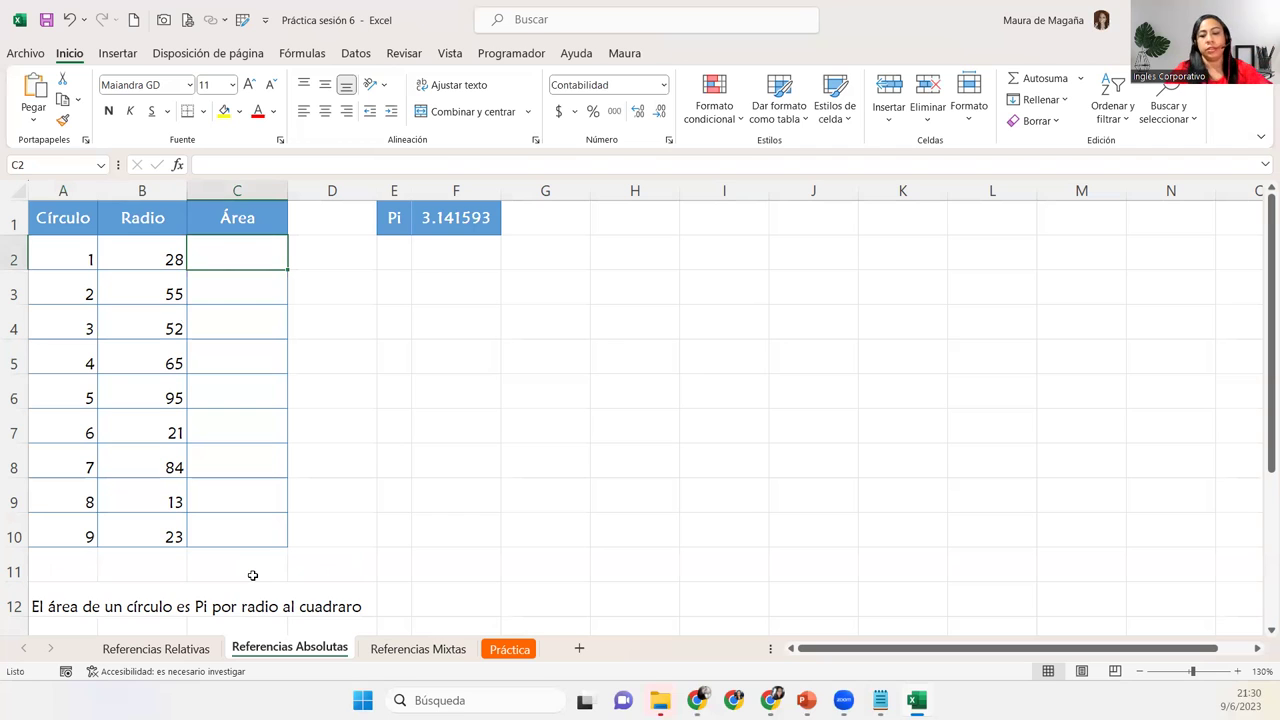
{"action": "type", "text": "="}
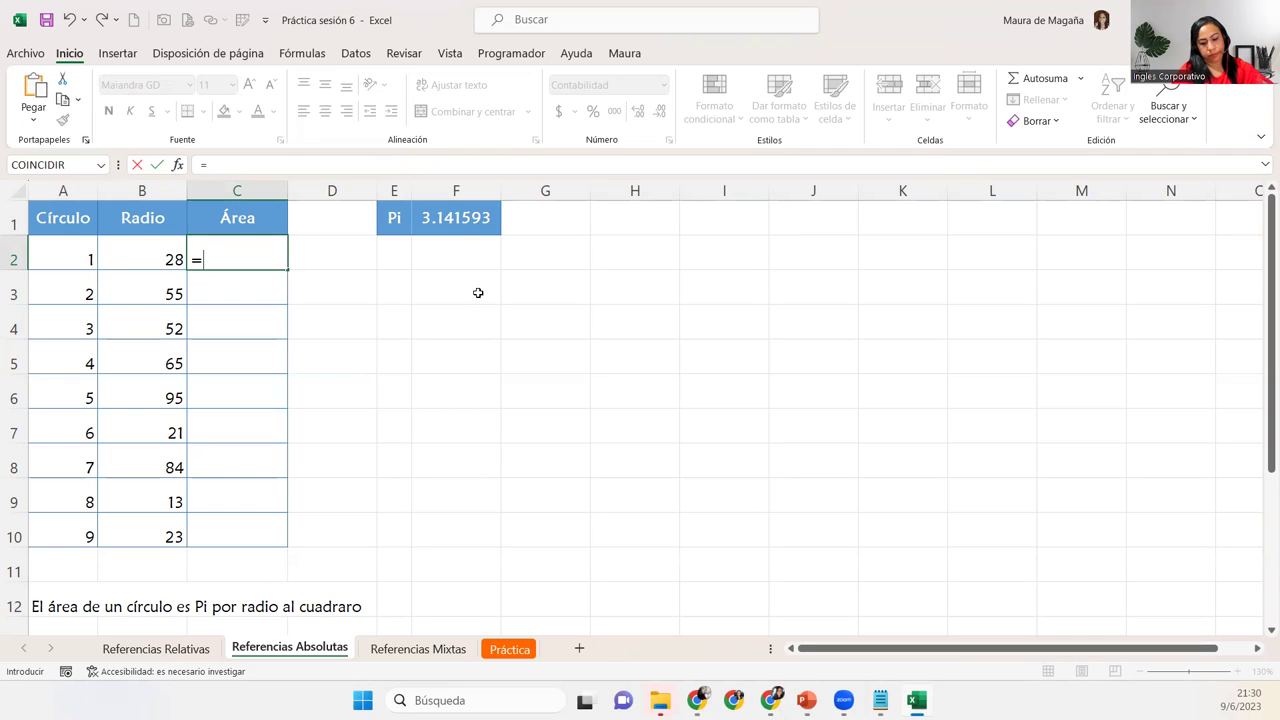
{"action": "left_click", "coordinate": [462, 222]}
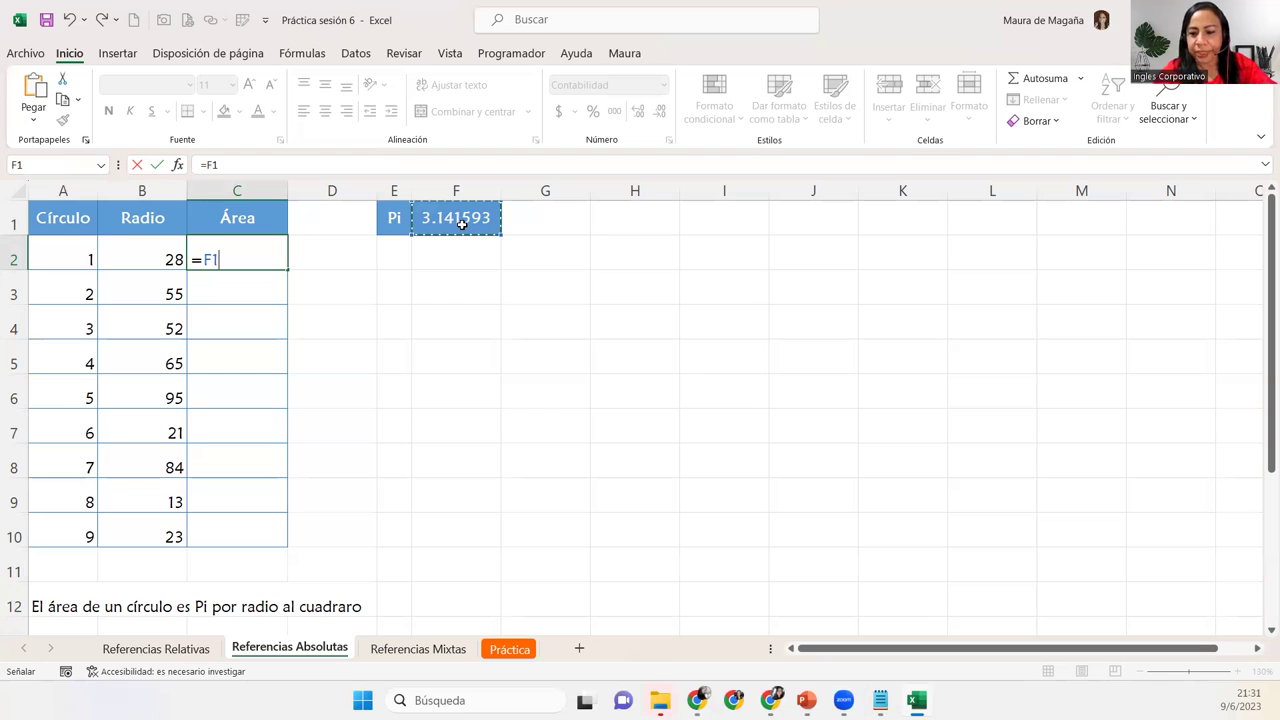
{"action": "type", "text": "*"}
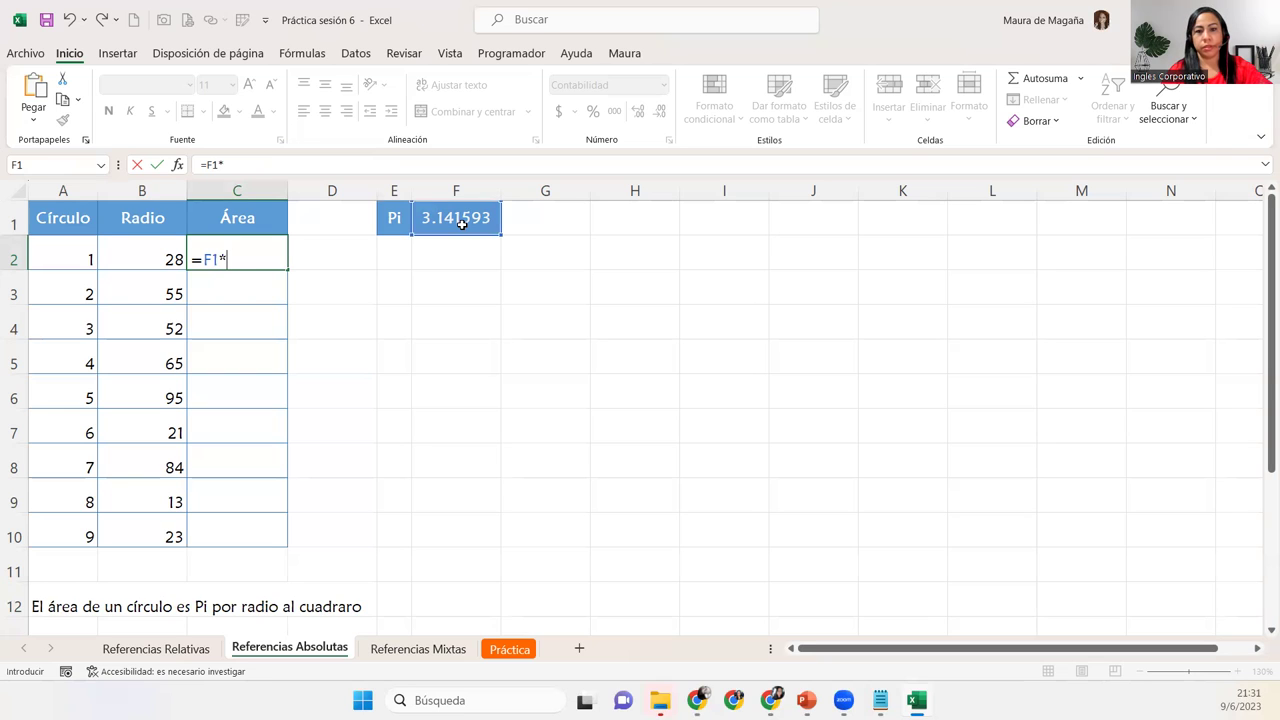
{"action": "left_click", "coordinate": [150, 241]}
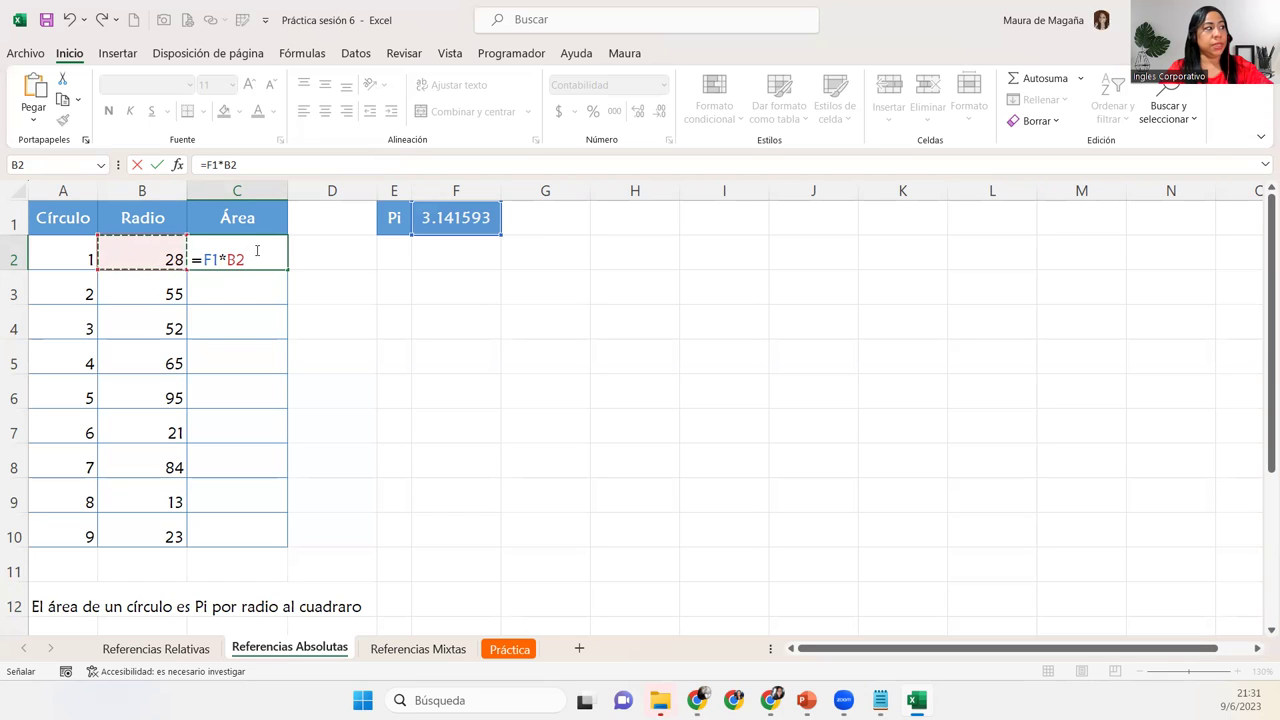
{"action": "type", "text": "^2"}
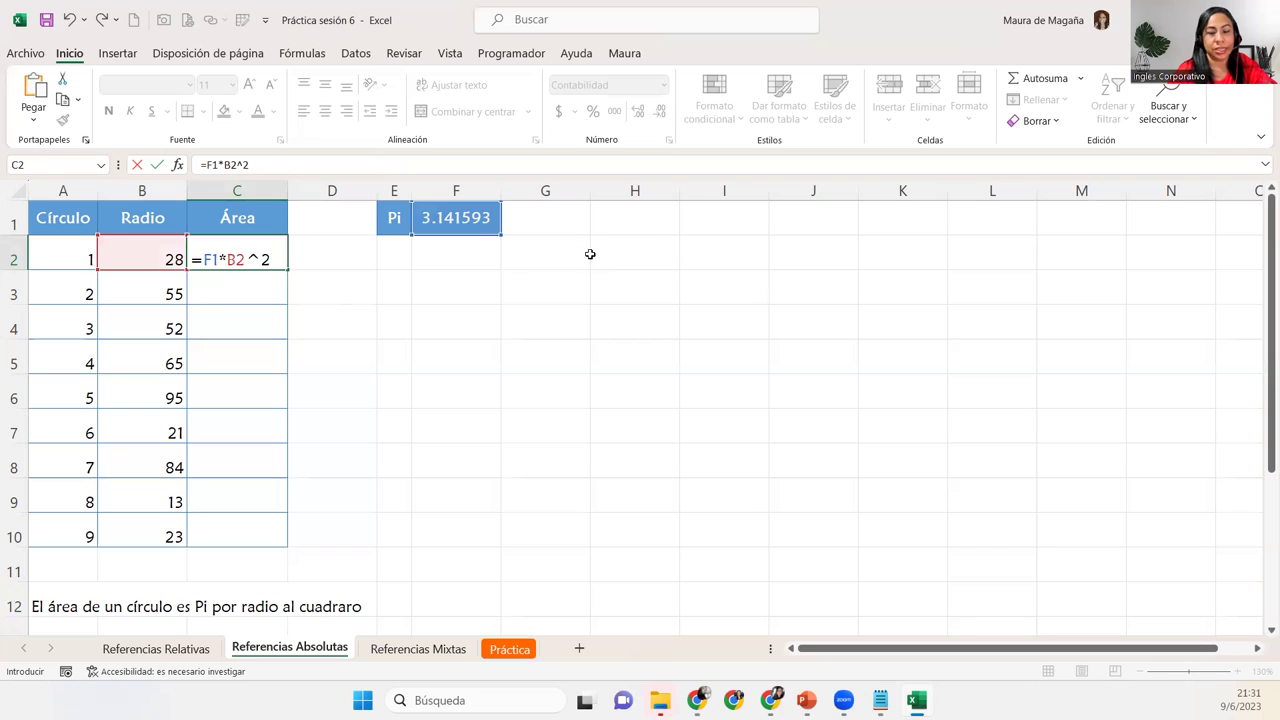
{"action": "left_click", "coordinate": [251, 259]}
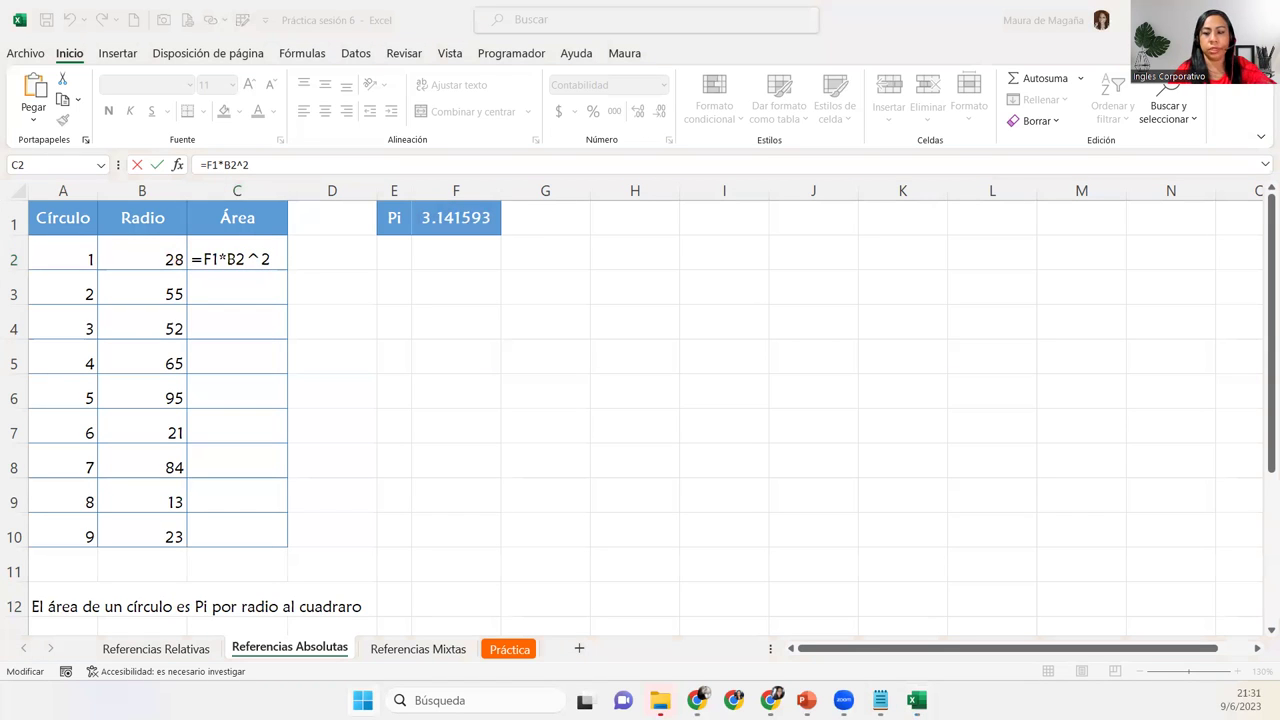
{"action": "key", "text": "alt+Tab"}
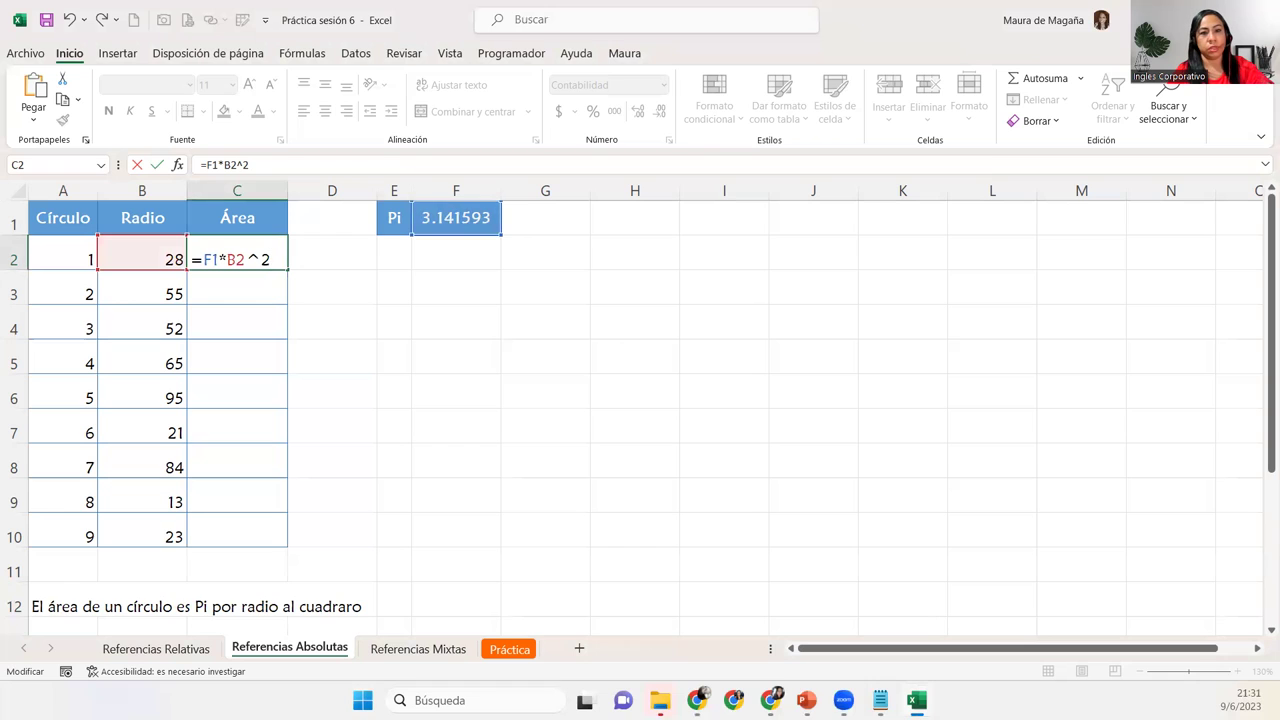
{"action": "key", "text": "alt+Tab"}
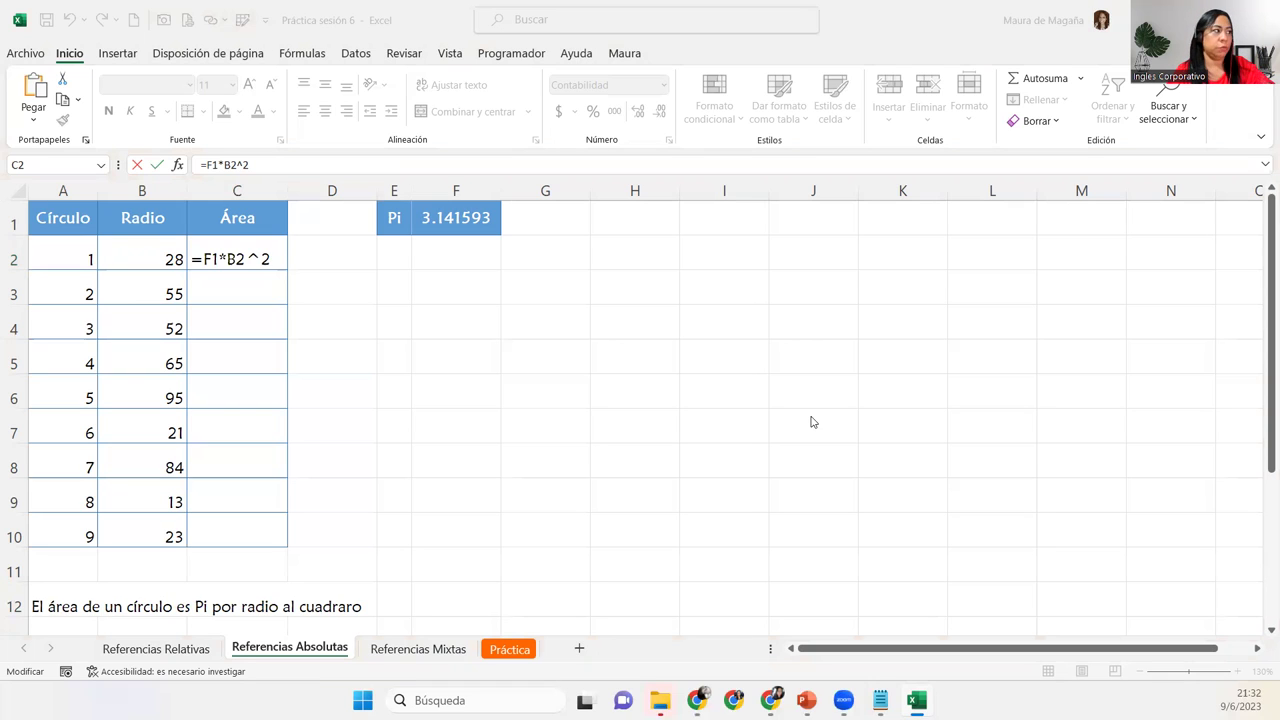
{"action": "left_click", "coordinate": [279, 255]}
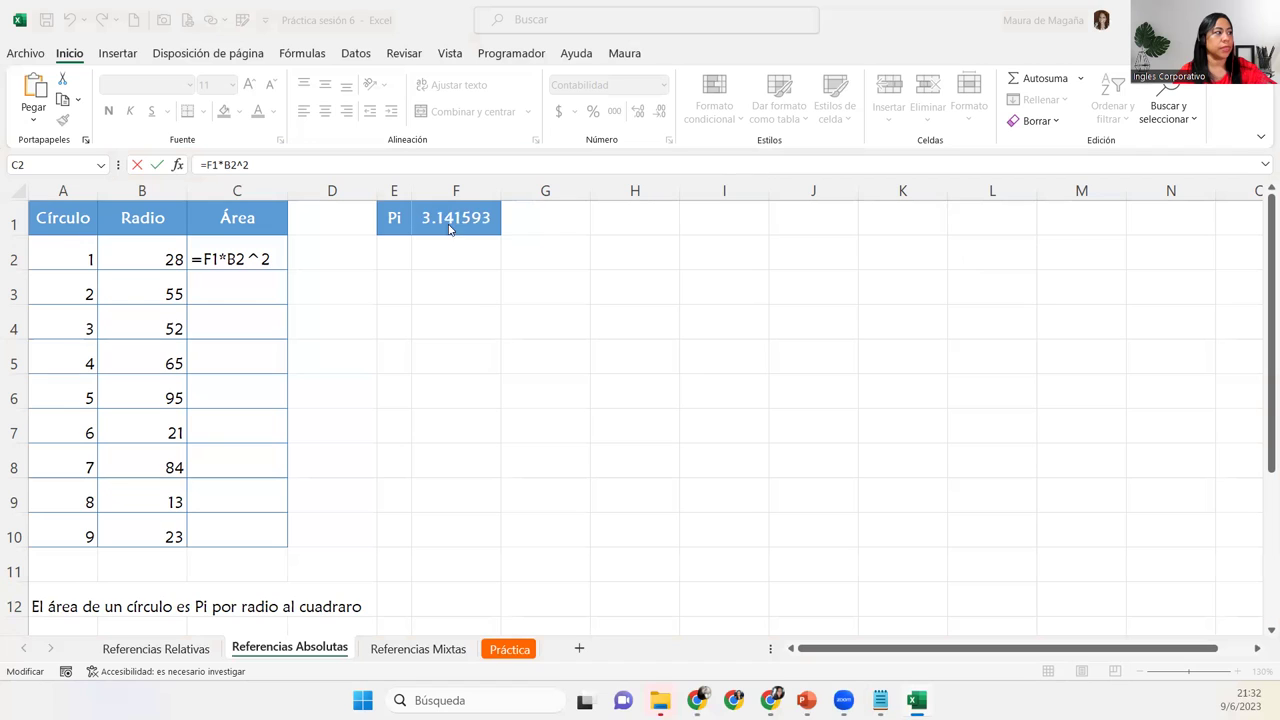
{"action": "left_click", "coordinate": [278, 259]}
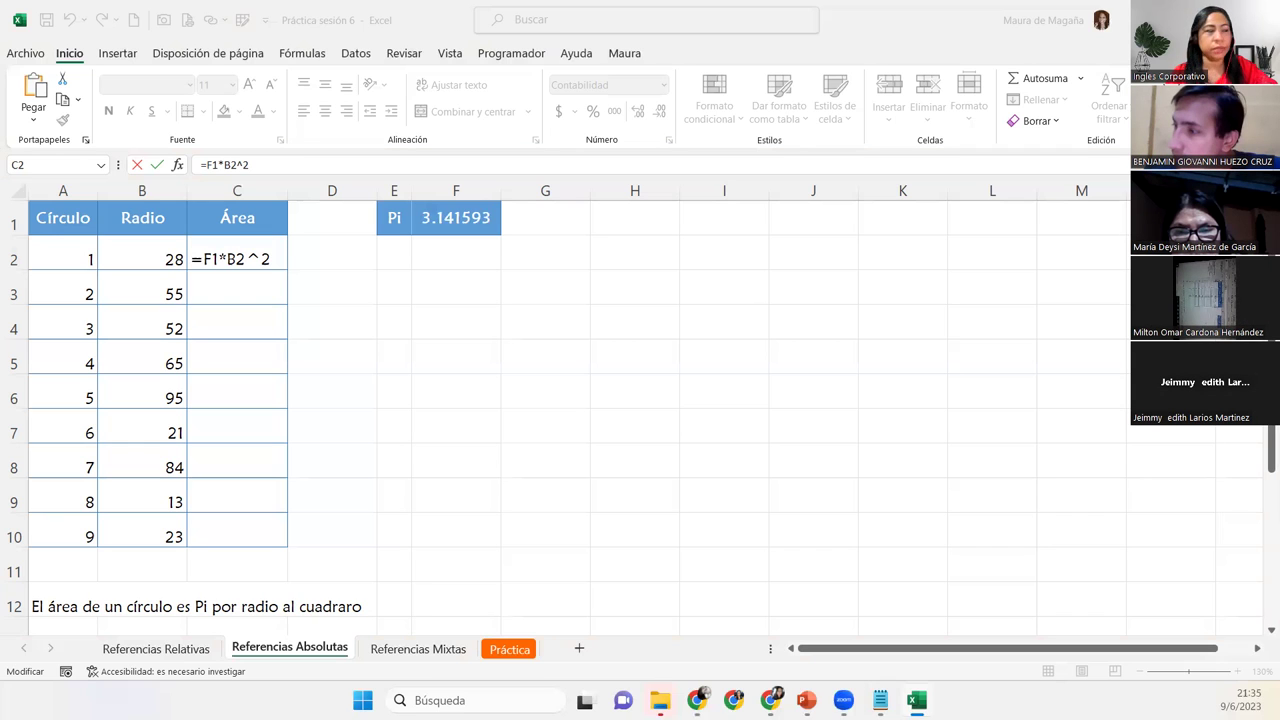
{"action": "left_click", "coordinate": [273, 252]}
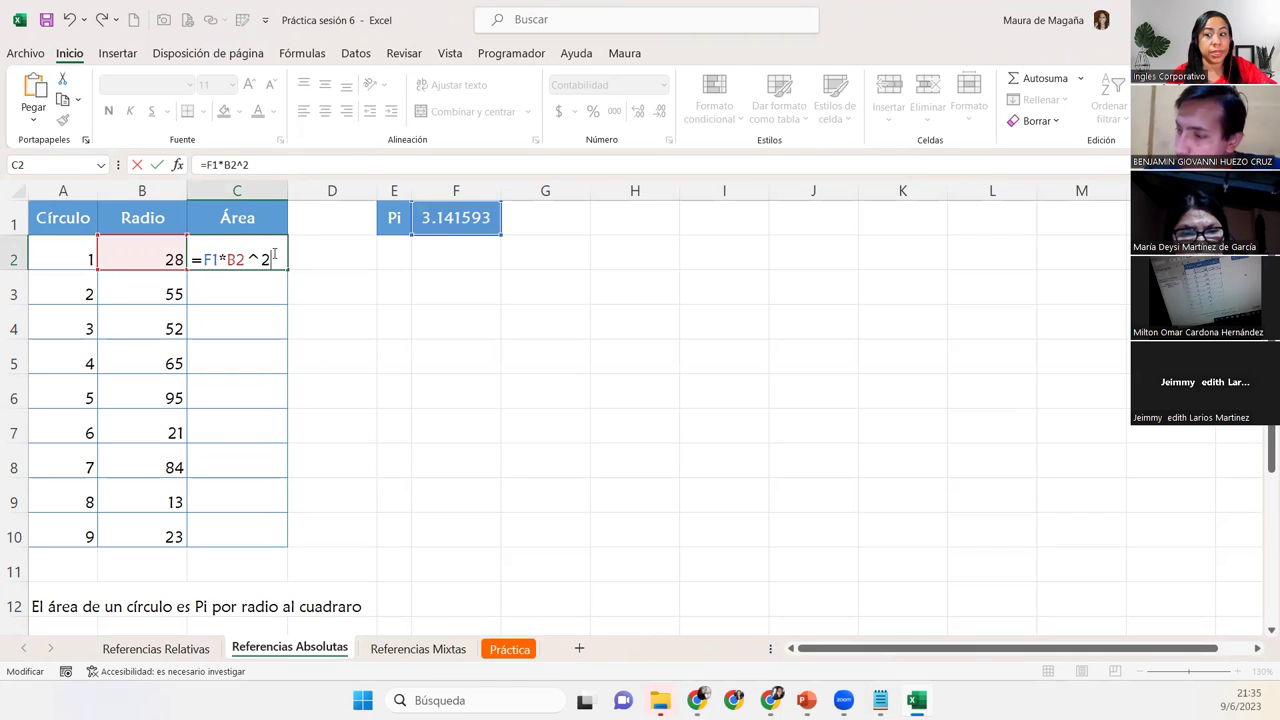
{"action": "key", "text": "Return"}
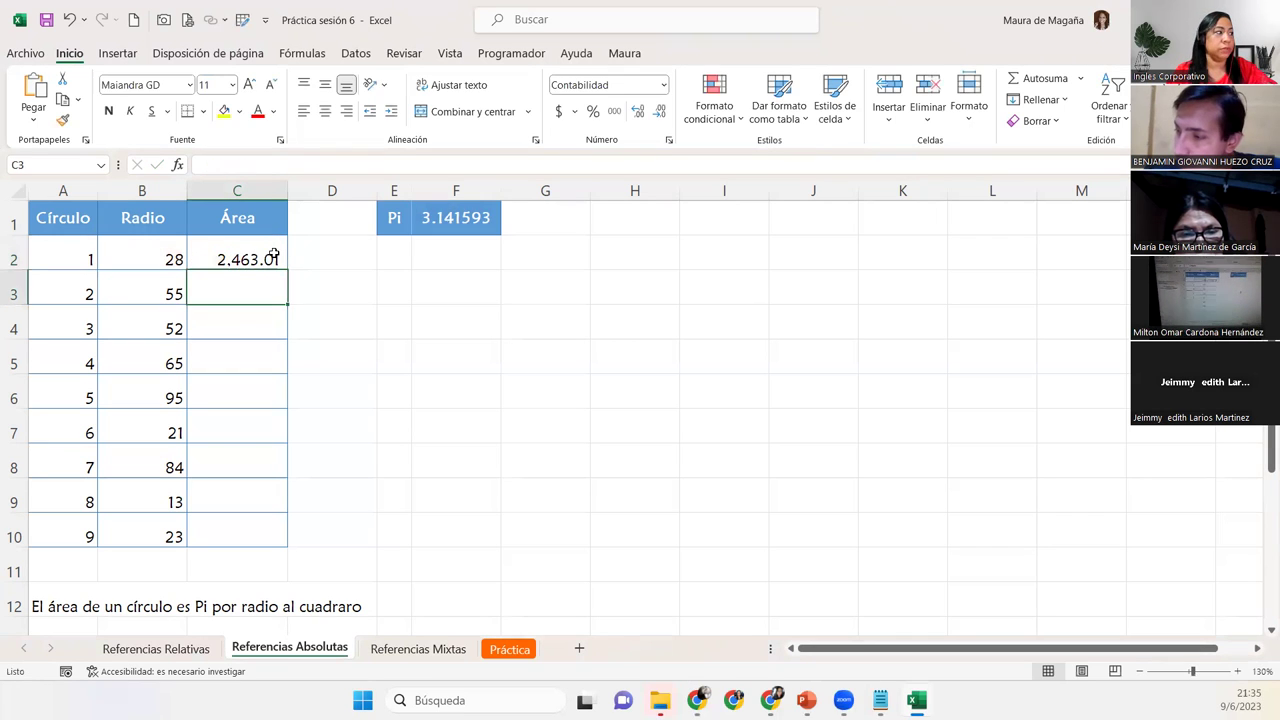
Fill the area formula from C2 down to C10 and inspect the copied formulas from C3 to C7
{"action": "left_click", "coordinate": [274, 255]}
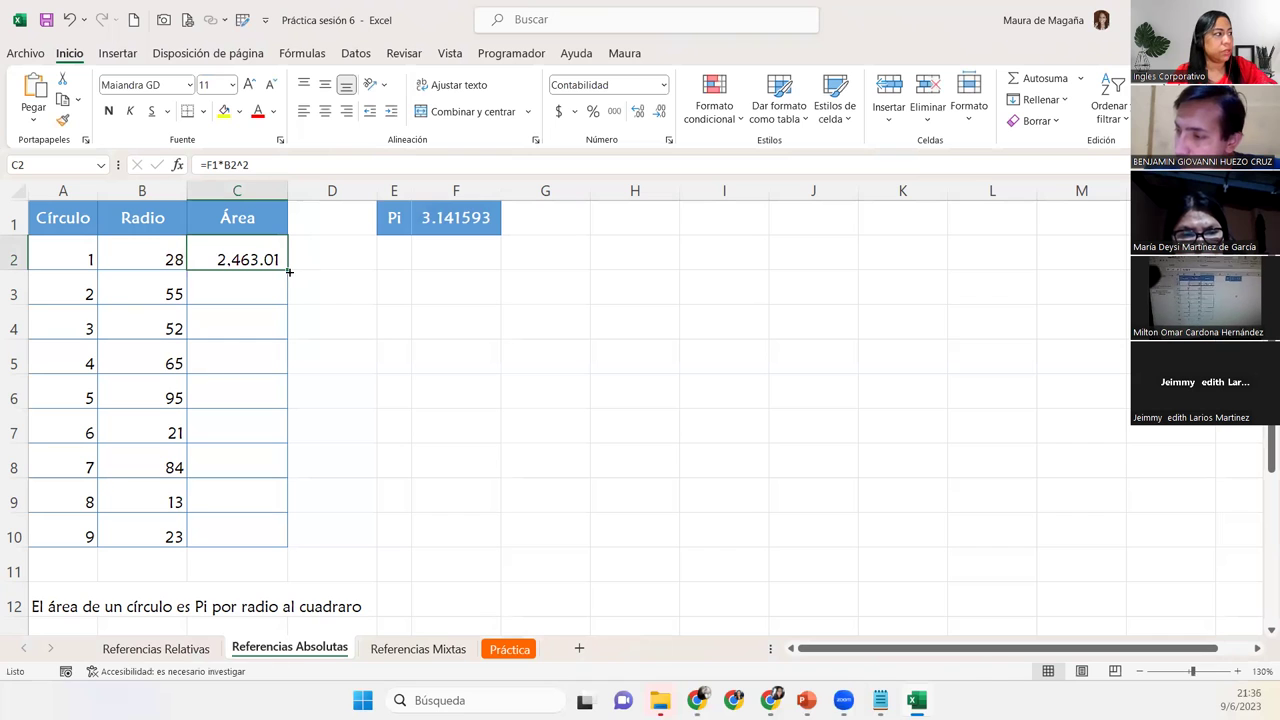
{"action": "double_click", "coordinate": [289, 271]}
{"action": "left_click", "coordinate": [260, 277]}
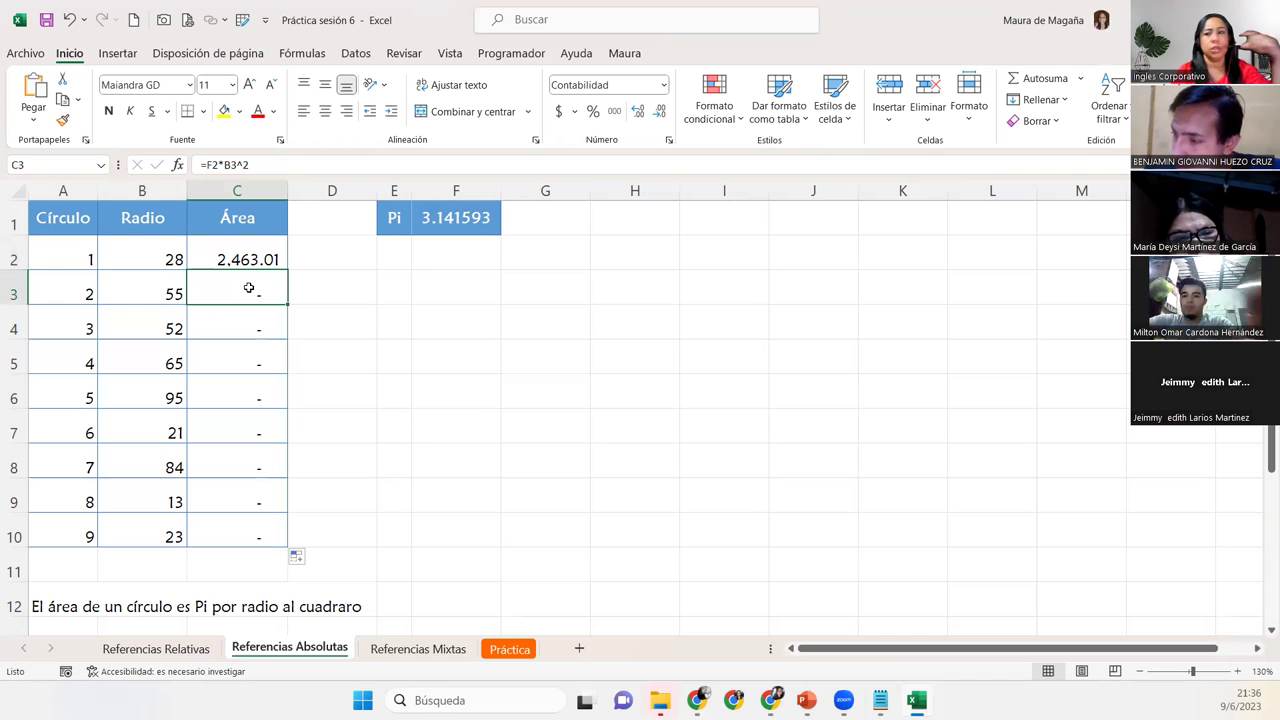
{"action": "double_click", "coordinate": [249, 288]}
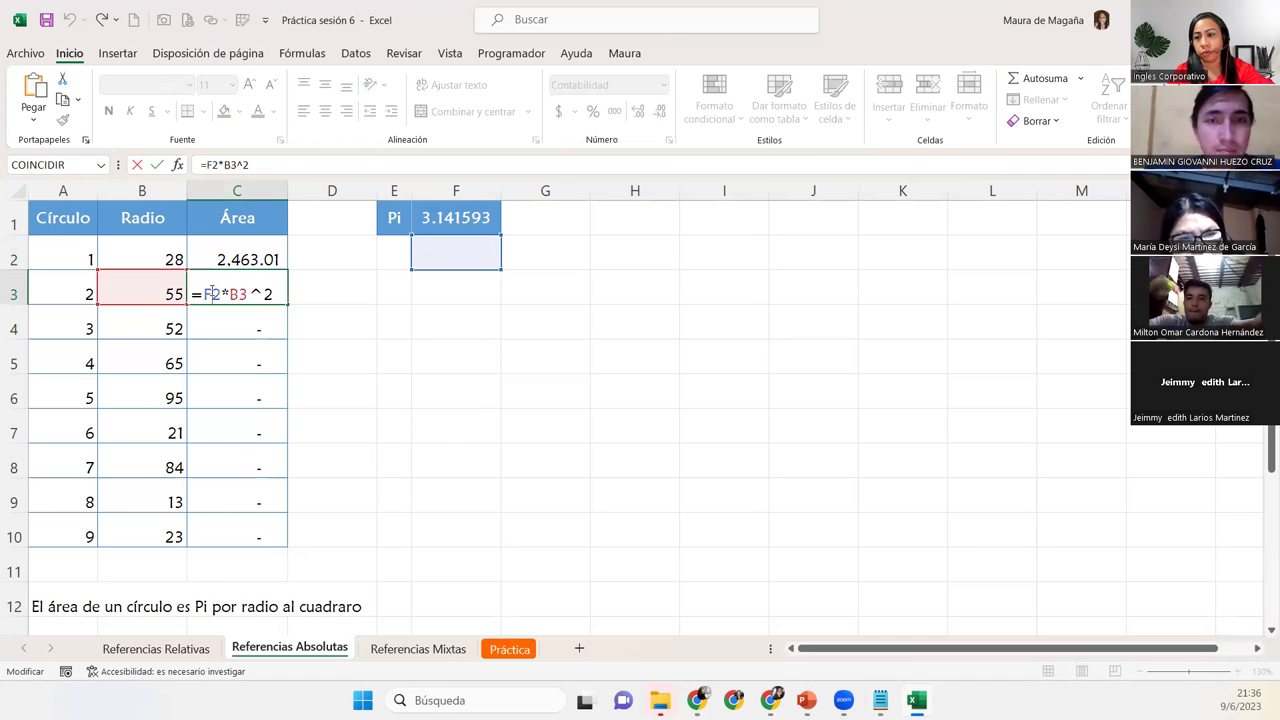
{"action": "key", "text": "Return"}
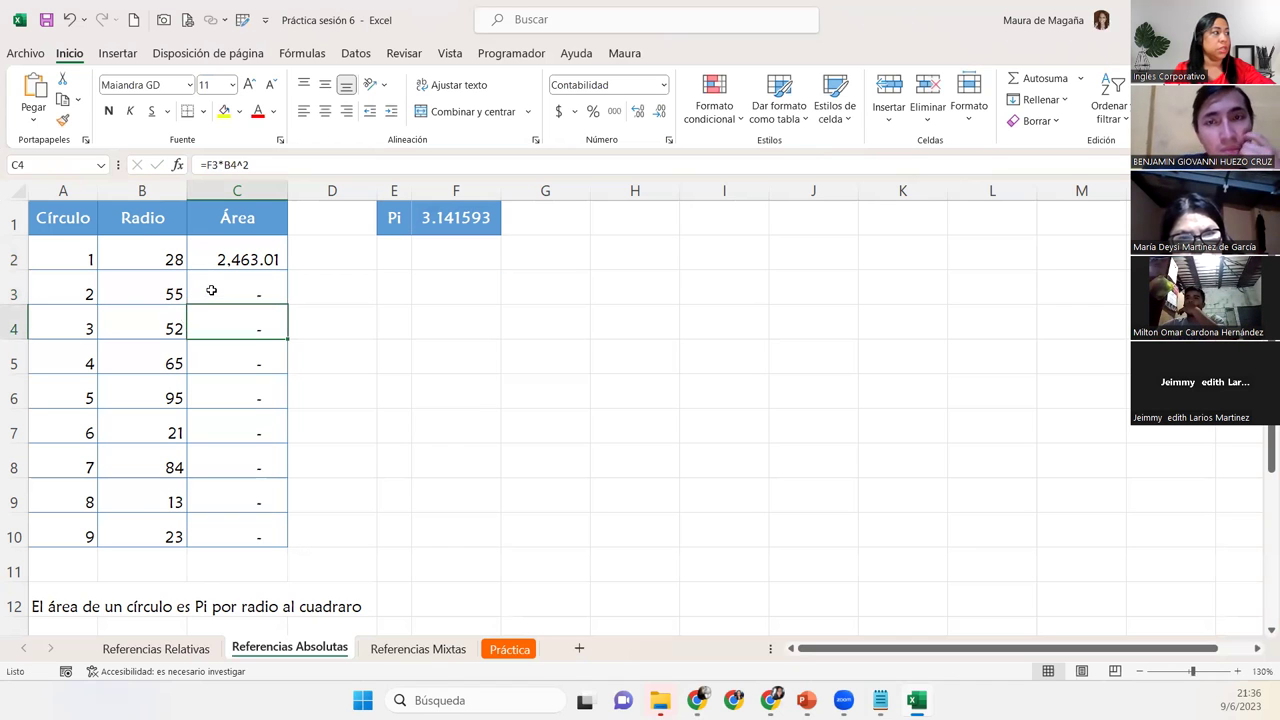
{"action": "key", "text": "Down"}
{"action": "key", "text": "Down"}
{"action": "key", "text": "Down"}
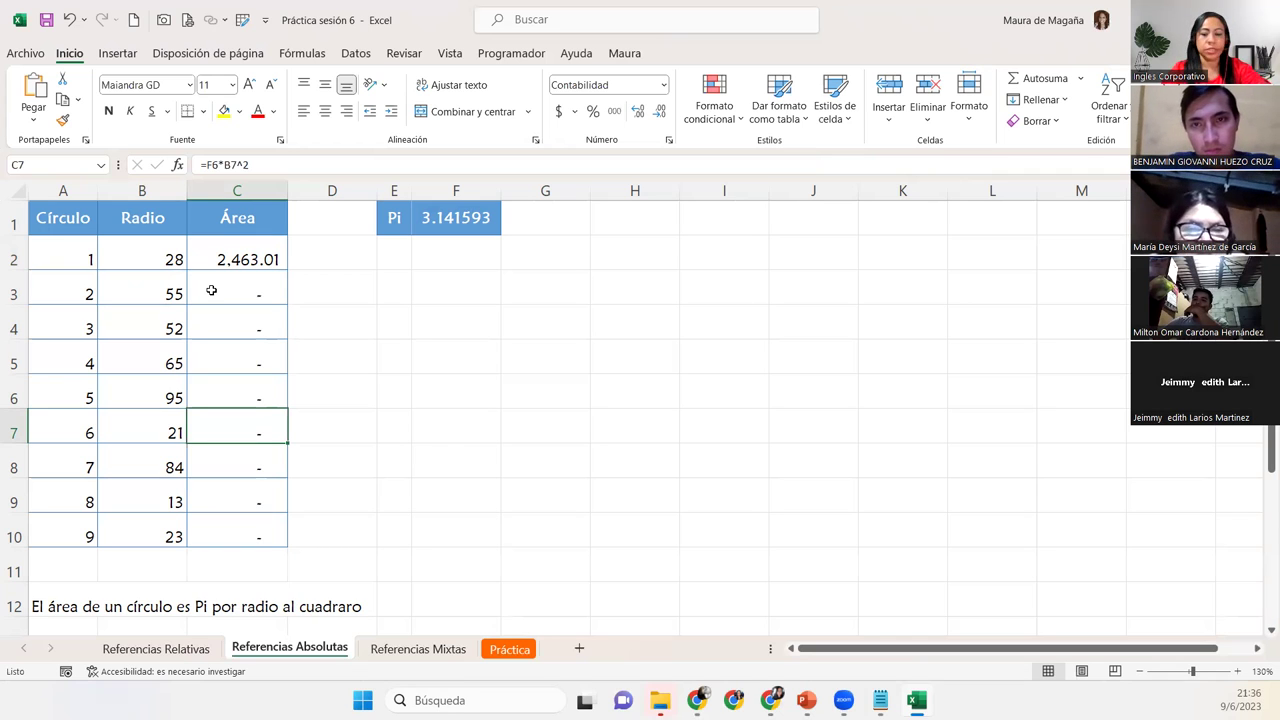
Clear the copied area formulas from C3:C10, keeping only the one in C2
{"action": "key", "text": "Up"}
{"action": "key", "text": "Up"}
{"action": "key", "text": "Up"}
{"action": "key", "text": "Up"}
{"action": "key", "text": "ctrl+shift+Down"}
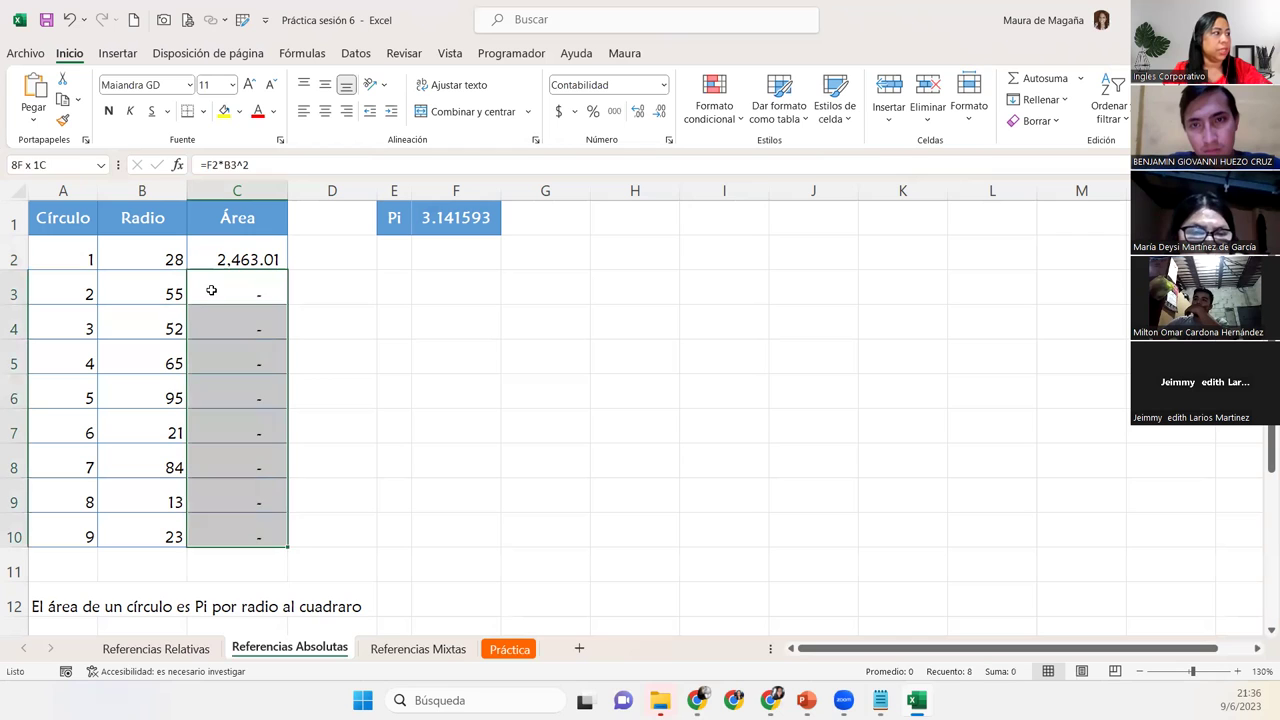
{"action": "key", "text": "Delete"}
{"action": "key", "text": "Up"}
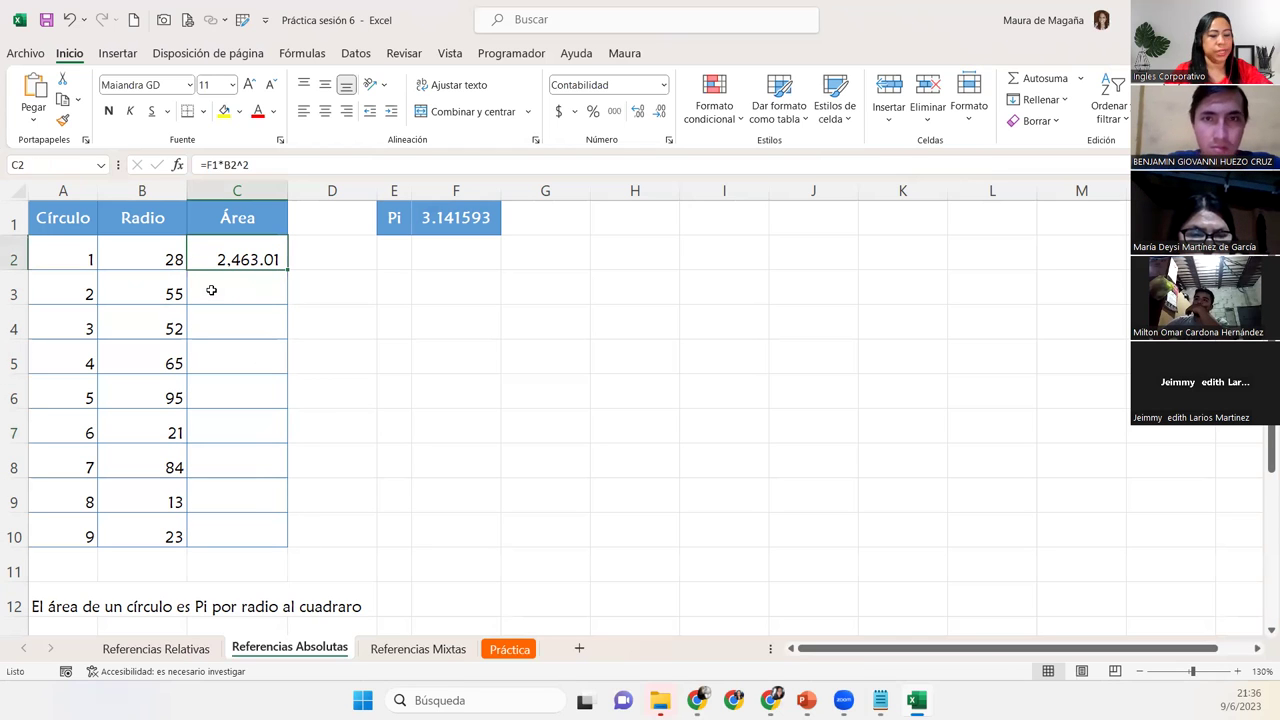
Make the Pi reference in the C2 formula absolute as $F$1 and fill the formula down to C10
{"action": "key", "text": "F2"}
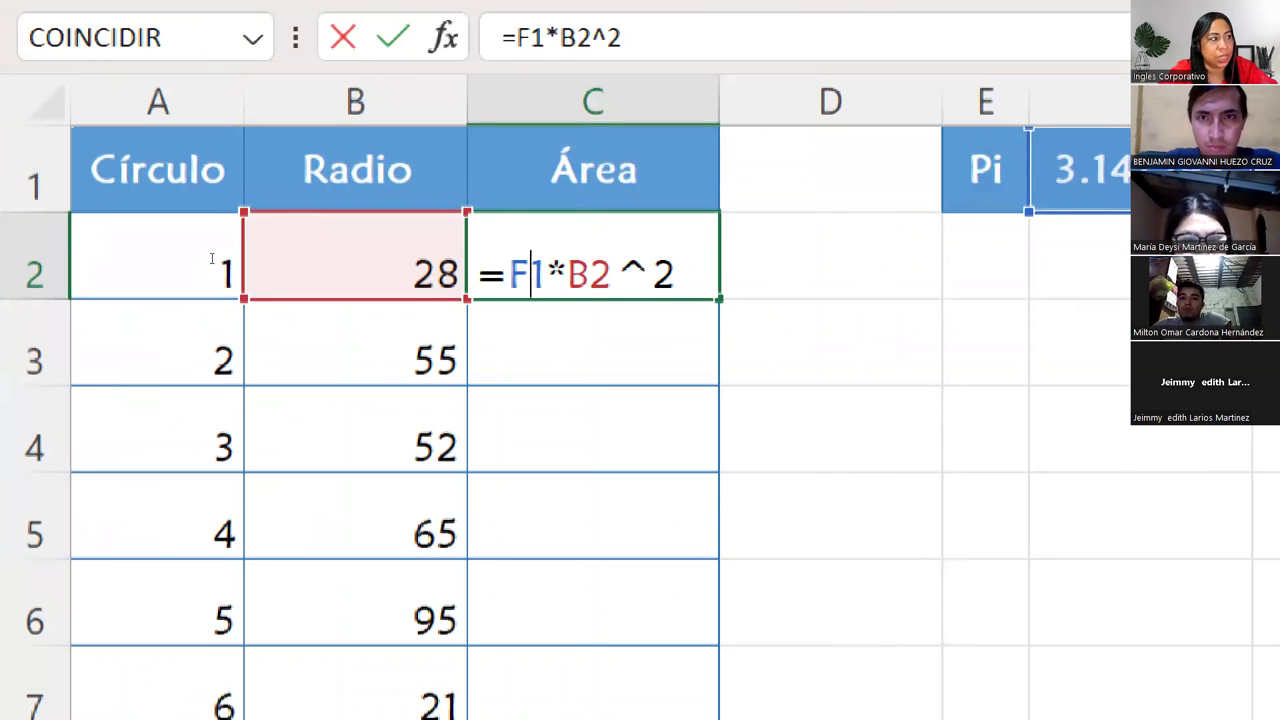
{"action": "key", "text": "F4"}
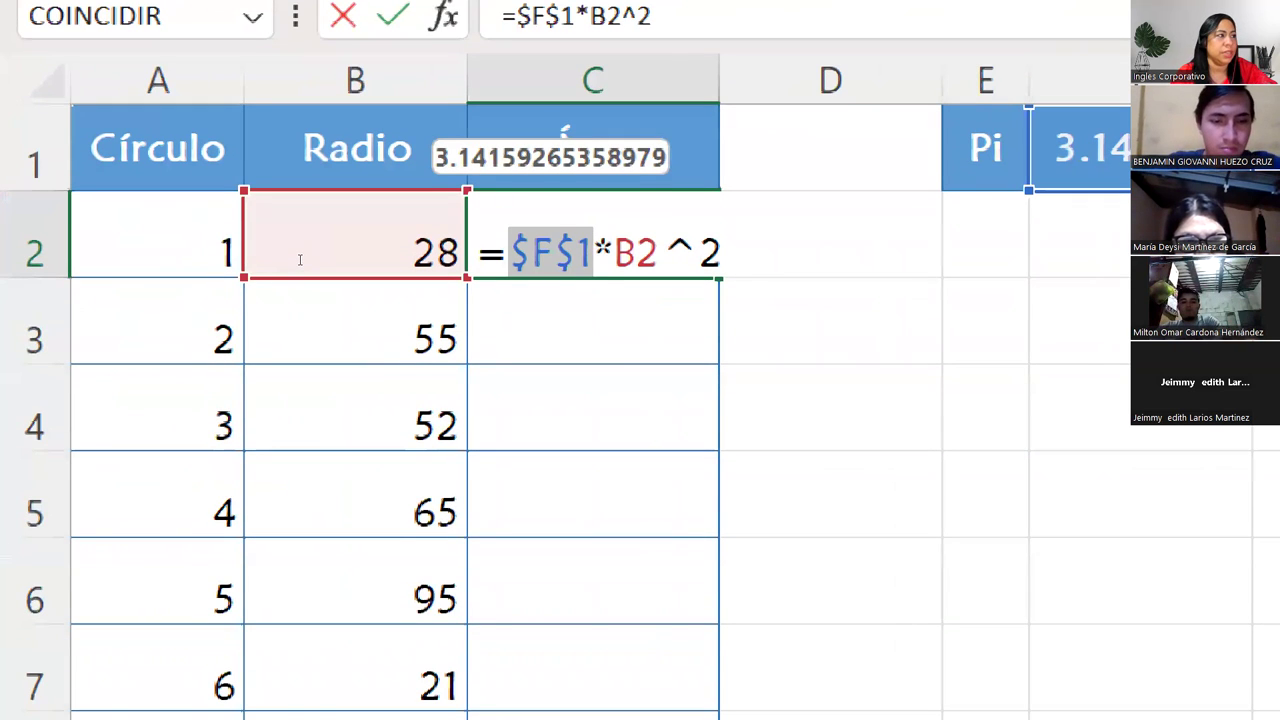
{"action": "key", "text": "End"}
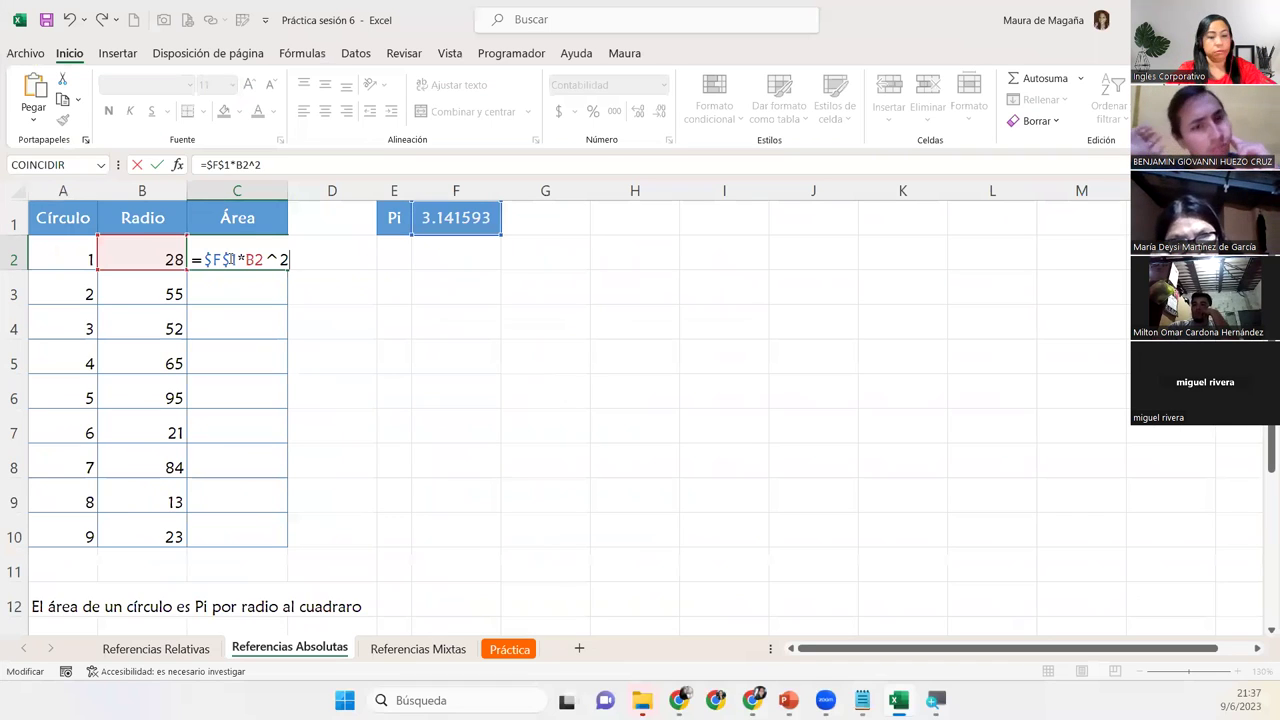
{"action": "key", "text": "Return"}
{"action": "left_click", "coordinate": [230, 259]}
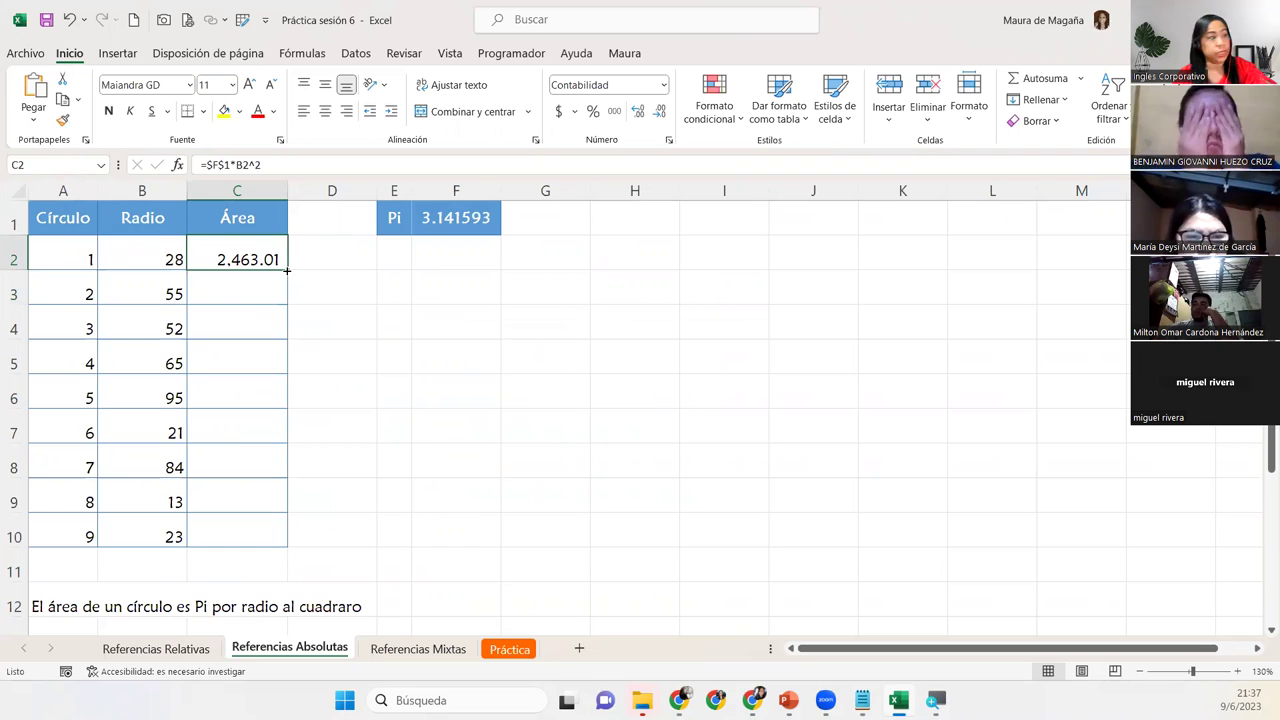
{"action": "double_click", "coordinate": [287, 270]}
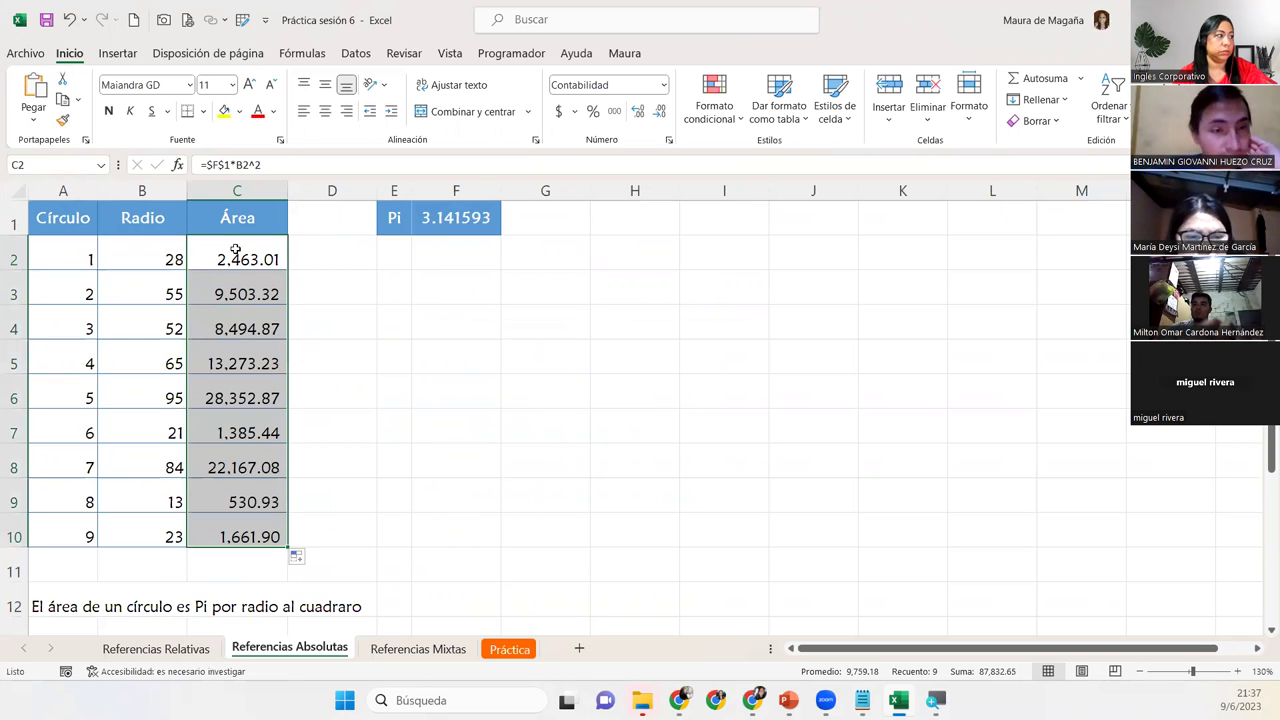
Review the copied Área formulas row by row in column C, comparing their Pi and radius references
{"action": "left_click", "coordinate": [232, 321]}
{"action": "left_click", "coordinate": [232, 362]}
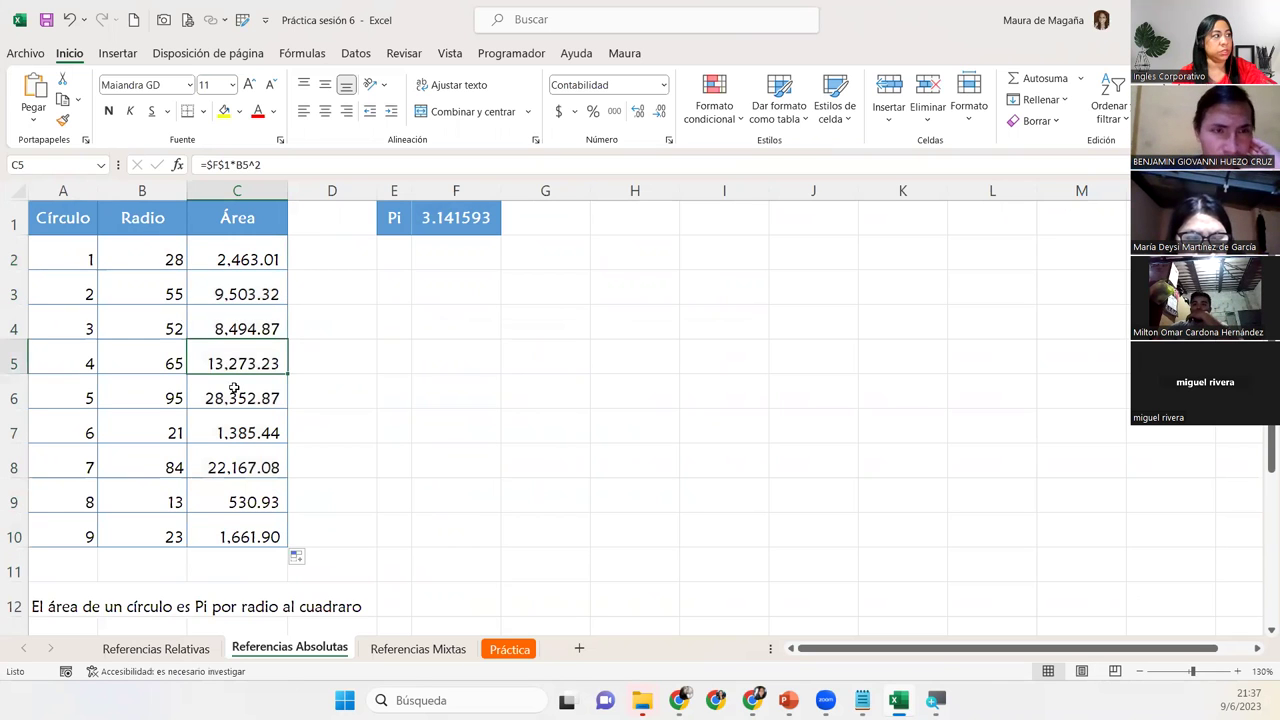
{"action": "left_click", "coordinate": [230, 398]}
{"action": "left_click", "coordinate": [228, 428]}
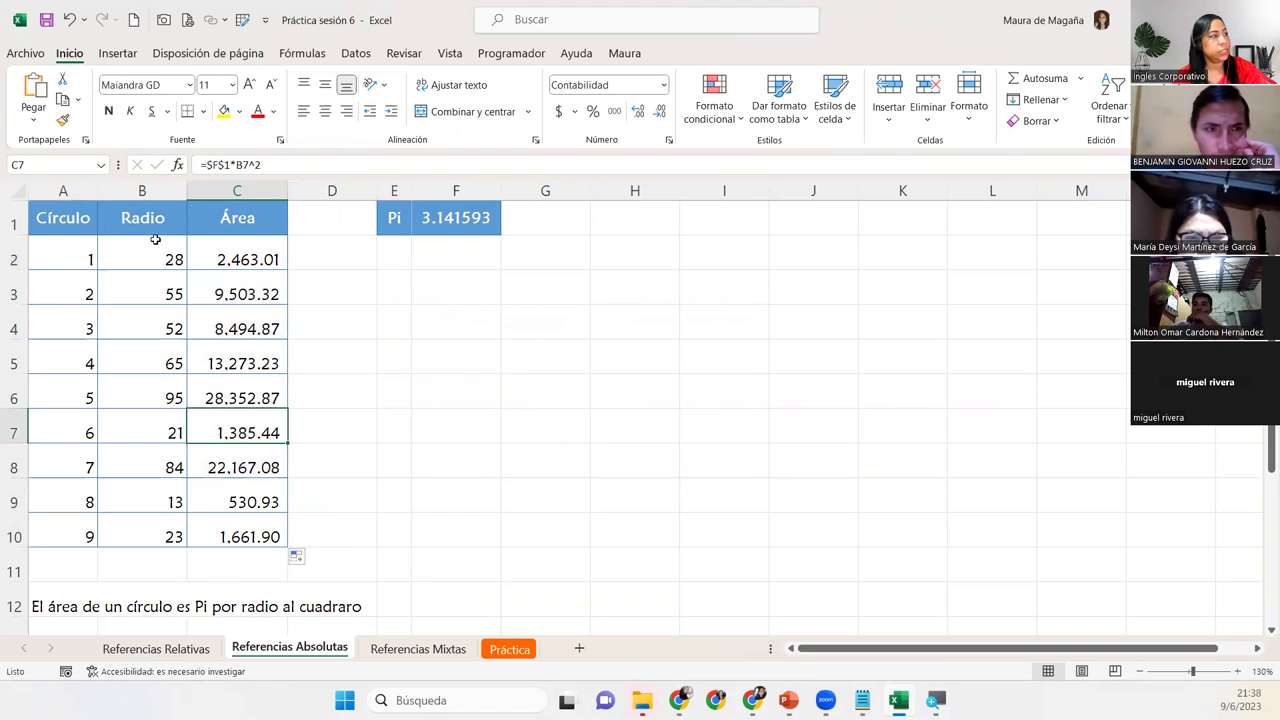
{"action": "left_click", "coordinate": [219, 262]}
{"action": "key", "text": "Down"}
{"action": "key", "text": "Down"}
{"action": "key", "text": "Down"}
{"action": "key", "text": "Down"}
{"action": "key", "text": "Down"}
{"action": "key", "text": "Down"}
{"action": "key", "text": "Down"}
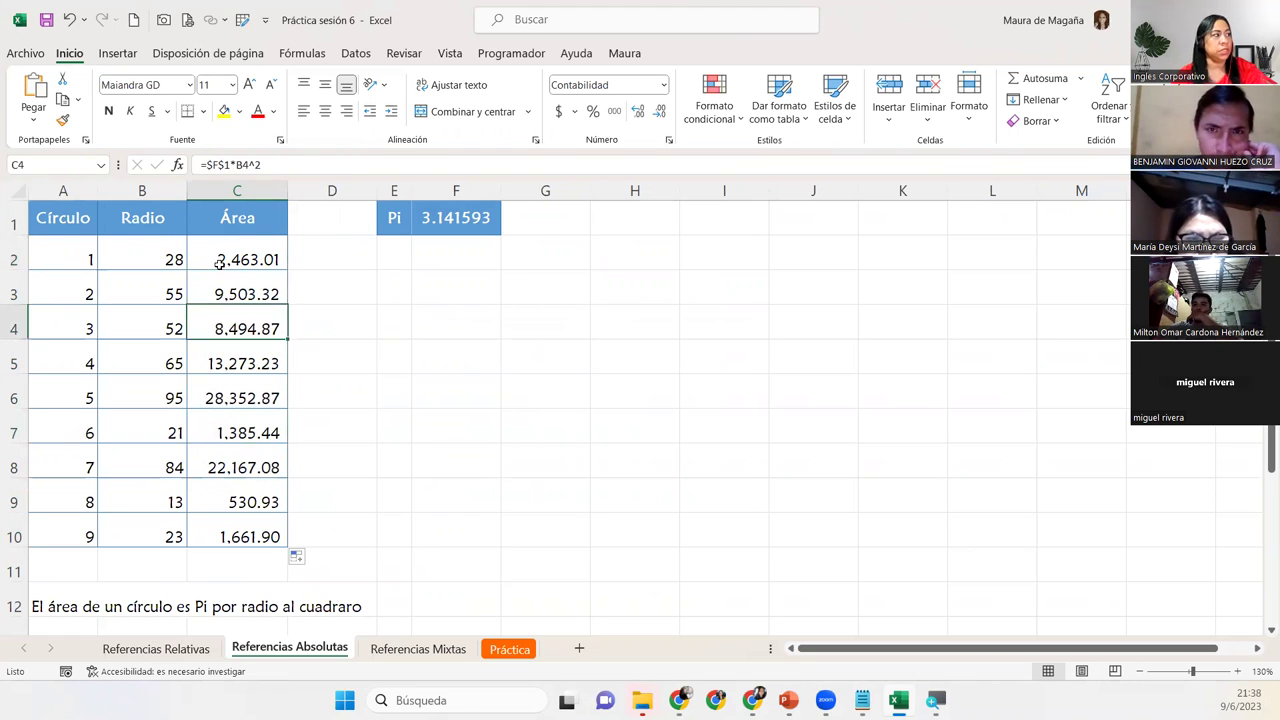
{"action": "key", "text": "Down"}
{"action": "key", "text": "Up"}
{"action": "key", "text": "Up"}
{"action": "key", "text": "Up"}
{"action": "key", "text": "Up"}
{"action": "key", "text": "Up"}
{"action": "key", "text": "Up"}
{"action": "key", "text": "Up"}
{"action": "key", "text": "Up"}
{"action": "key", "text": "Up"}
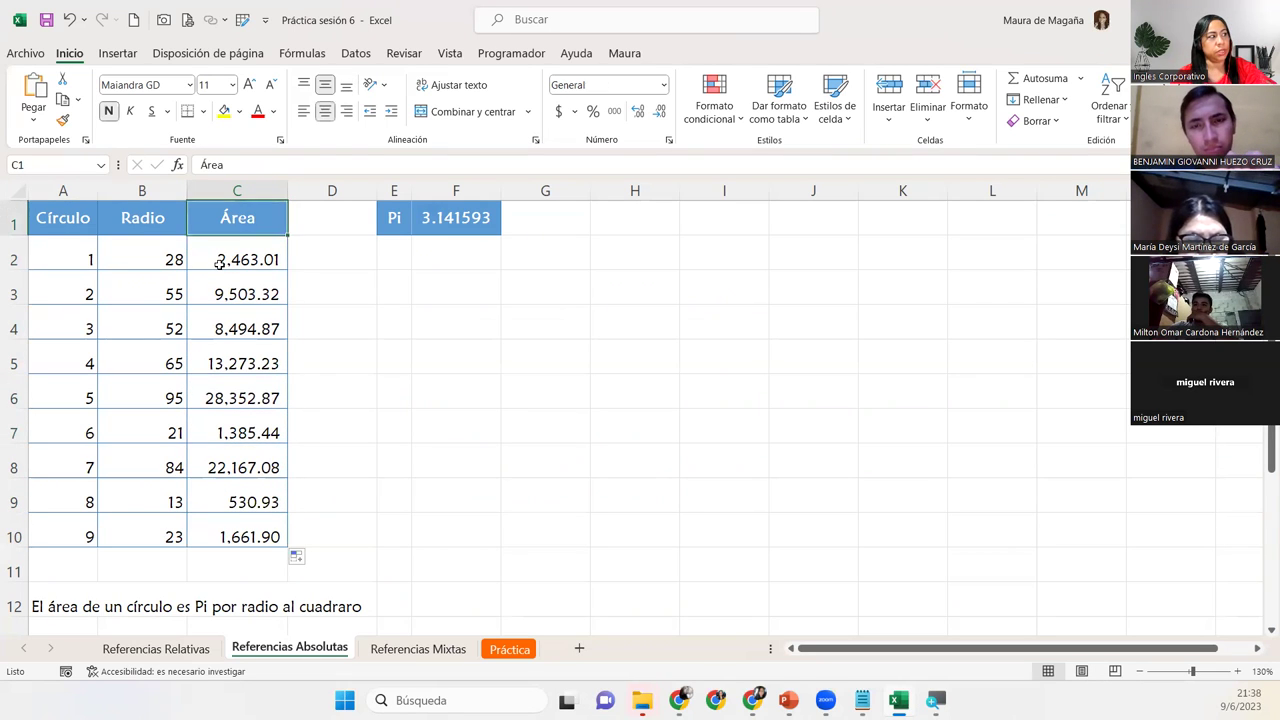
{"action": "key", "text": "Down"}
{"action": "key", "text": "Down"}
{"action": "key", "text": "Down"}
{"action": "key", "text": "Down"}
{"action": "key", "text": "Down"}
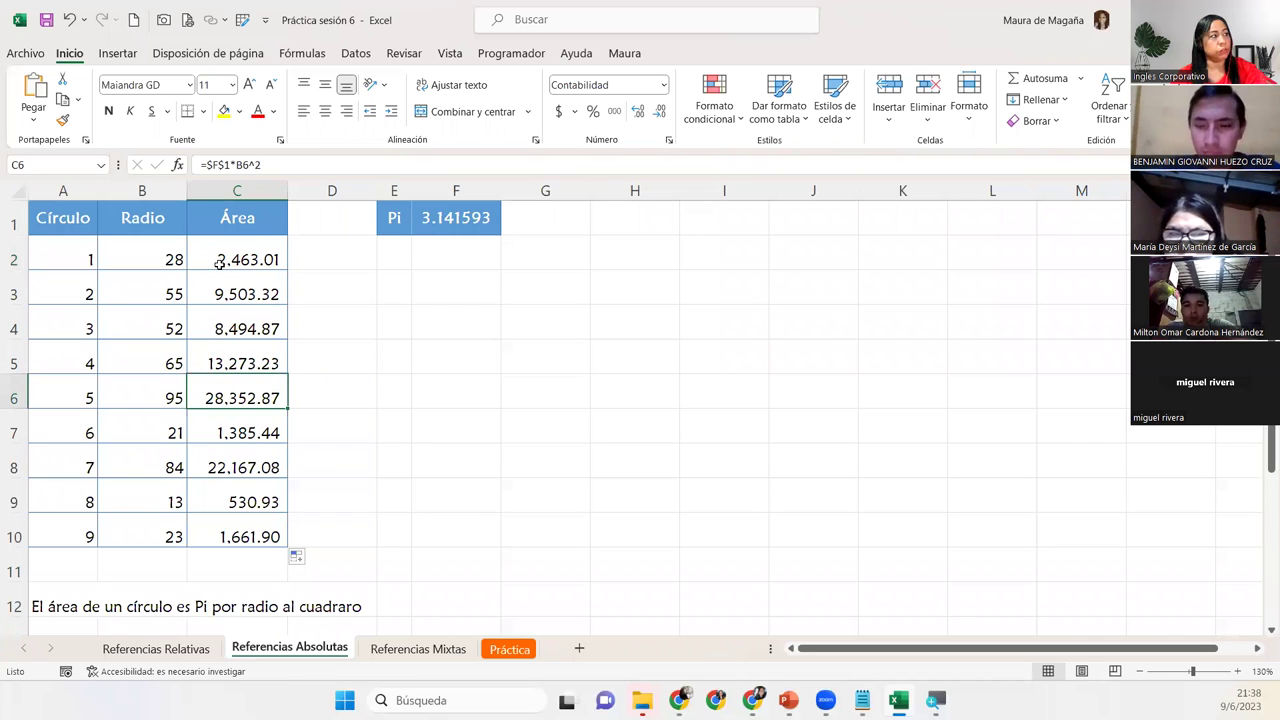
{"action": "key", "text": "Down"}
{"action": "key", "text": "Up"}
{"action": "key", "text": "Up"}
{"action": "key", "text": "Up"}
{"action": "key", "text": "Up"}
{"action": "key", "text": "Up"}
{"action": "key", "text": "Down"}
{"action": "key", "text": "Down"}
{"action": "key", "text": "Up"}
{"action": "key", "text": "Up"}
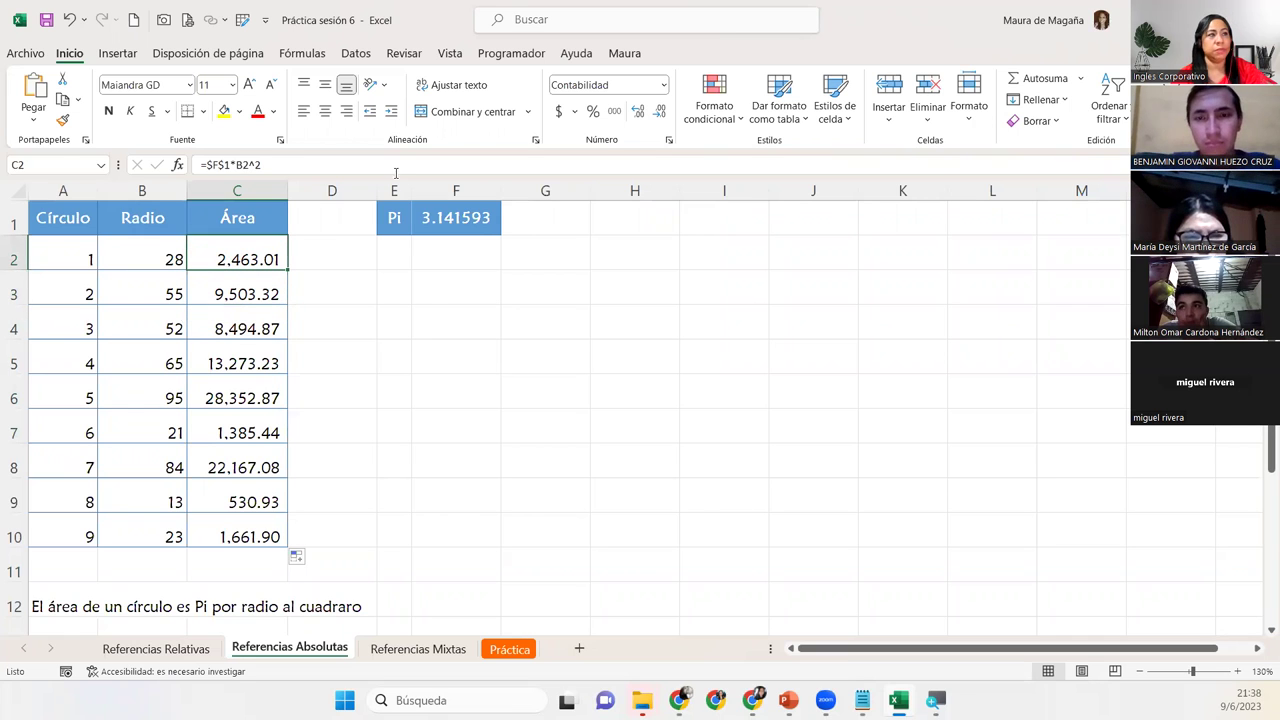
Show the sheet's formulas instead of their results and examine the Área formulas from C2 to C4
{"action": "left_click", "coordinate": [317, 54]}
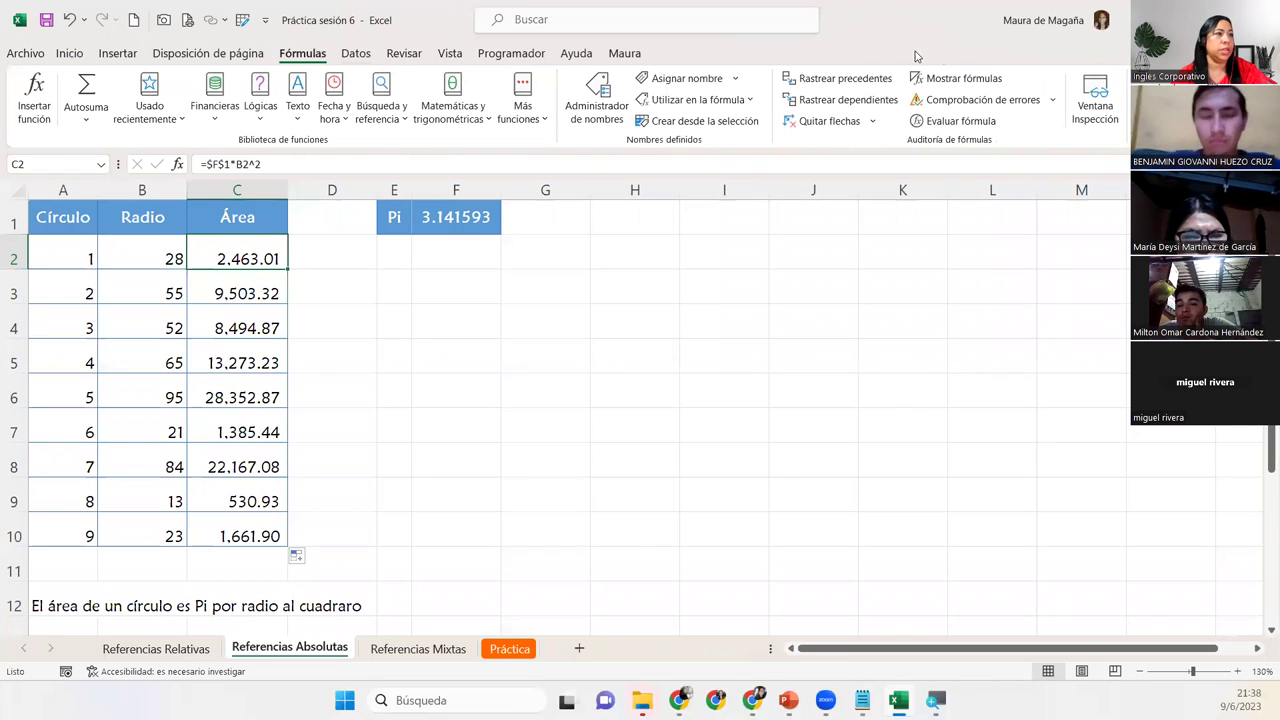
{"action": "left_click", "coordinate": [950, 78]}
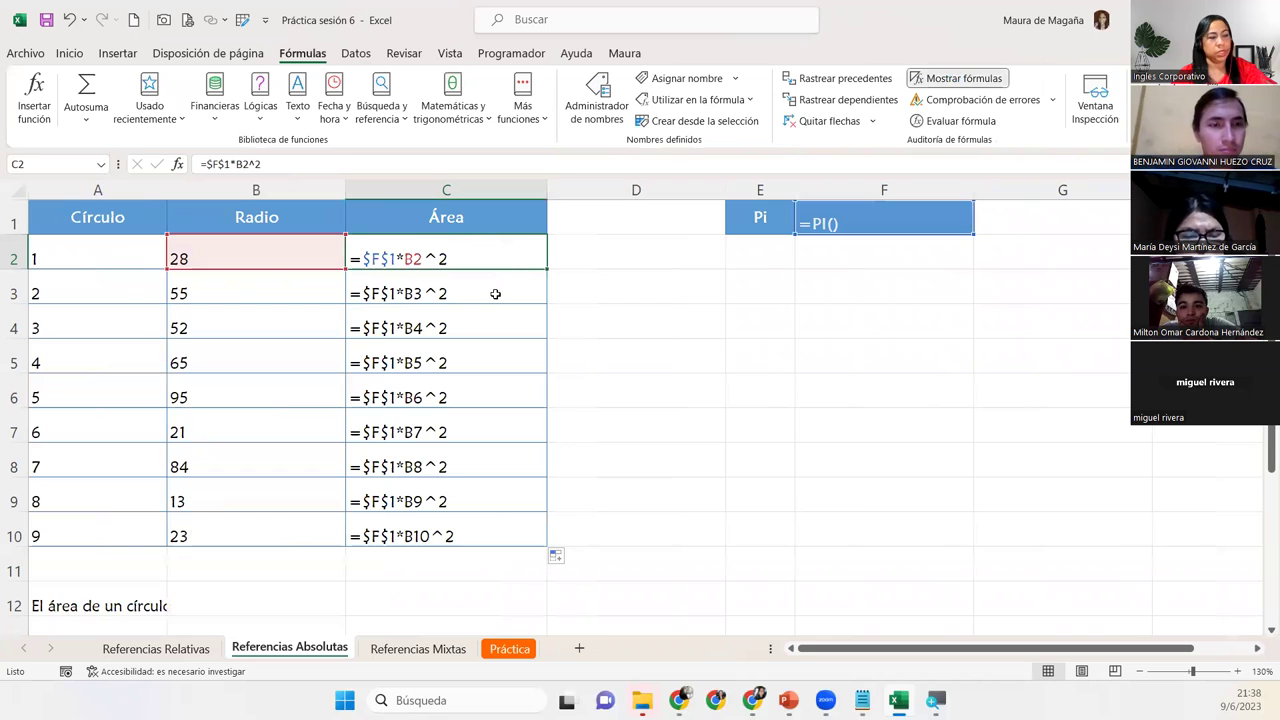
{"action": "key", "text": "Down"}
{"action": "key", "text": "Down"}
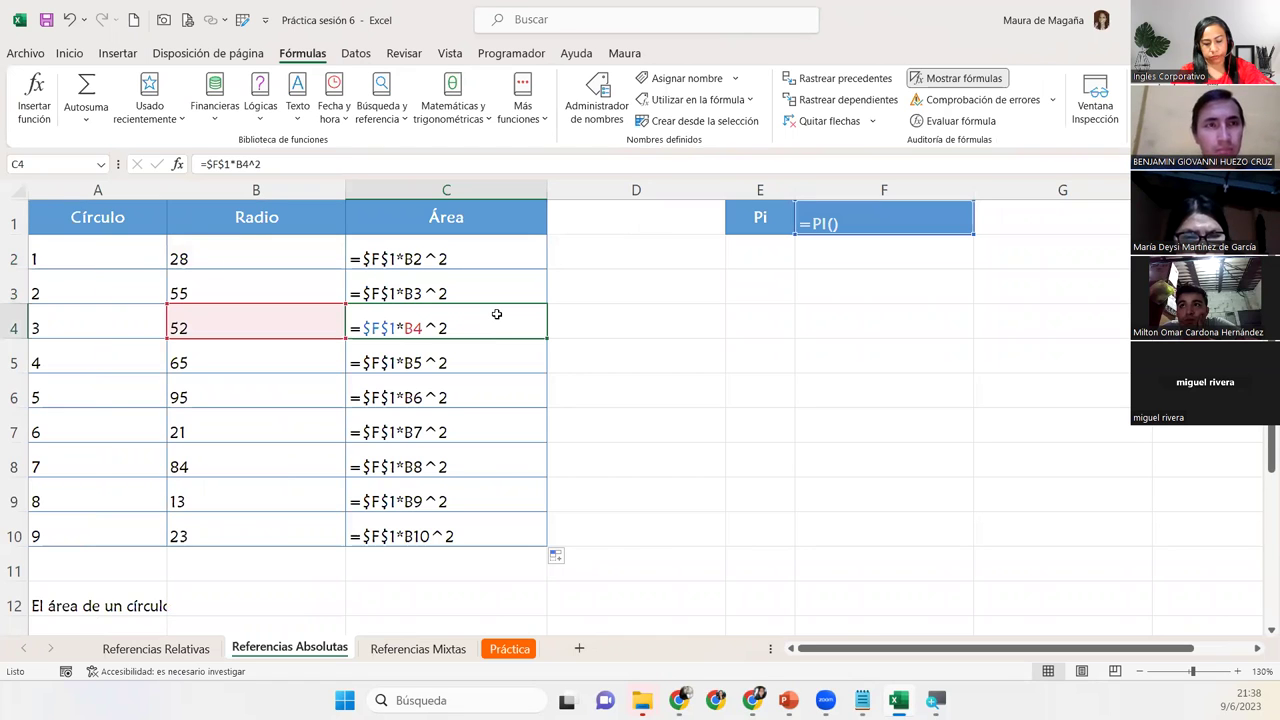
Examine the displayed Área formulas from C5 down to C10, comparing their Pi and radius references, and return to C2
{"action": "key", "text": "Down"}
{"action": "key", "text": "Down"}
{"action": "key", "text": "Down"}
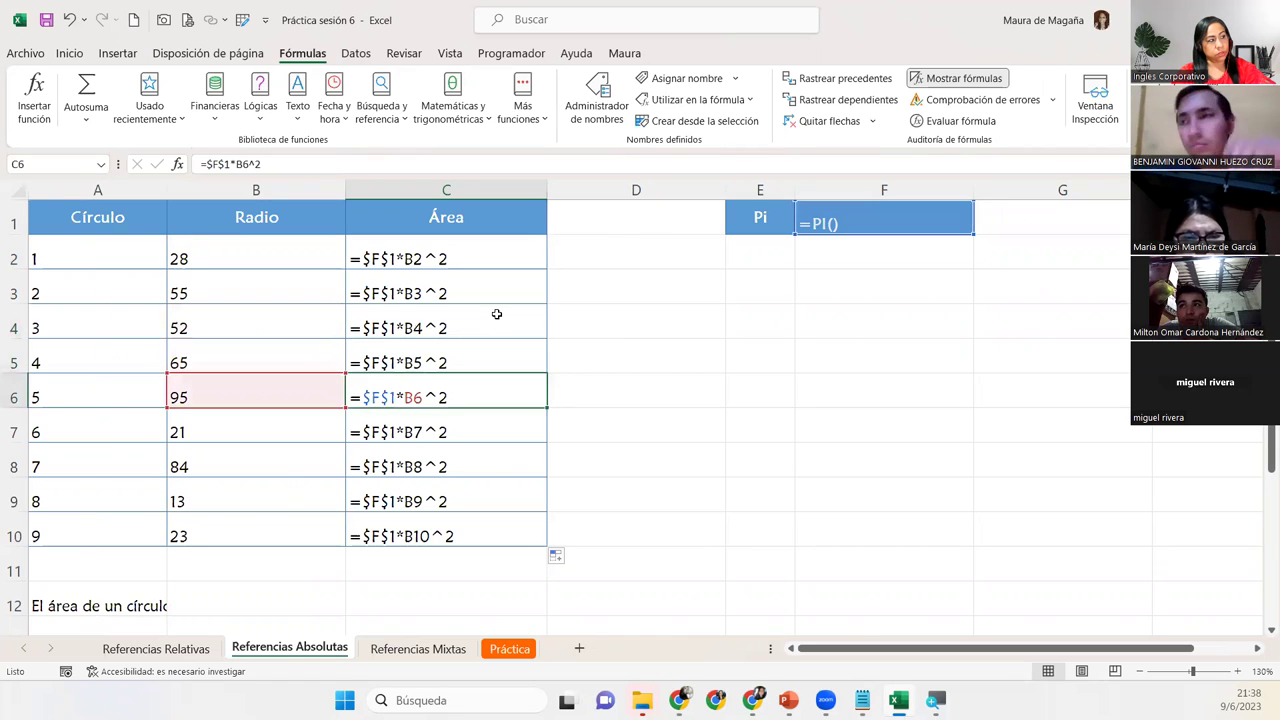
{"action": "key", "text": "Down"}
{"action": "key", "text": "Down"}
{"action": "key", "text": "Down"}
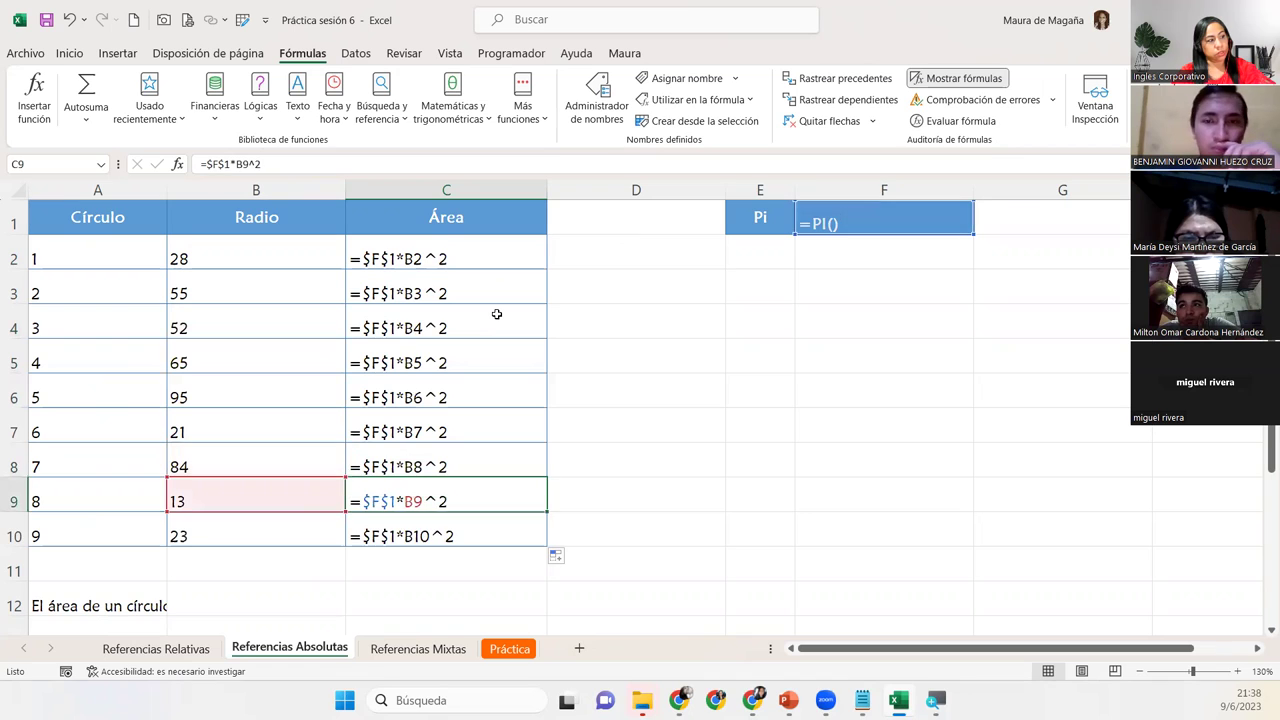
{"action": "key", "text": "Up"}
{"action": "key", "text": "Up"}
{"action": "key", "text": "Up"}
{"action": "key", "text": "Up"}
{"action": "key", "text": "Up"}
{"action": "key", "text": "Up"}
{"action": "key", "text": "Up"}
{"action": "key", "text": "Up"}
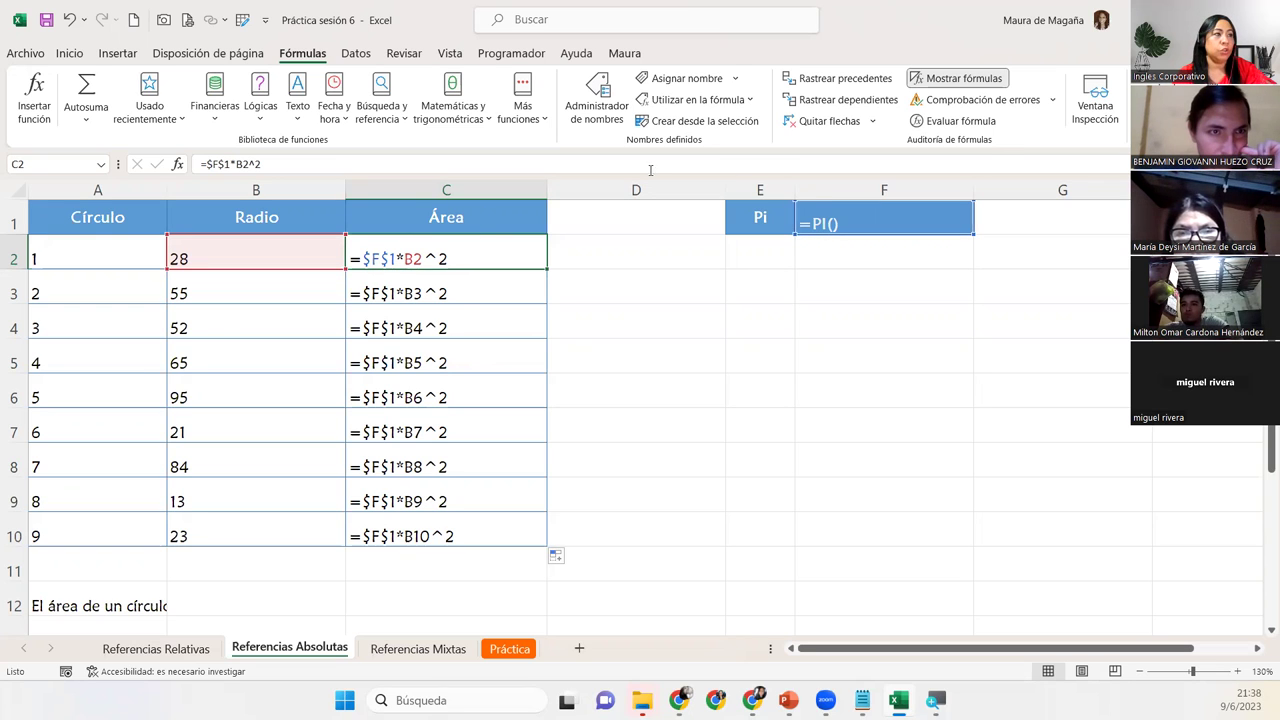
Show the sheet's calculated results again instead of its formulas and inspect the Área cells from C3 to C6
{"action": "left_click", "coordinate": [957, 78]}
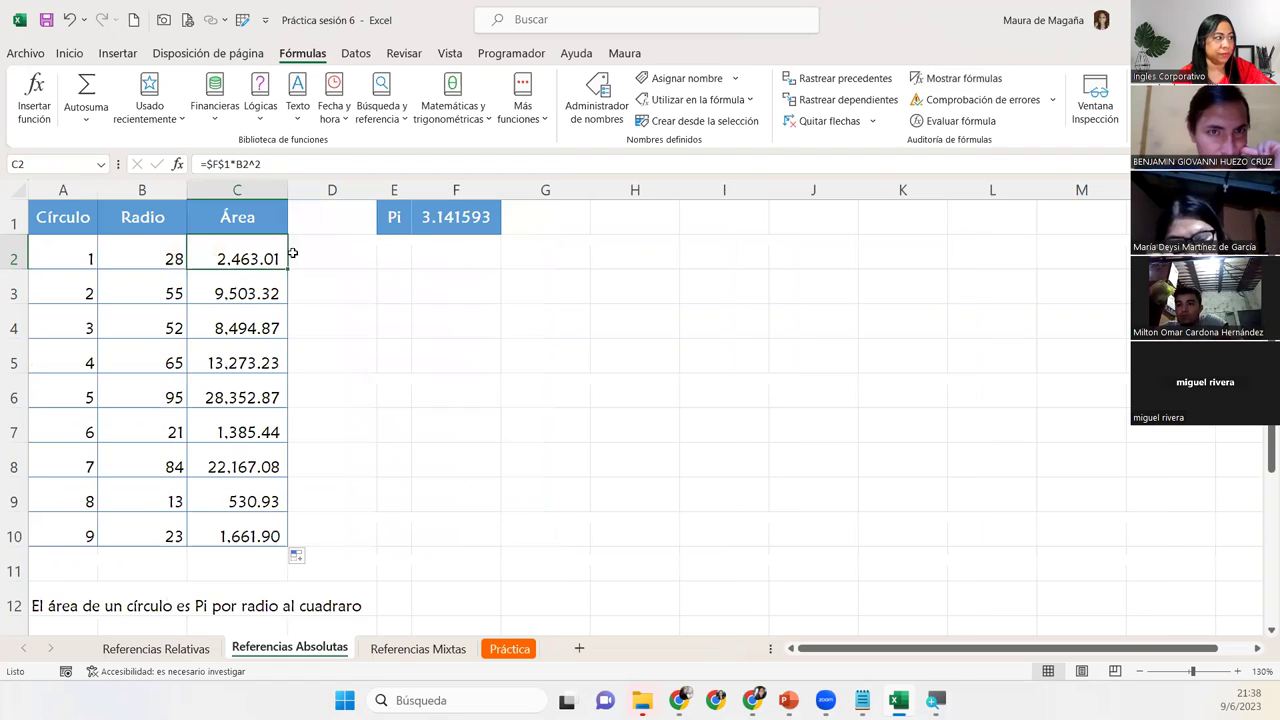
{"action": "left_click", "coordinate": [267, 283]}
{"action": "left_click", "coordinate": [256, 329]}
{"action": "left_click", "coordinate": [251, 363]}
{"action": "left_click", "coordinate": [247, 390]}
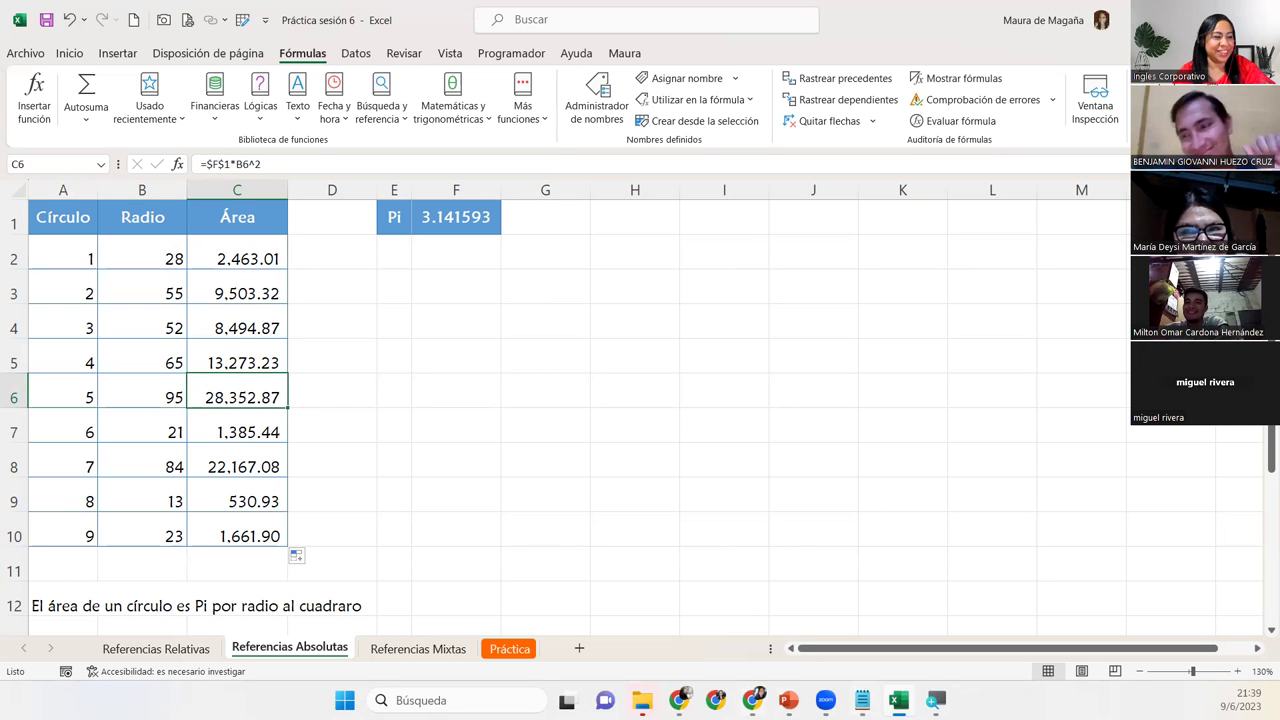
Switch to the PowerPoint slideshow and advance from the absolute references slide to the "Referencias mixtas" slide
{"action": "mouse_move", "coordinate": [752, 700]}
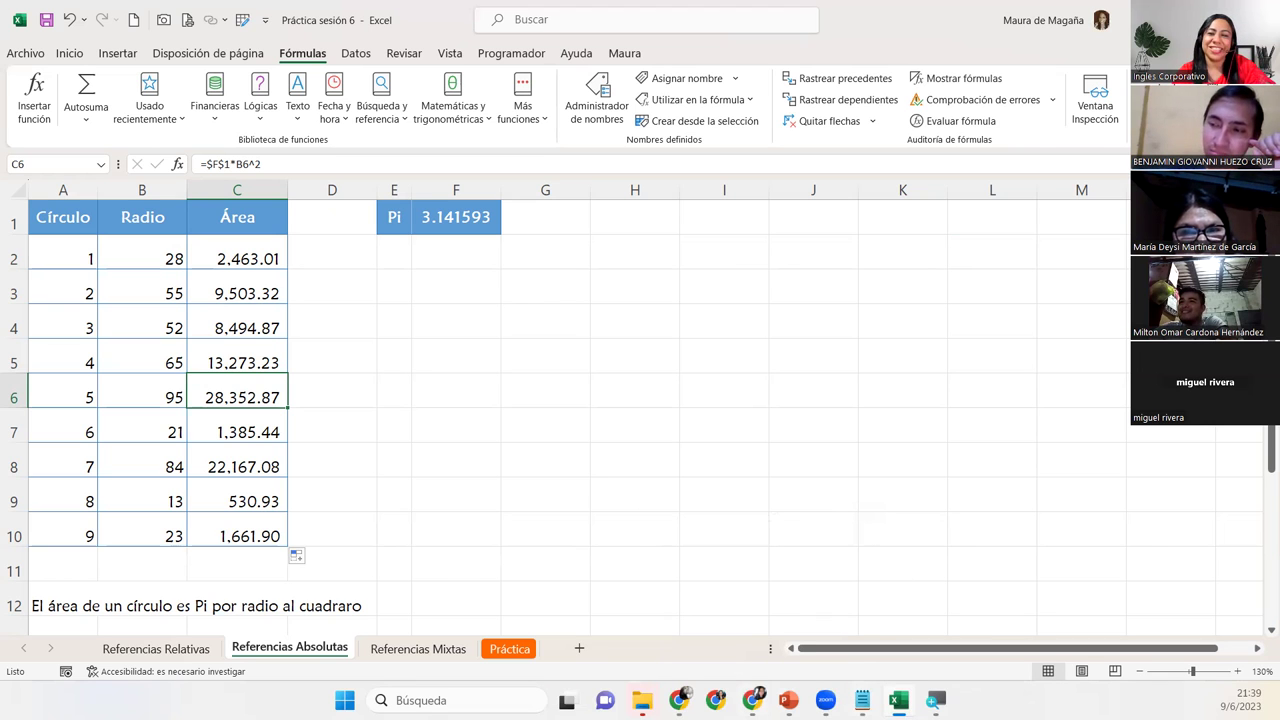
{"action": "key", "text": "alt+Tab"}
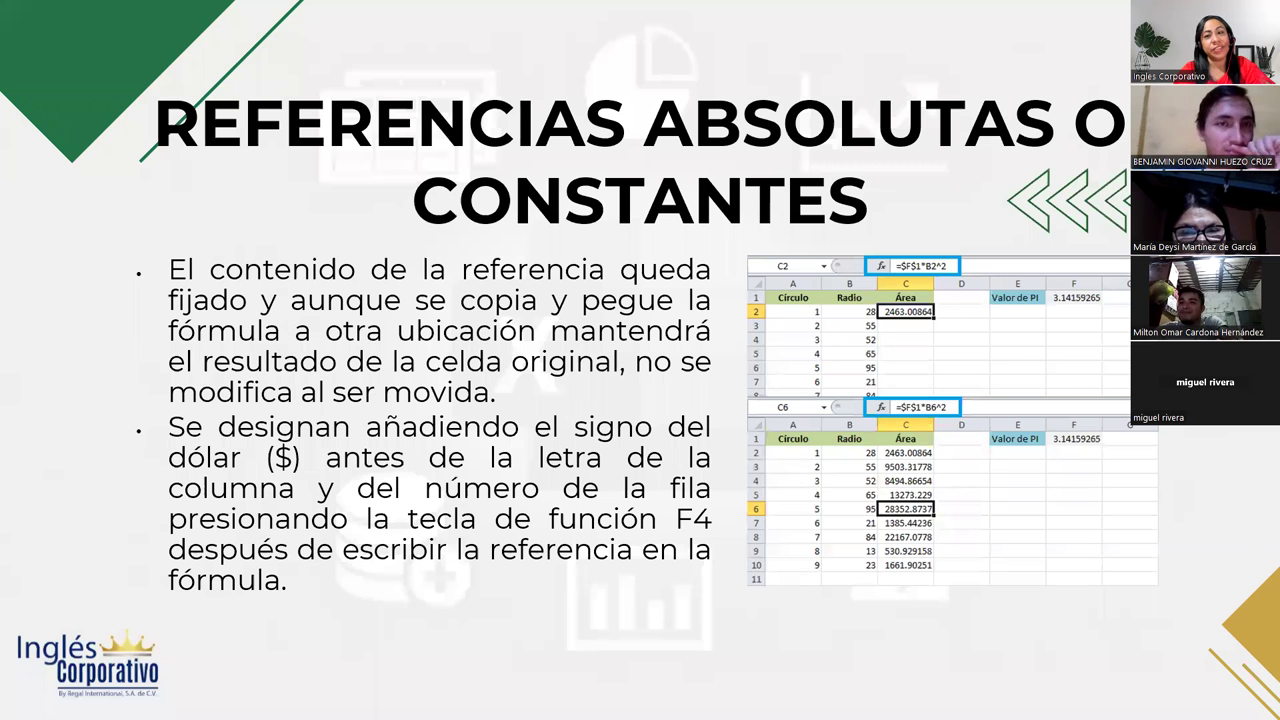
{"action": "key", "text": "Right"}
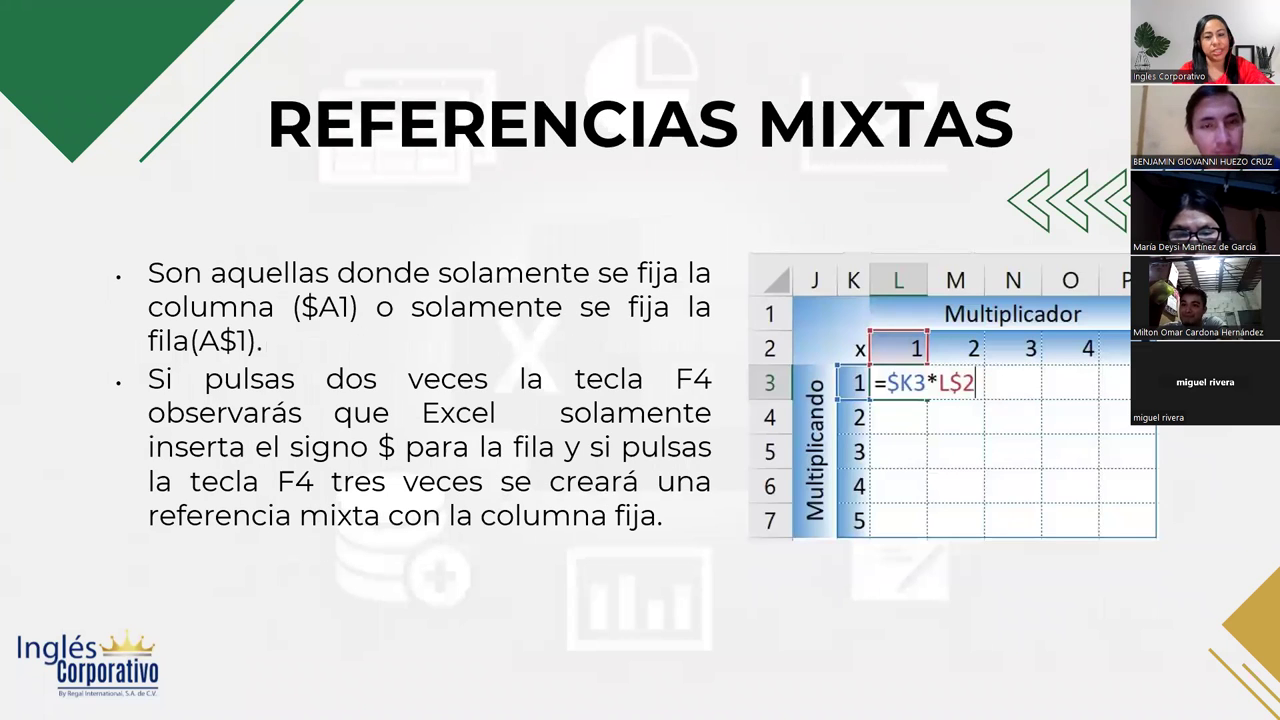